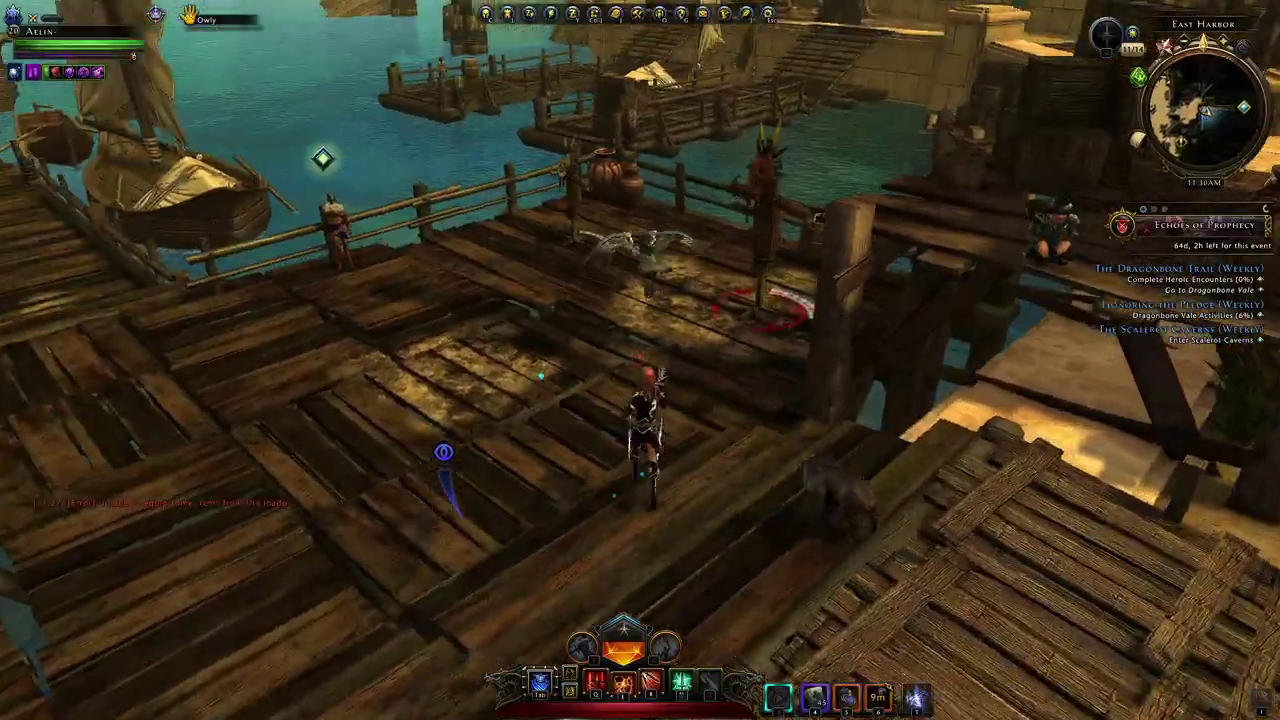
- Attack the Target Dummy on the dock and look at the hits listed in the chat's combat log
key("w")
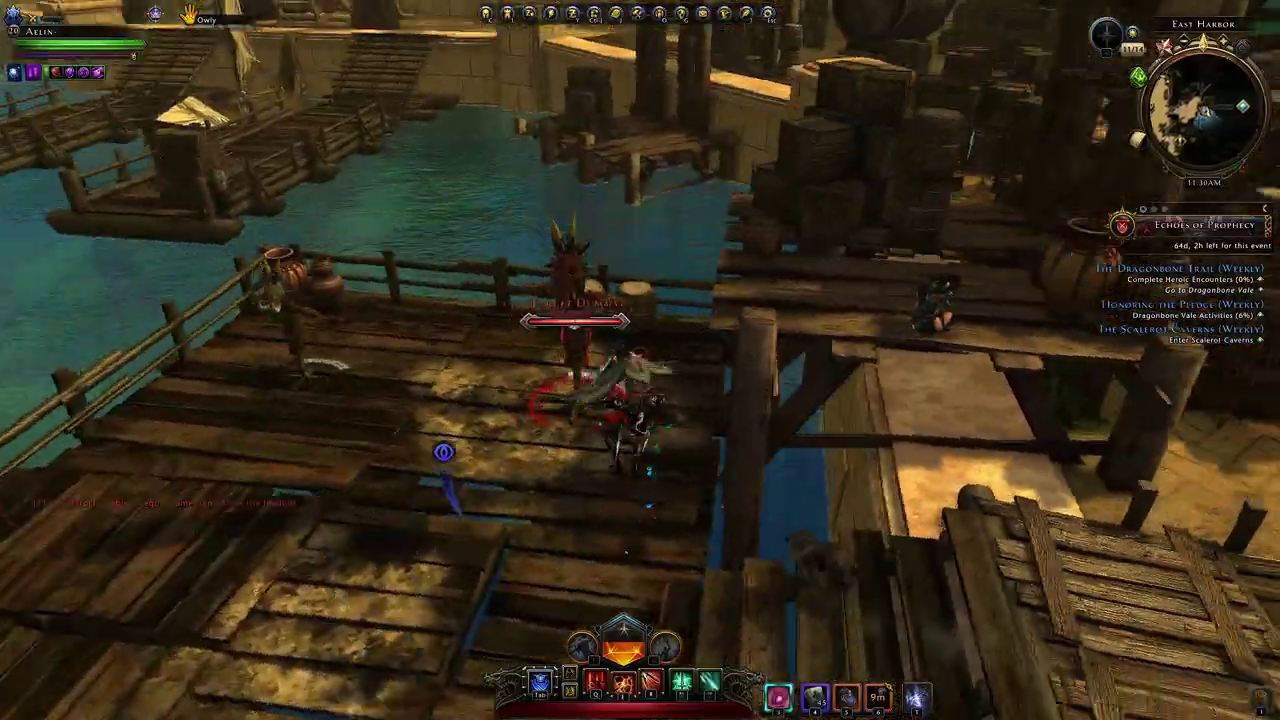
left_click(640, 360)
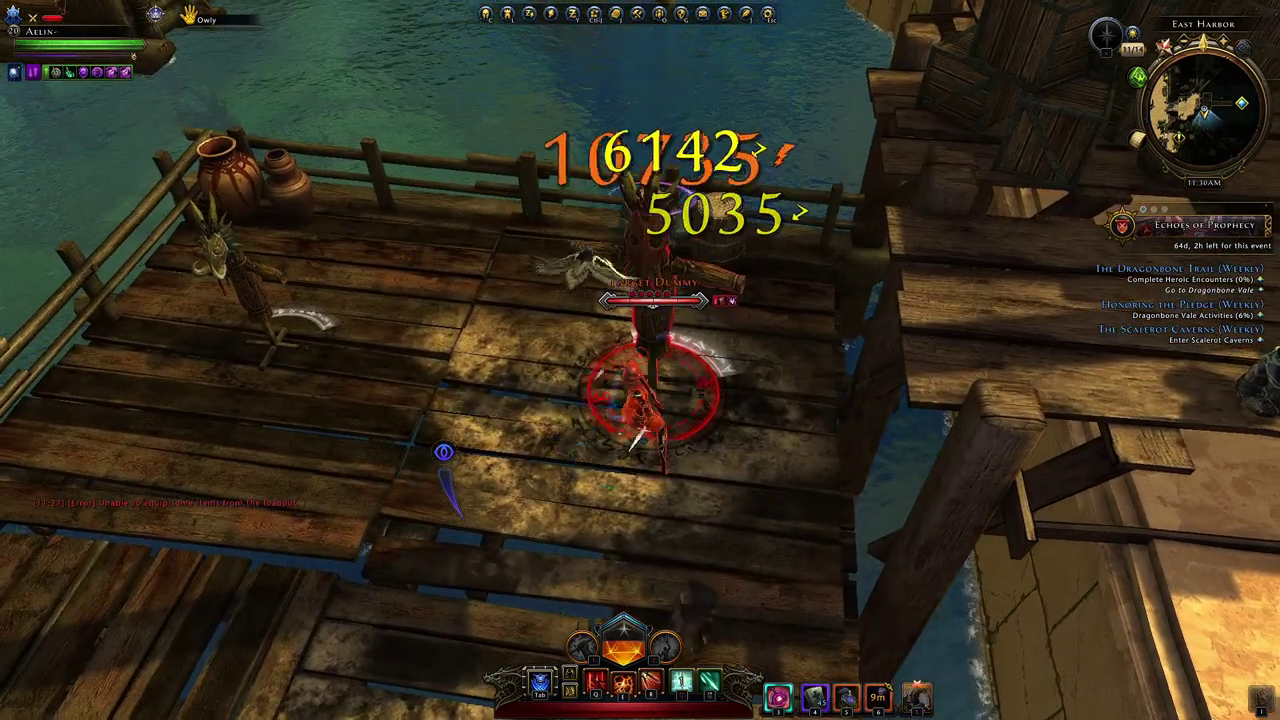
key("alt")
left_click(290, 489)
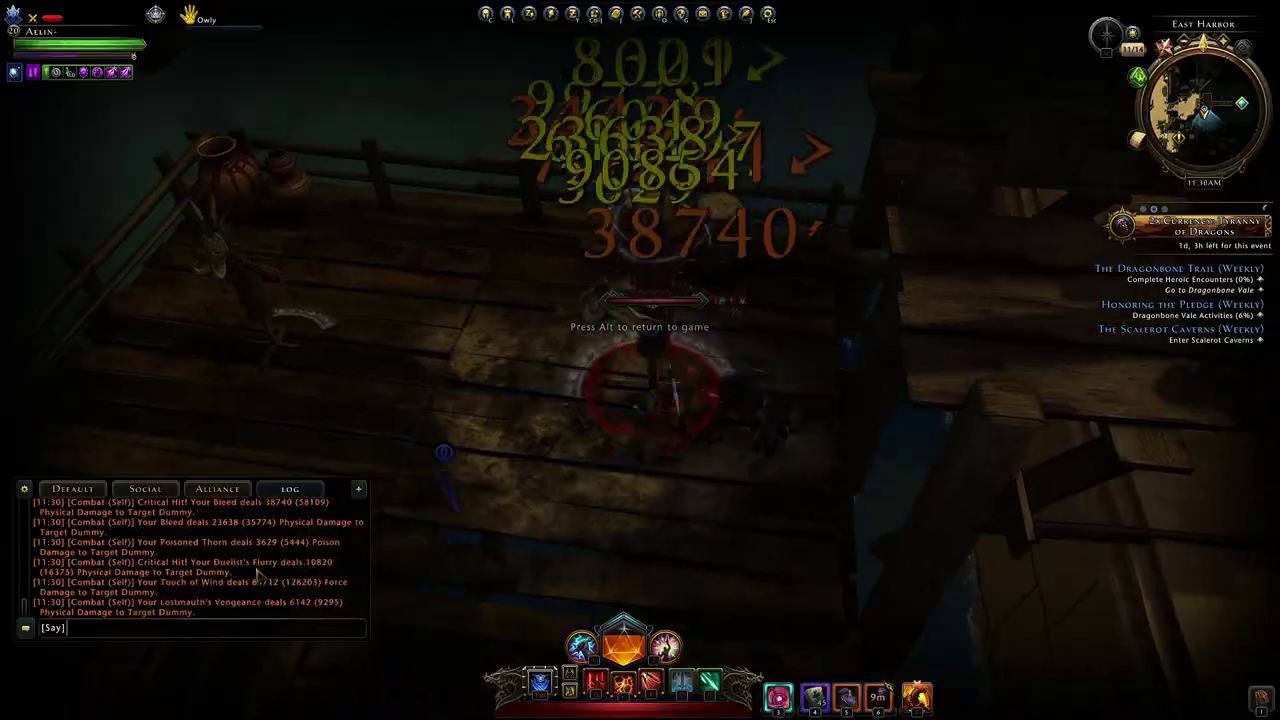
type("c")
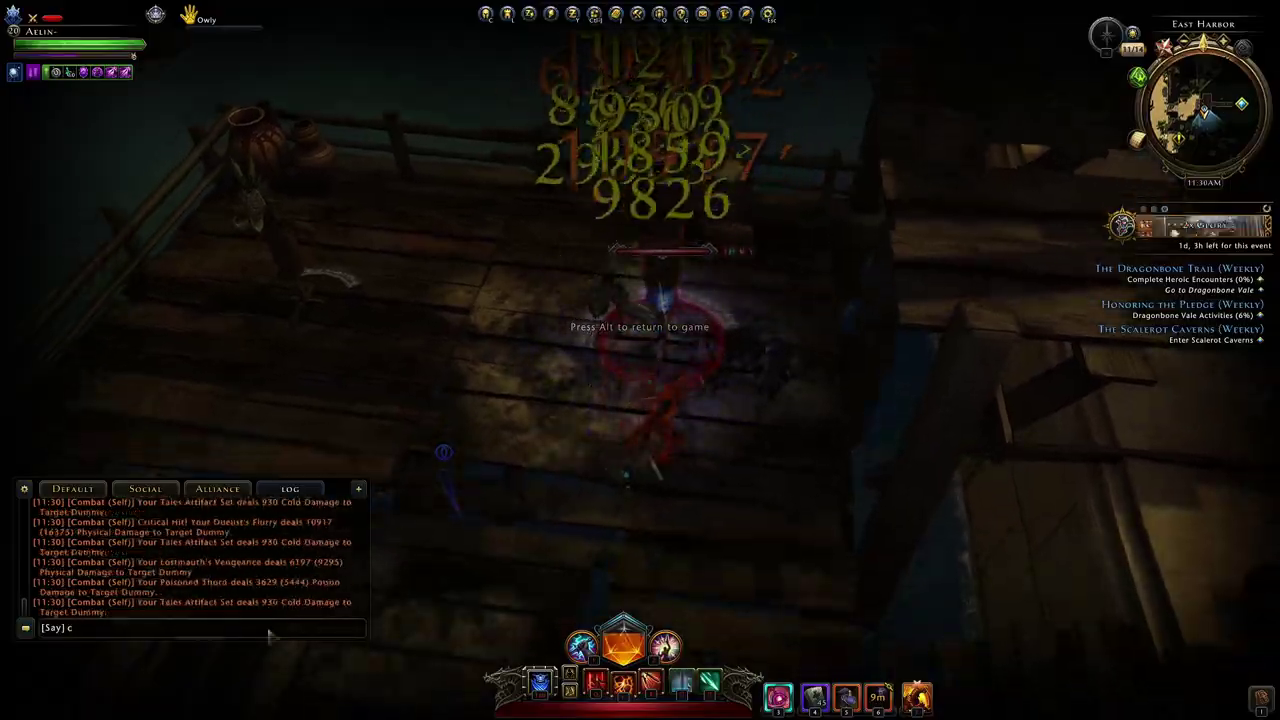
key("alt")
key("shift")
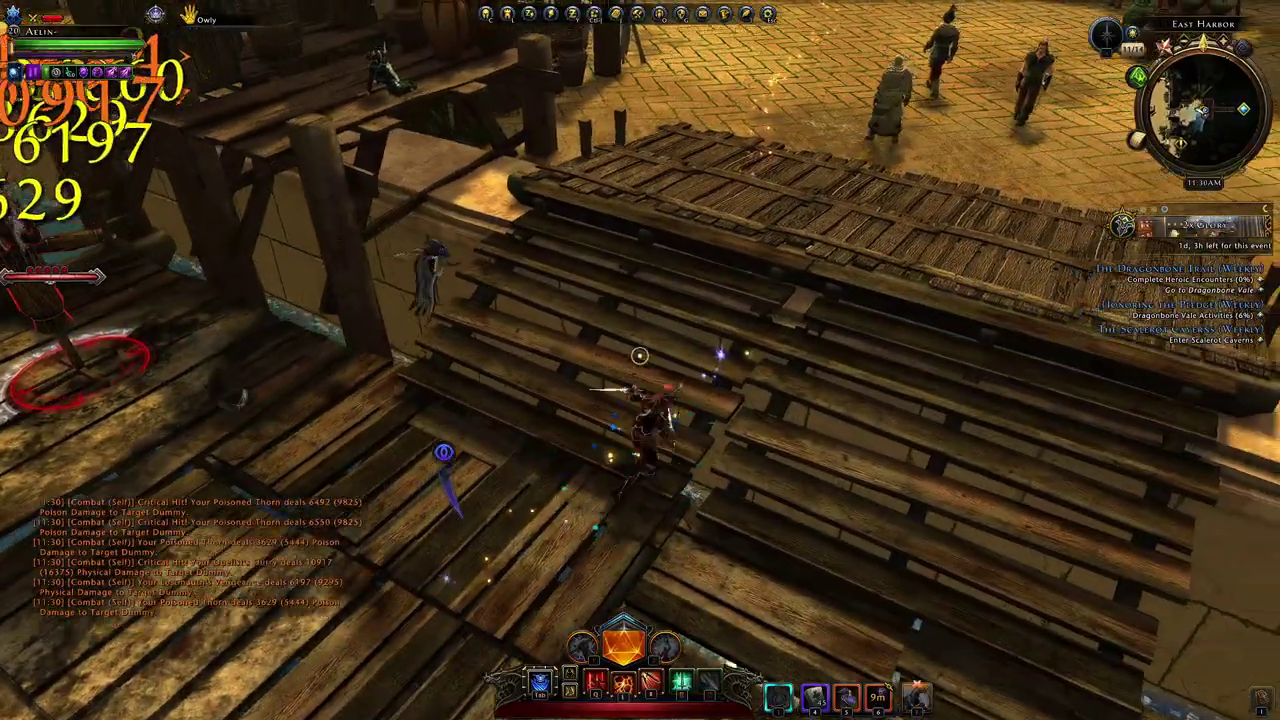
- Enlarge the chat window upward and enable combat logging with the command /CombatLog 1
key("Return")
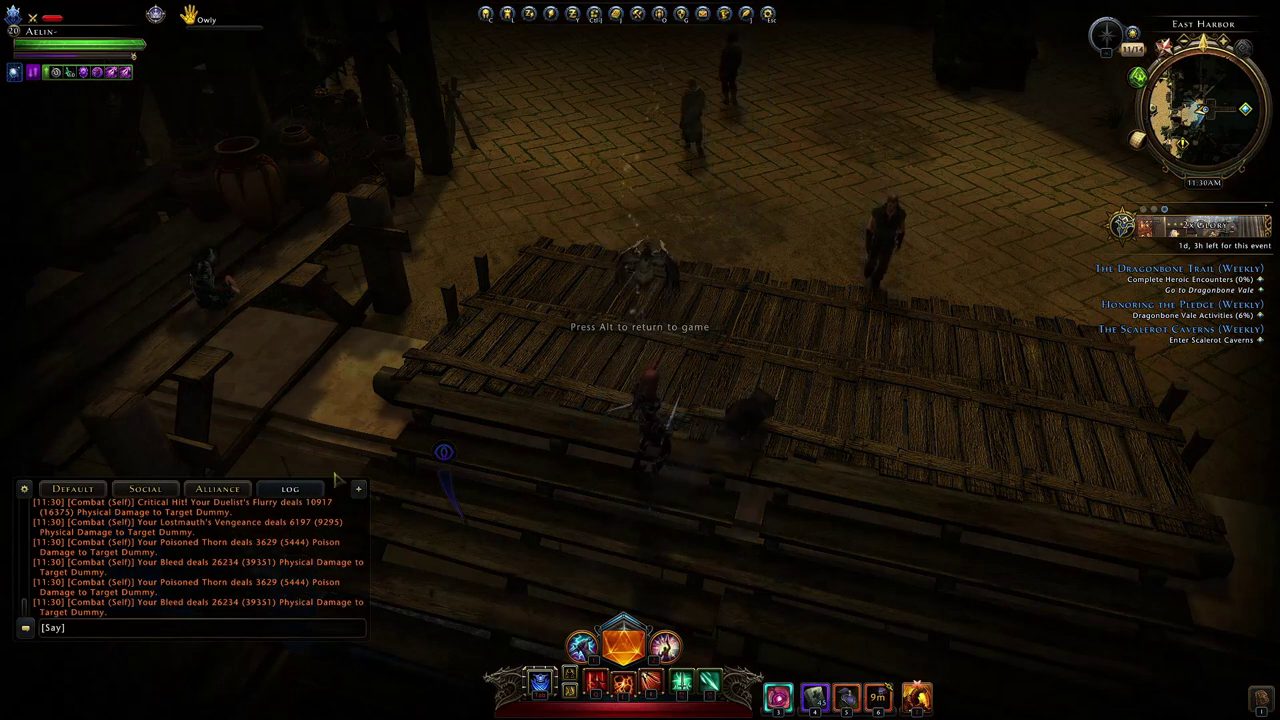
left_click_drag(331, 483, 331, 248)
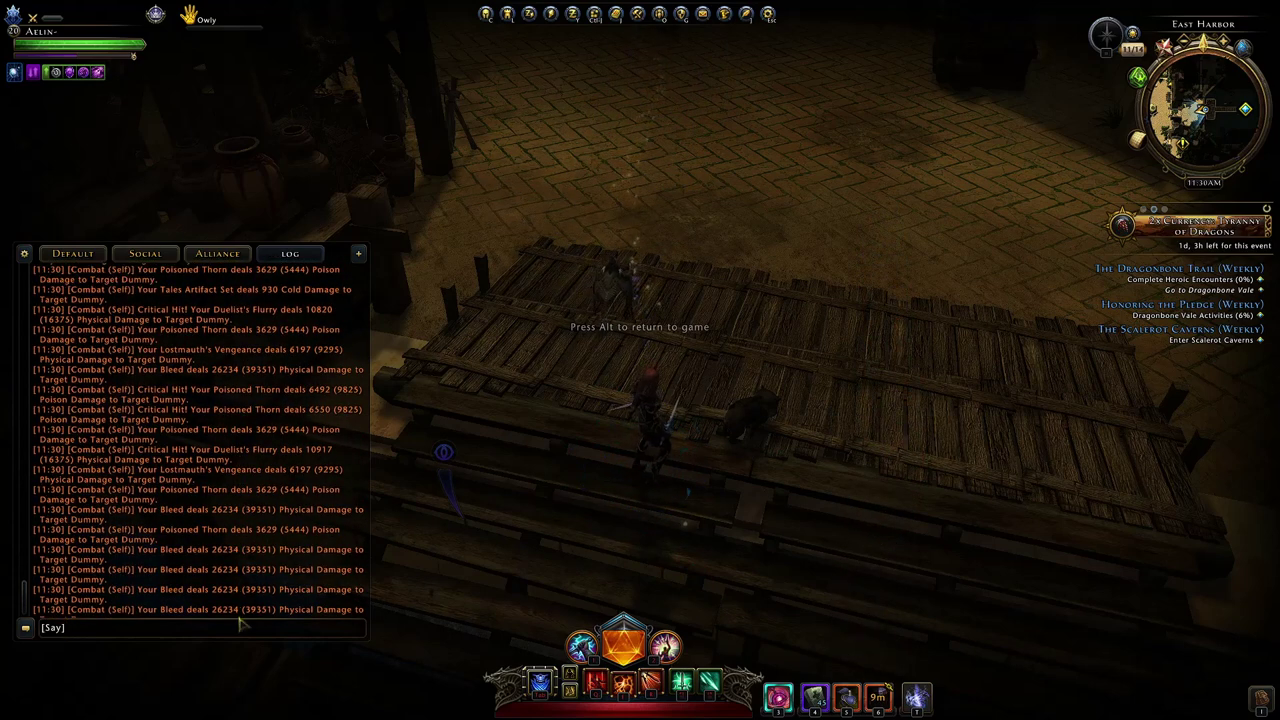
type("/")
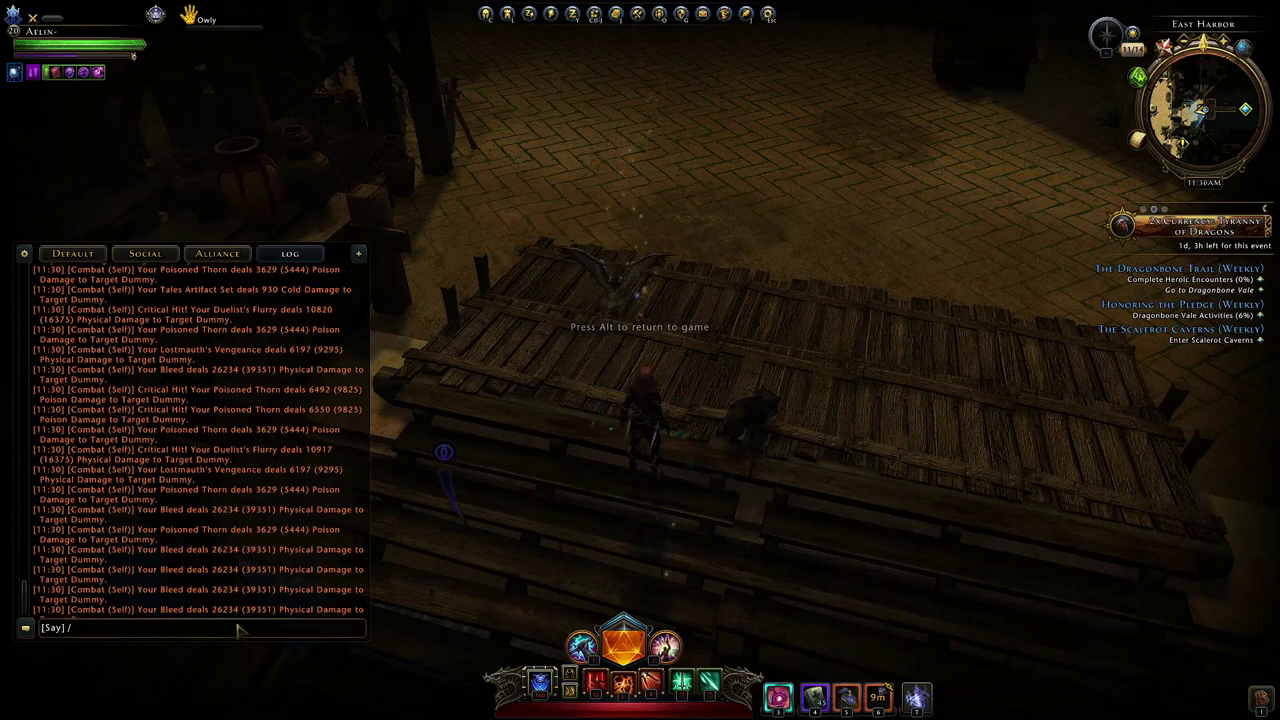
type("comba")
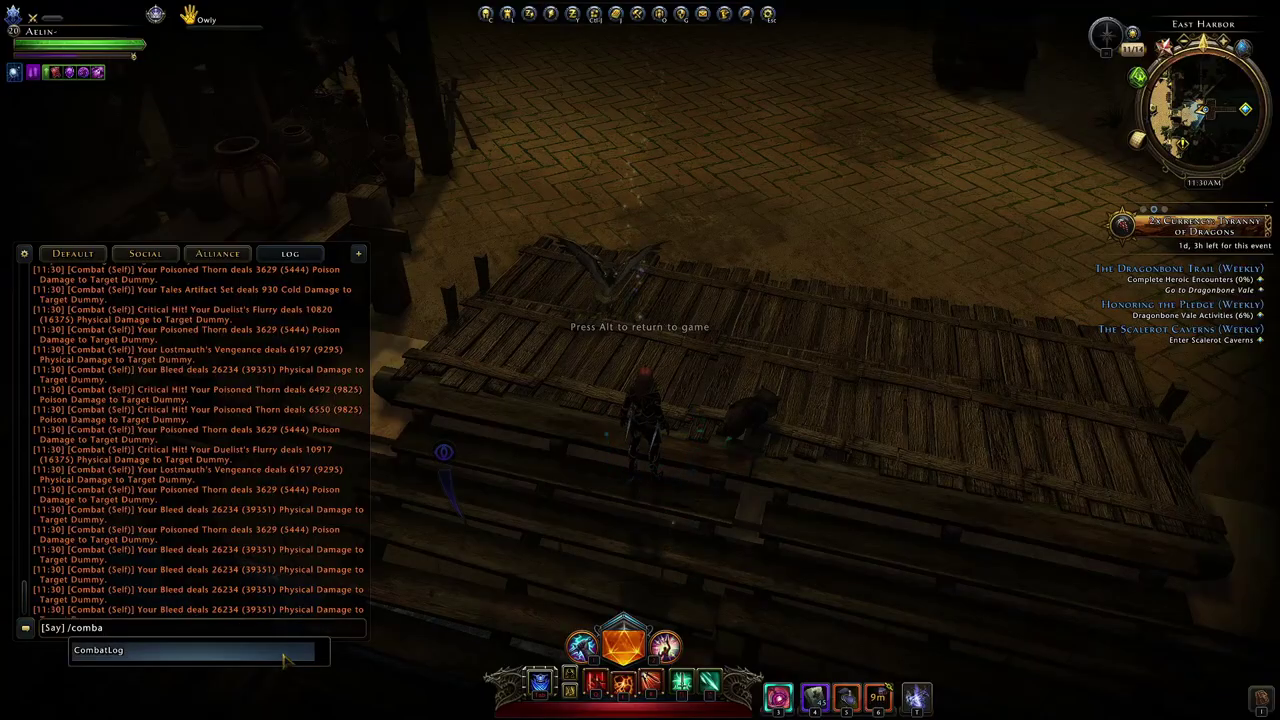
left_click(282, 656)
type("1")
key("Return")
- Return to the Target Dummy and attack it so the hits are recorded while combat logging is on
key("alt")
key("w")
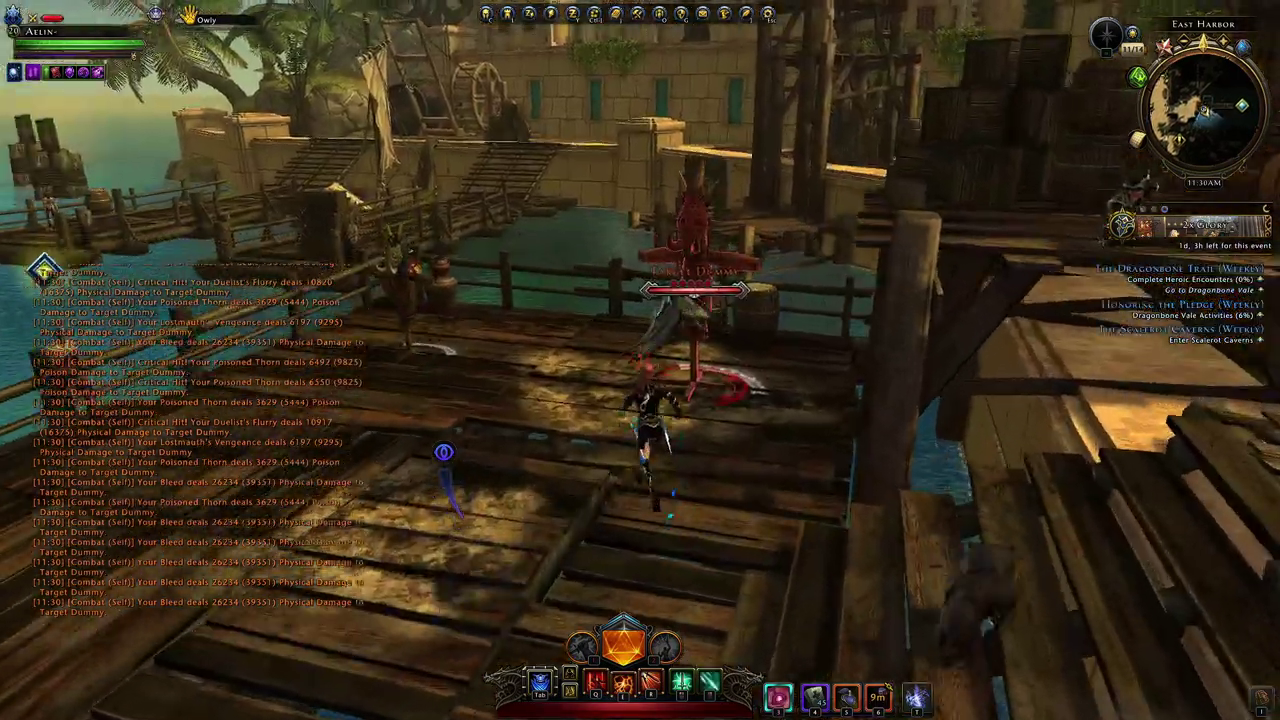
left_click(640, 356)
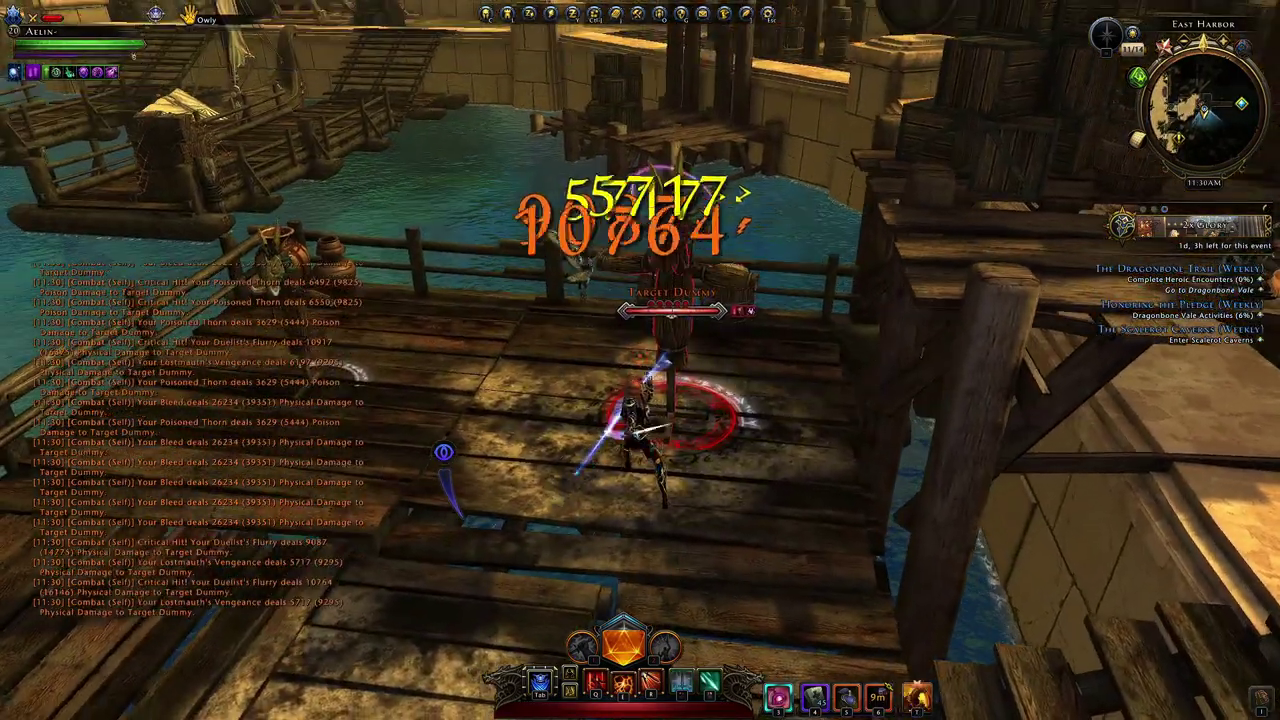
left_click(640, 355)
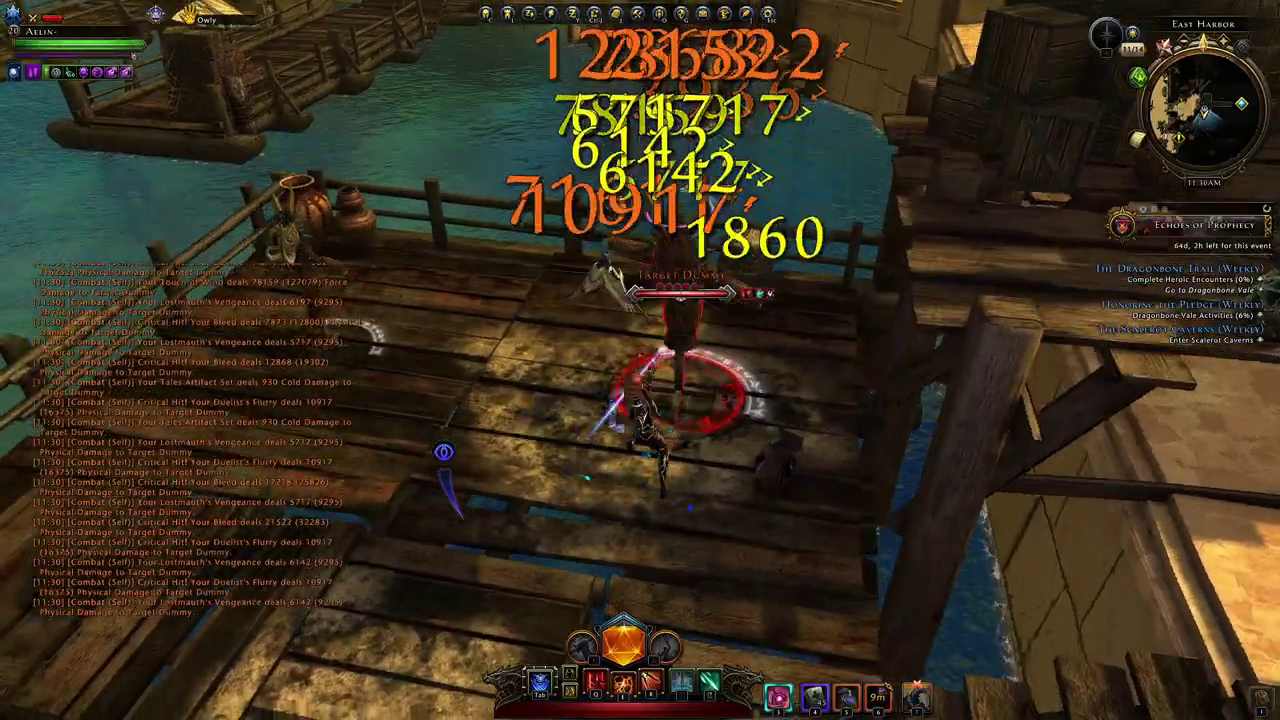
key("d")
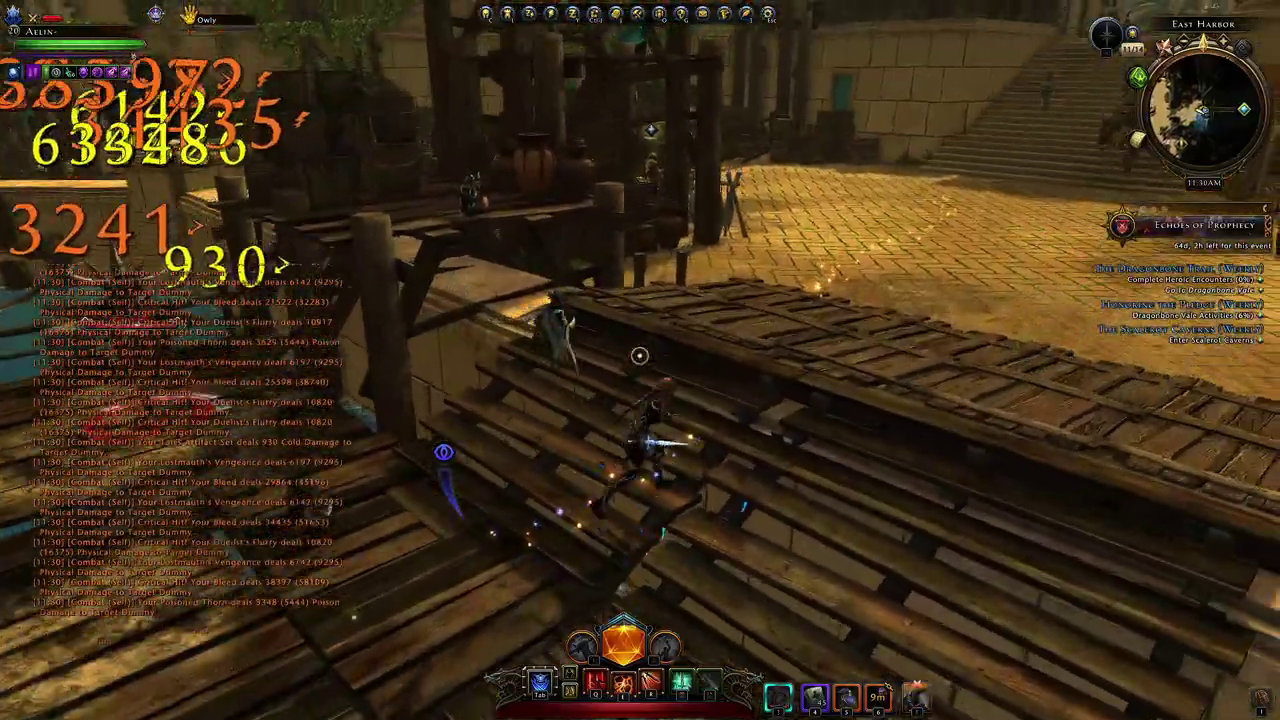
key("alt")
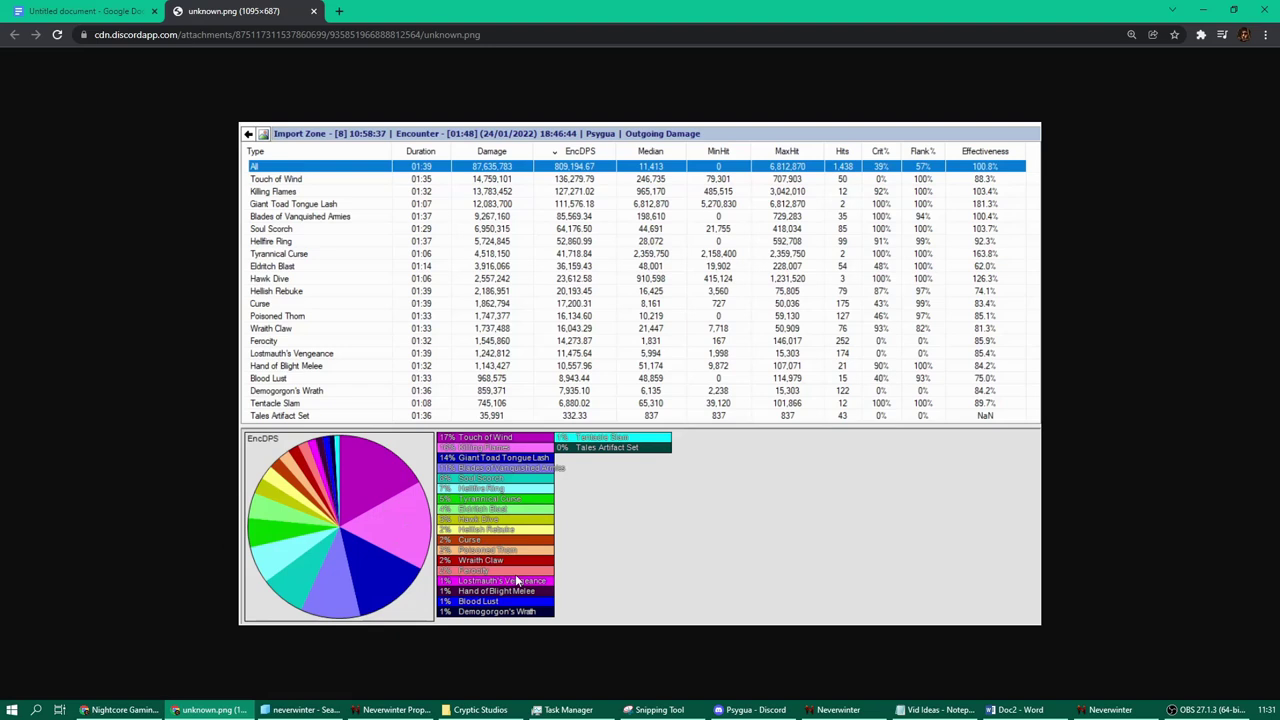
- Switch to Neverwinter to view the character's powers and gear, and shrink the chat window in height
left_click(867, 716)
key("c")
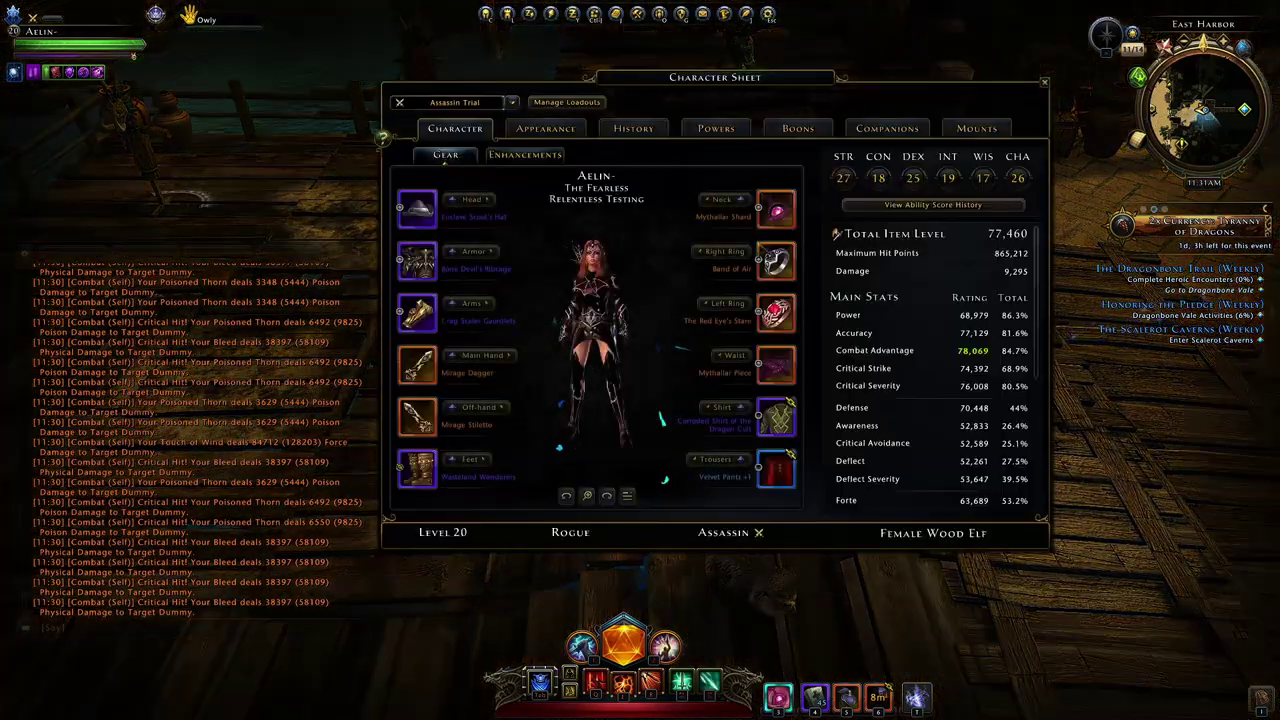
left_click(702, 129)
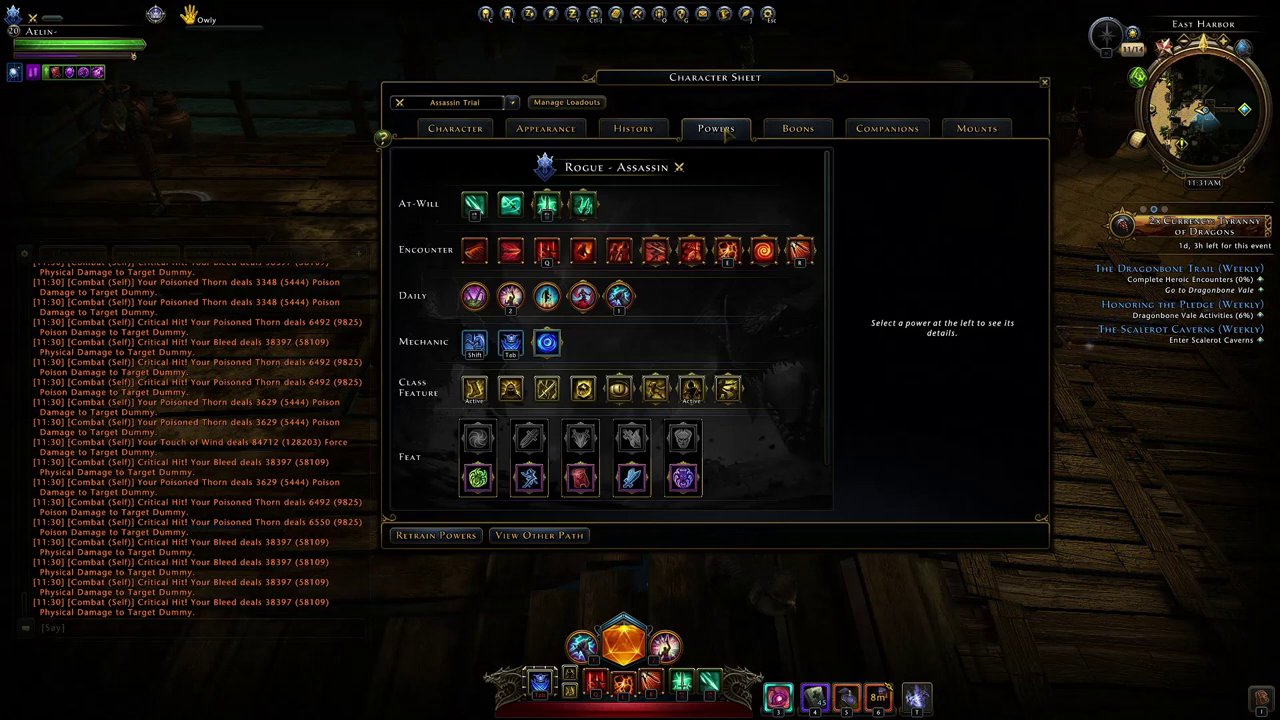
left_click(487, 134)
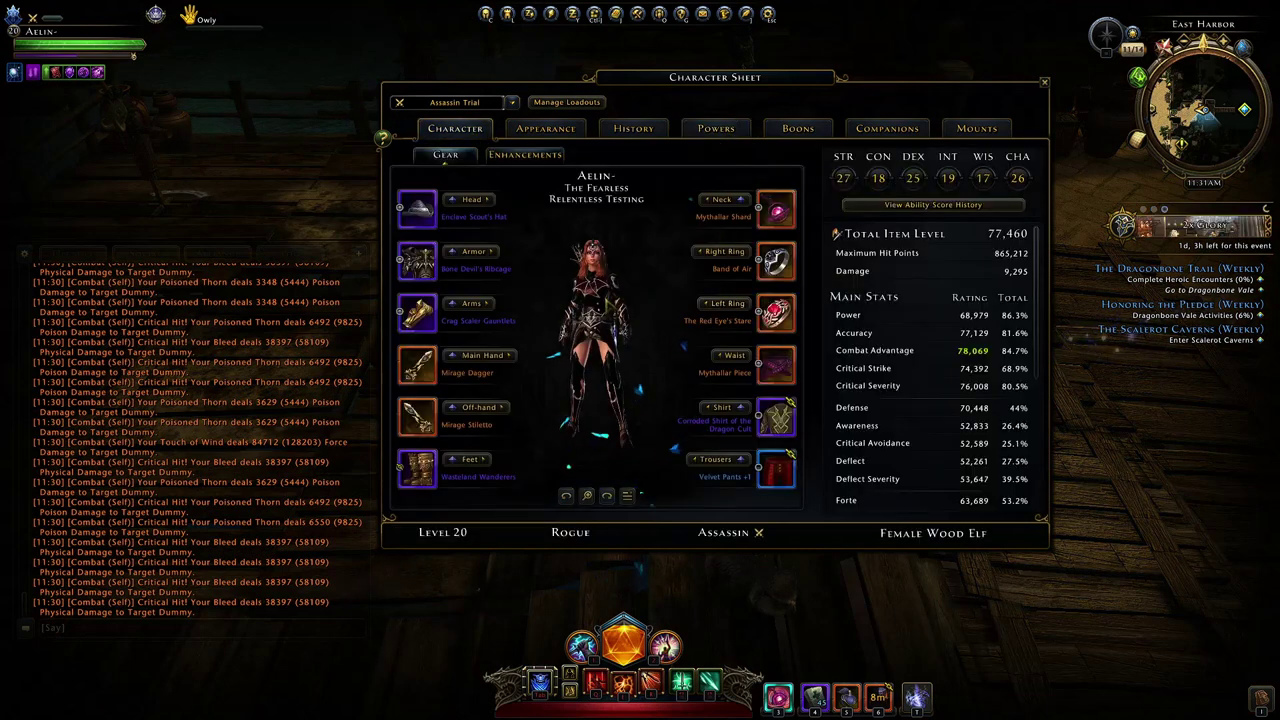
mouse_move(346, 254)
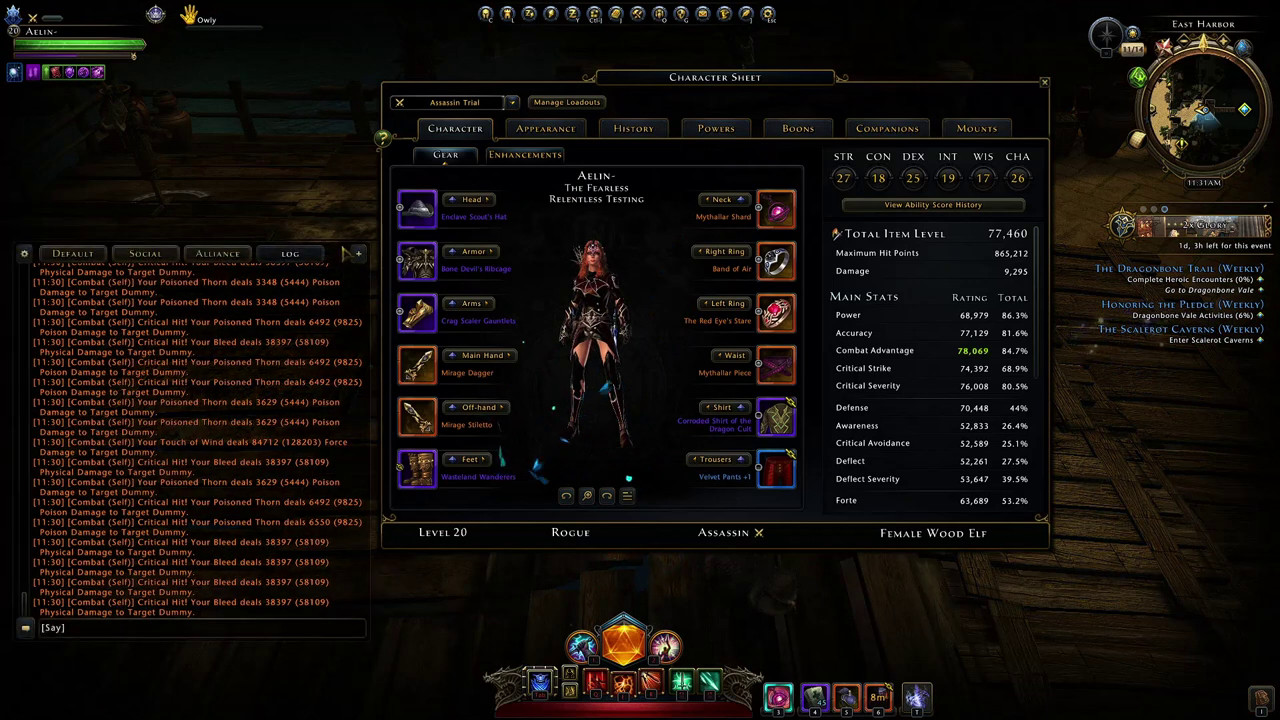
left_click_drag(346, 254, 346, 466)
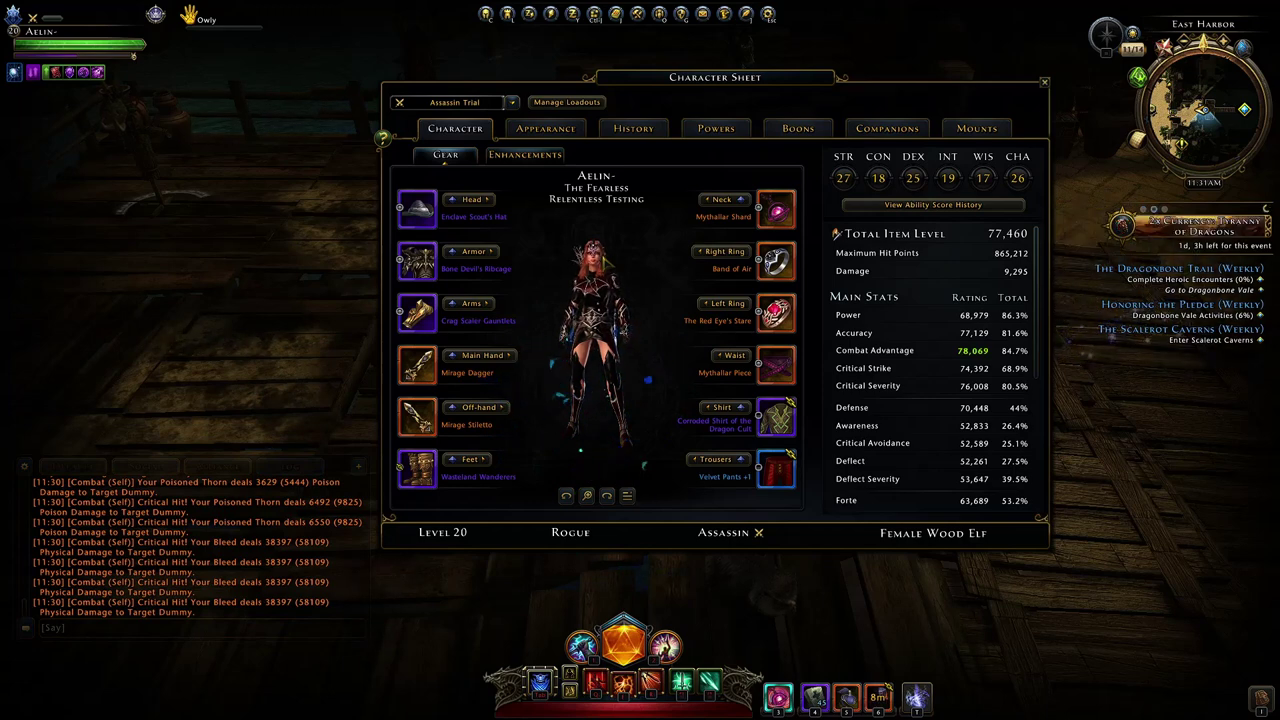
- View the available Epic Trial queues and bring the character sheet back to the front
key("ctrl+q")
left_click(766, 312)
scroll(780, 330, "down", 2)
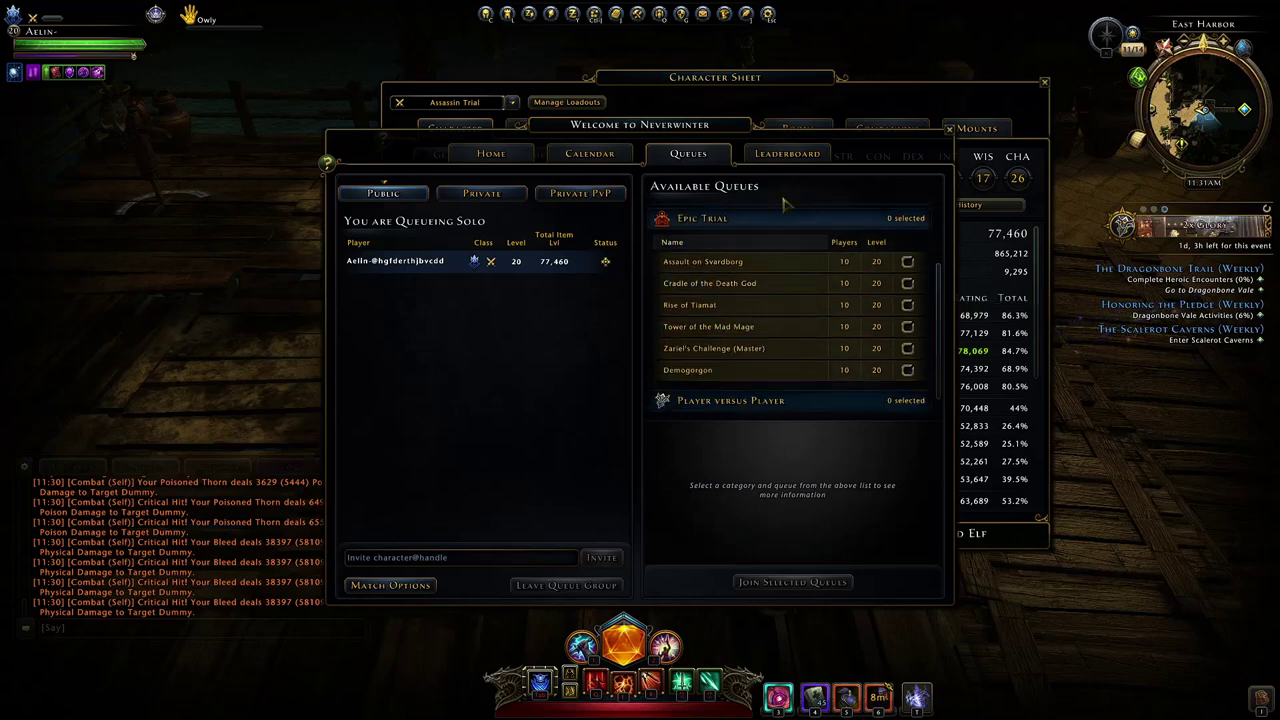
left_click(836, 95)
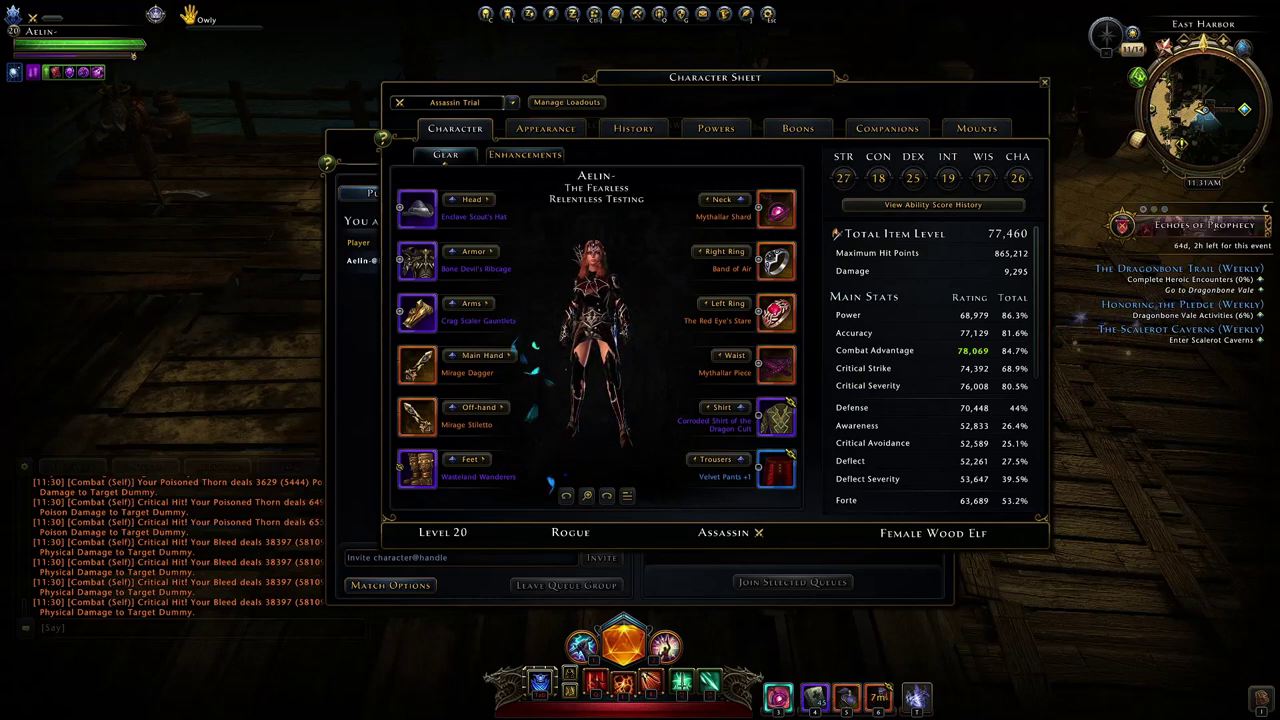
- Switch to the browser, close the damage breakdown image and open the document's Advanced Combat Tracker download link
key("alt+Tab")
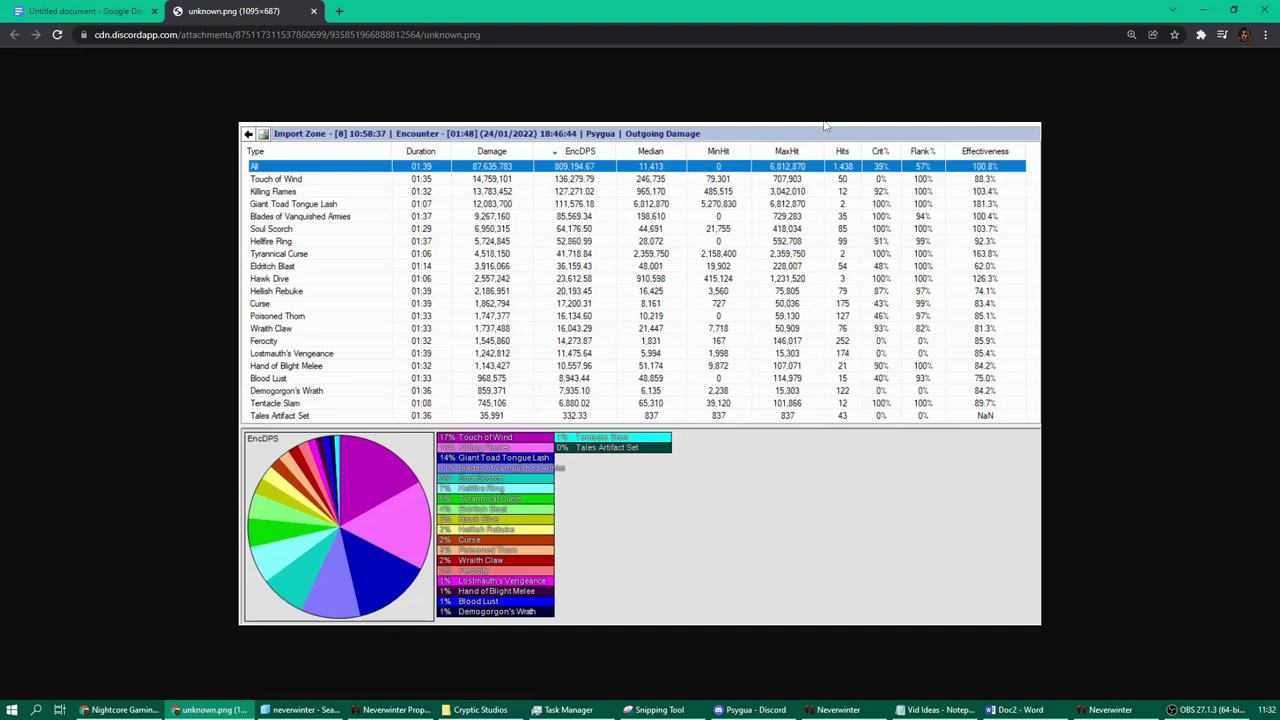
left_click(311, 11)
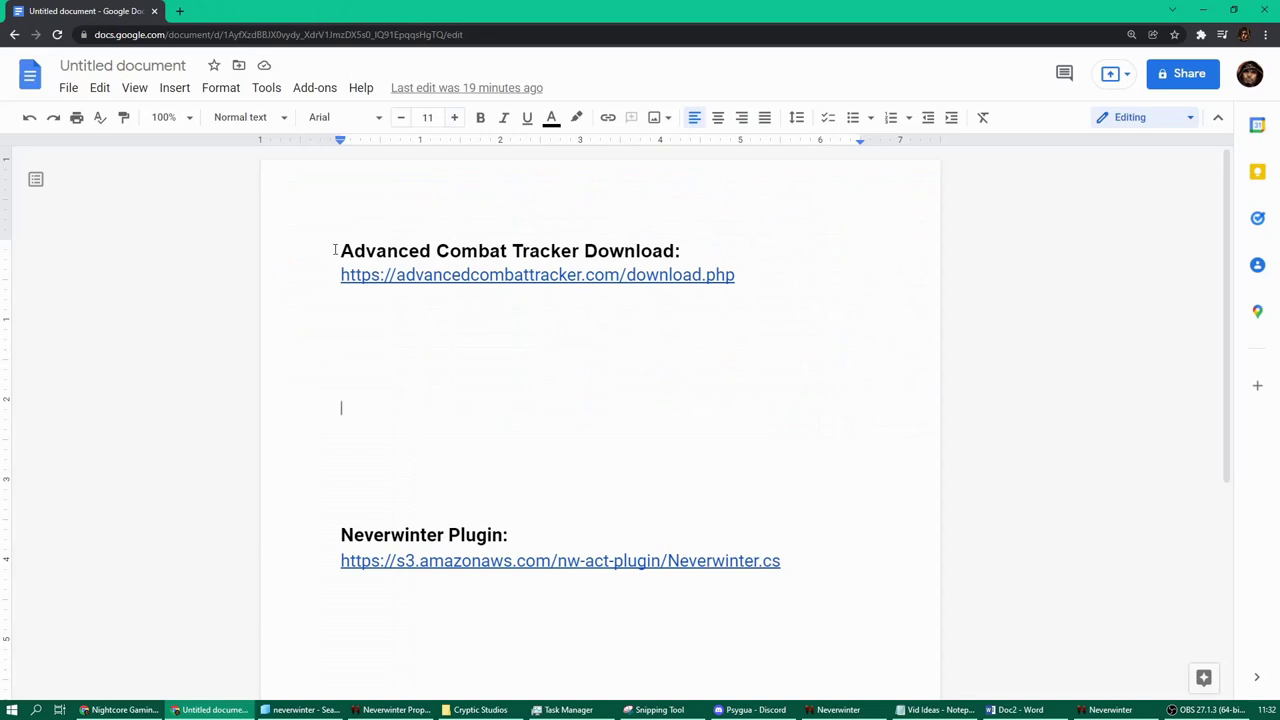
left_click_drag(335, 250, 723, 248)
left_click(740, 247)
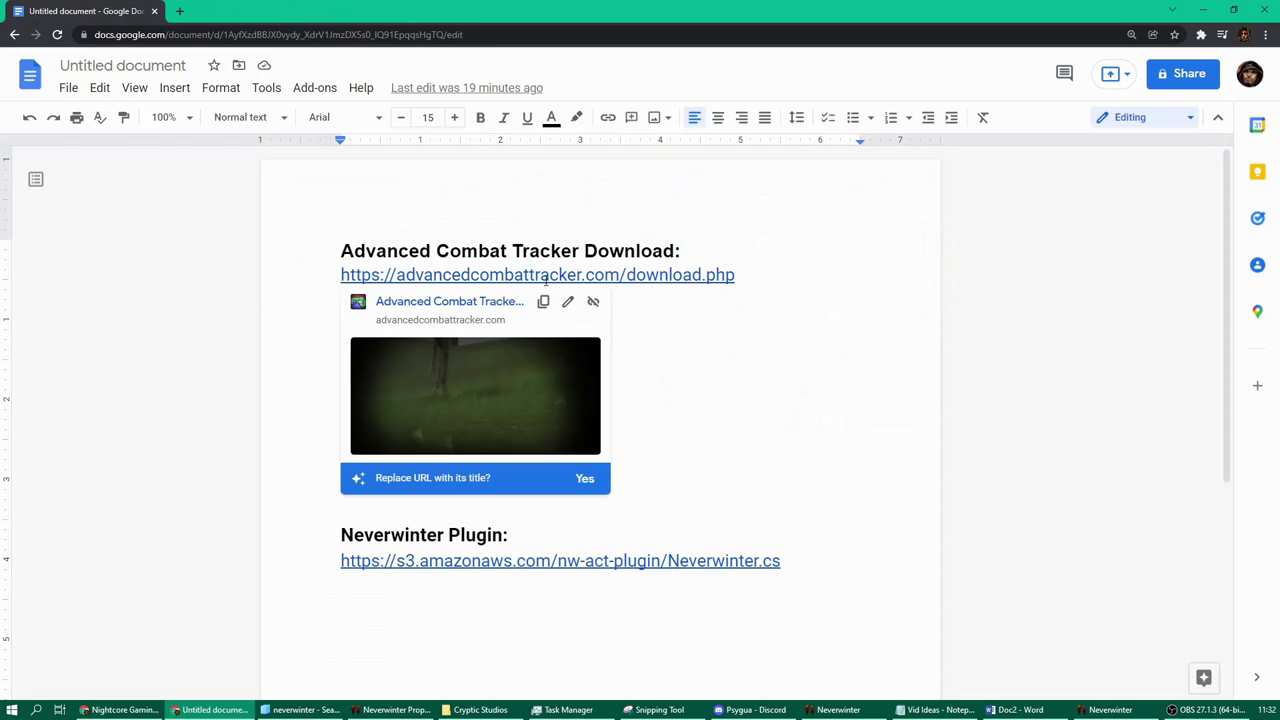
left_click(433, 301)
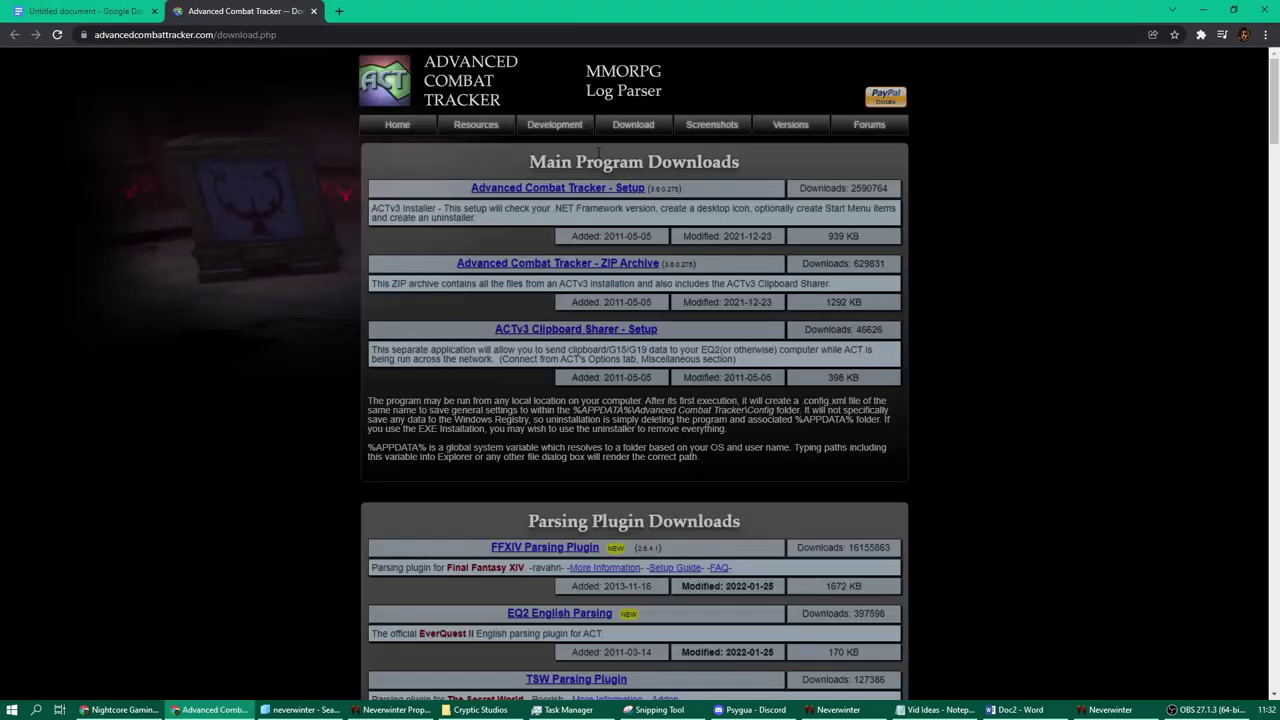
- Download the Advanced Combat Tracker setup and save it as ACTv3-Setup in the Documents ACT folder
key("ctrl+plus")
key("ctrl+plus")
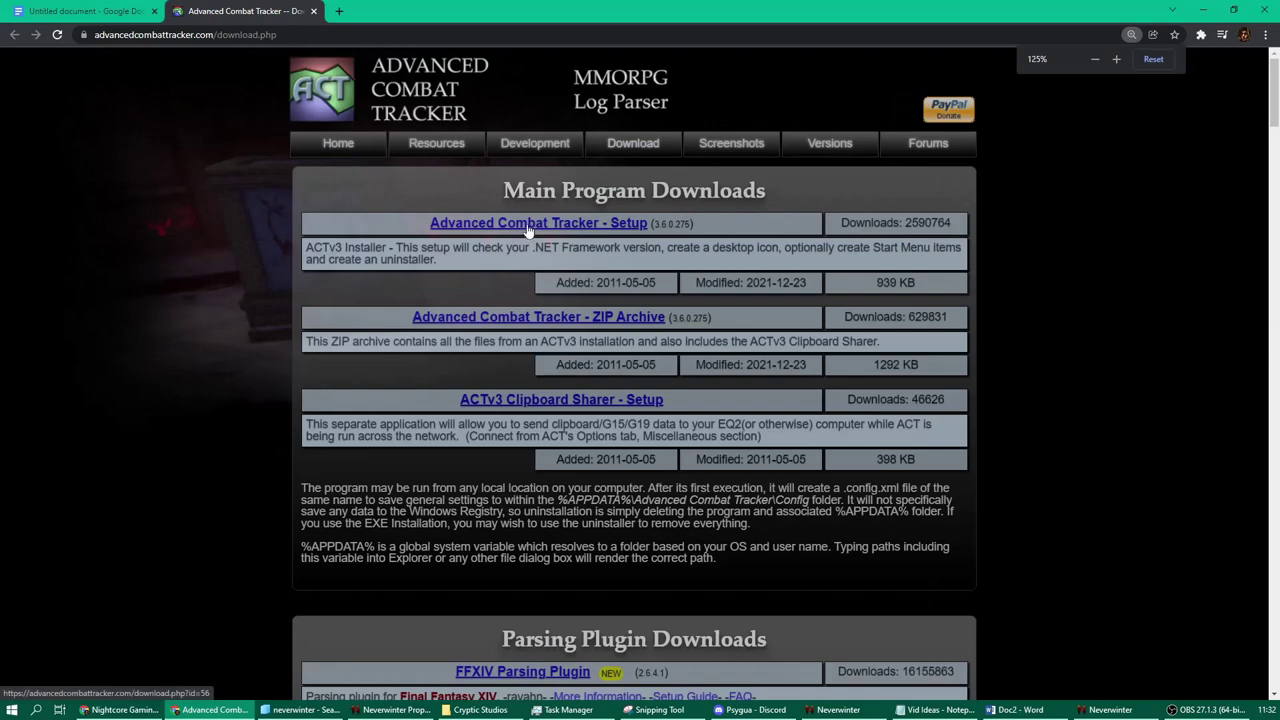
left_click(528, 224)
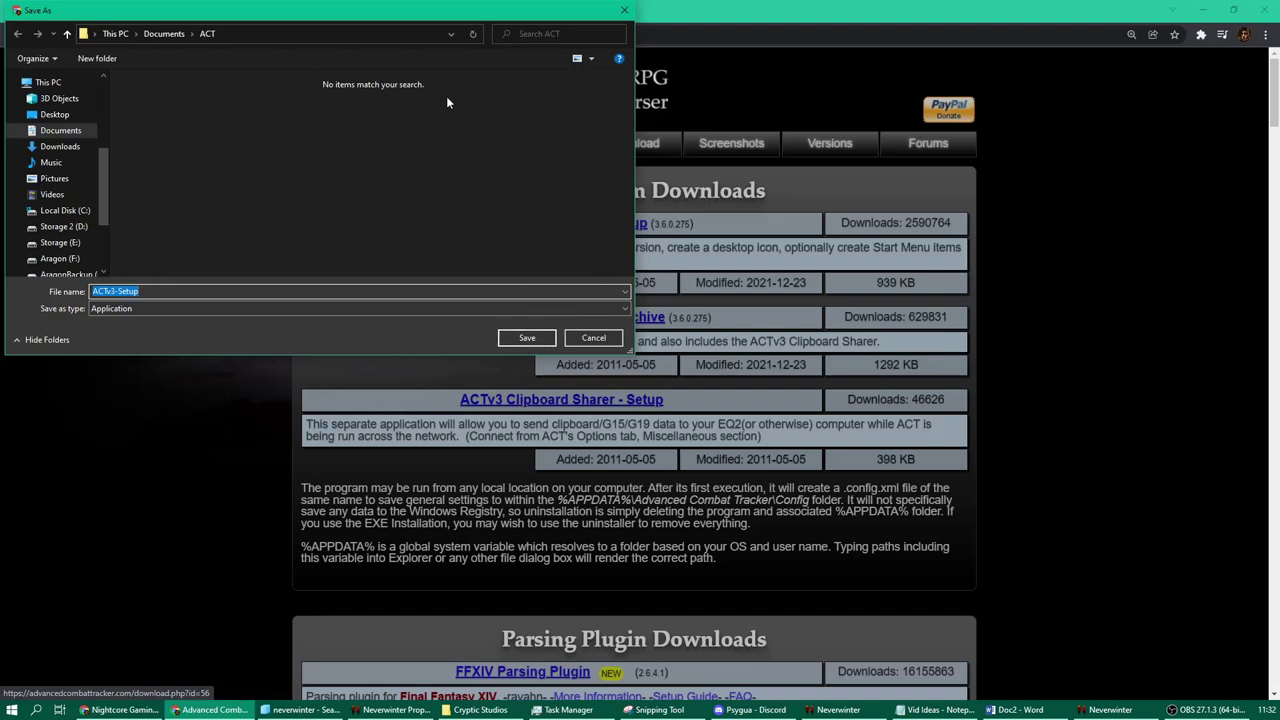
left_click(544, 336)
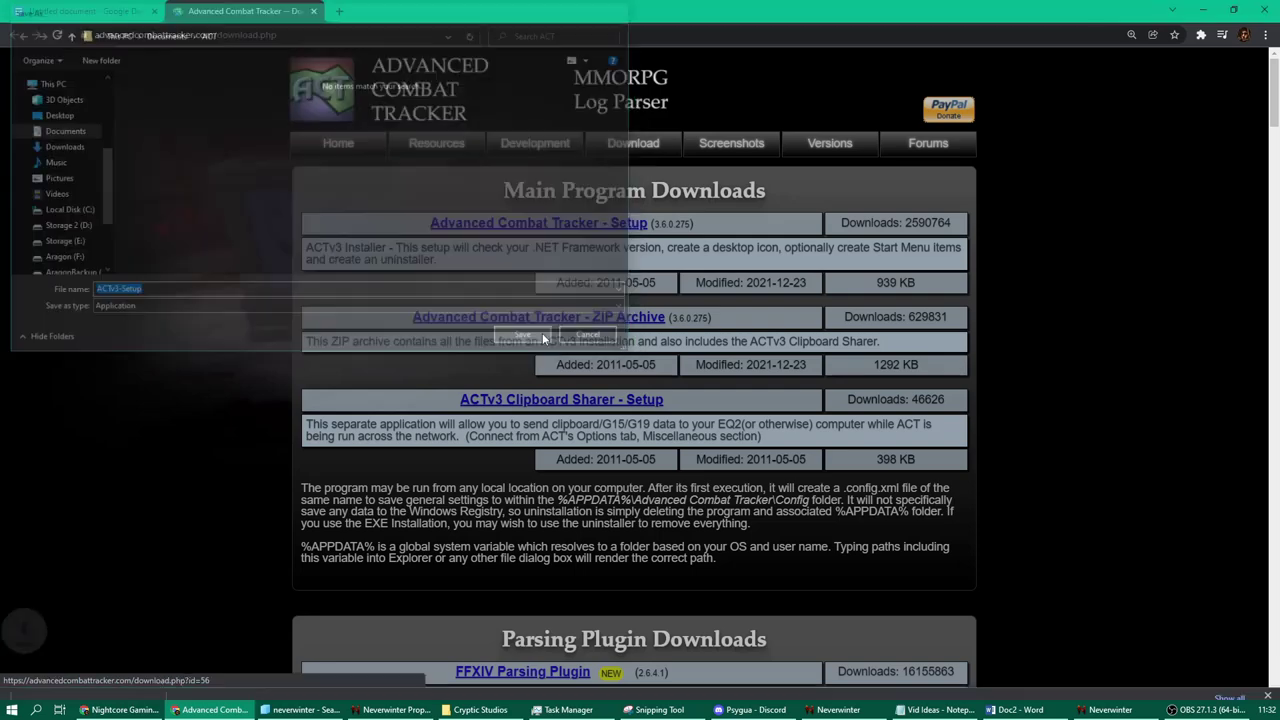
- Download the Neverwinter plugin from the document's link and save it as the CS file Neverwinter in the ACT folder
key("ctrl+Tab")
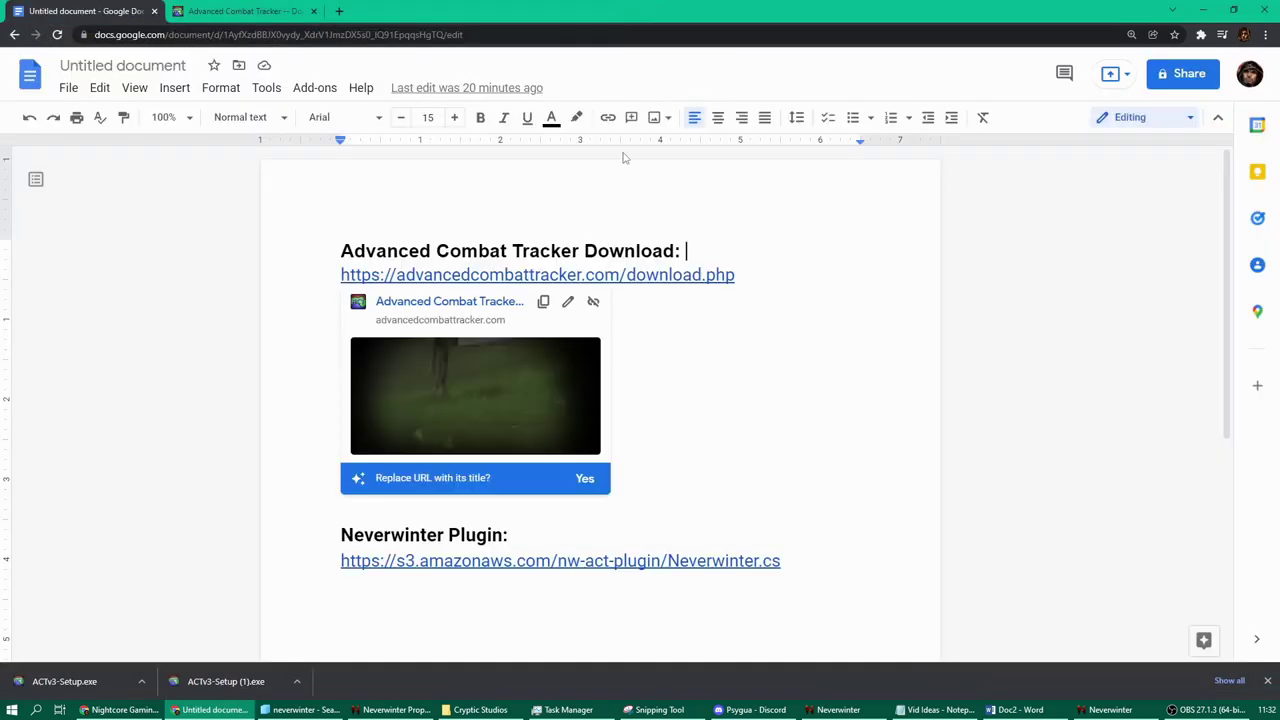
double_click(558, 544)
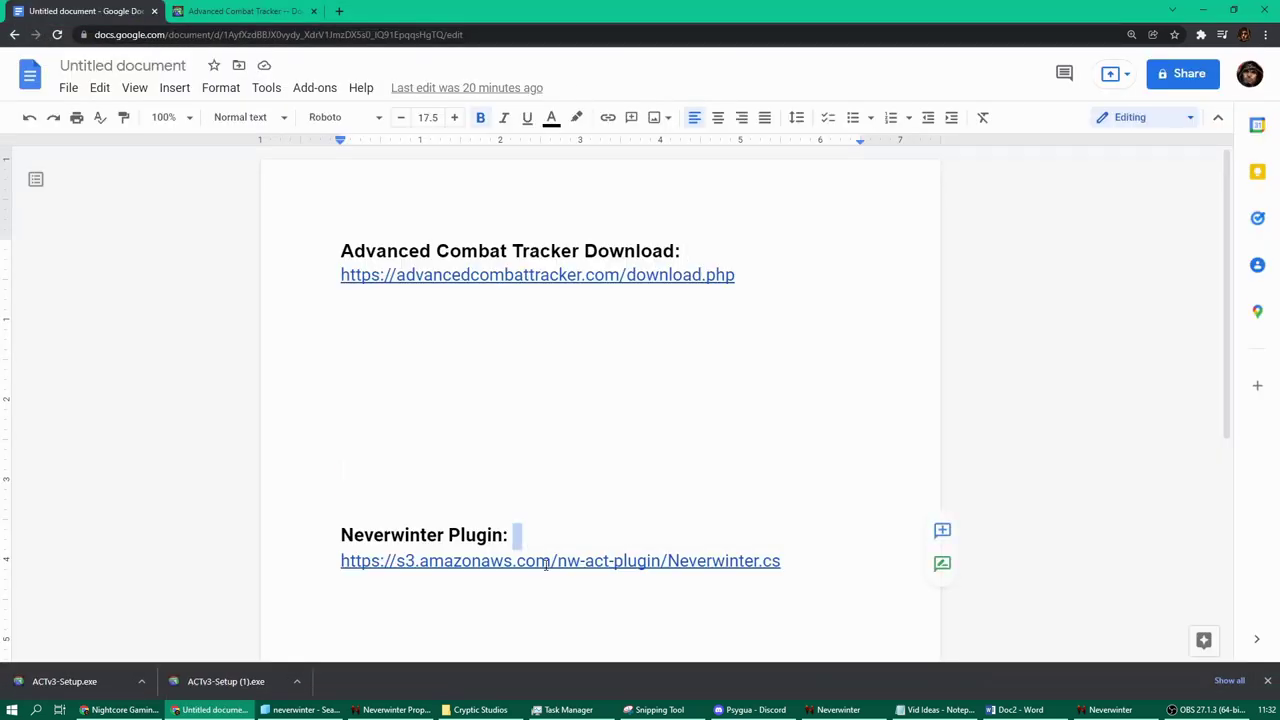
left_click(546, 563)
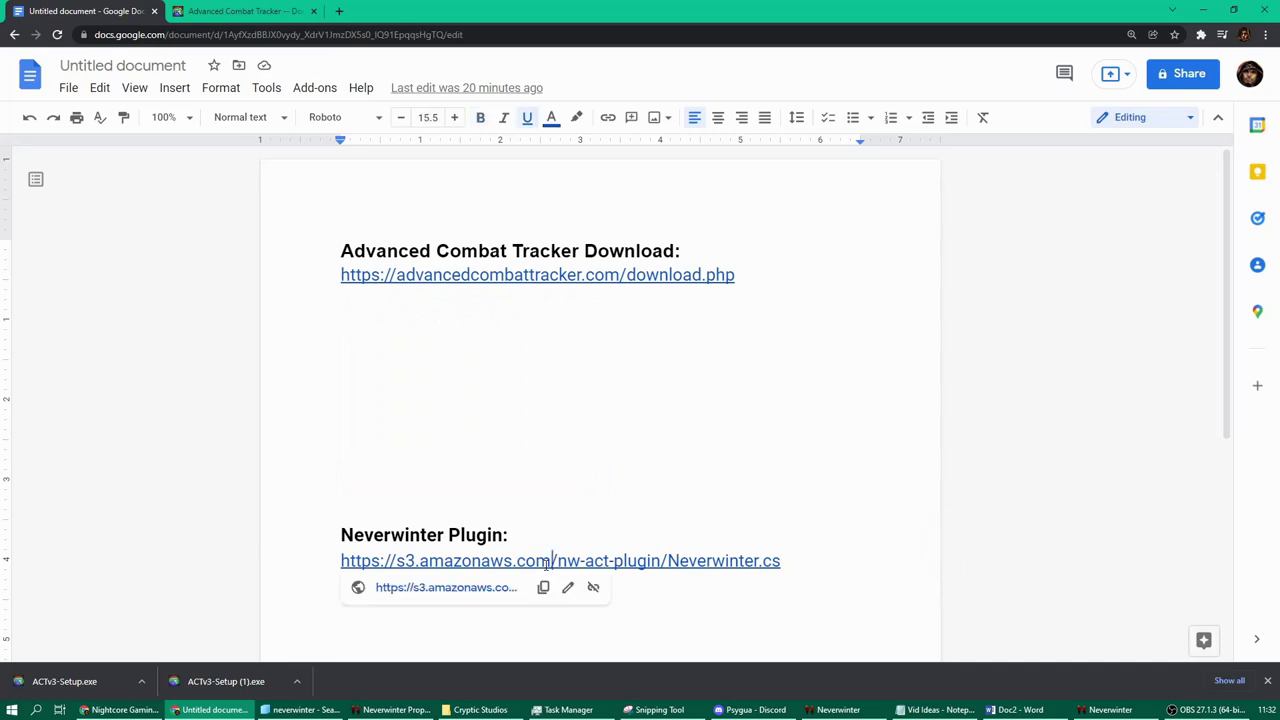
left_click(475, 591)
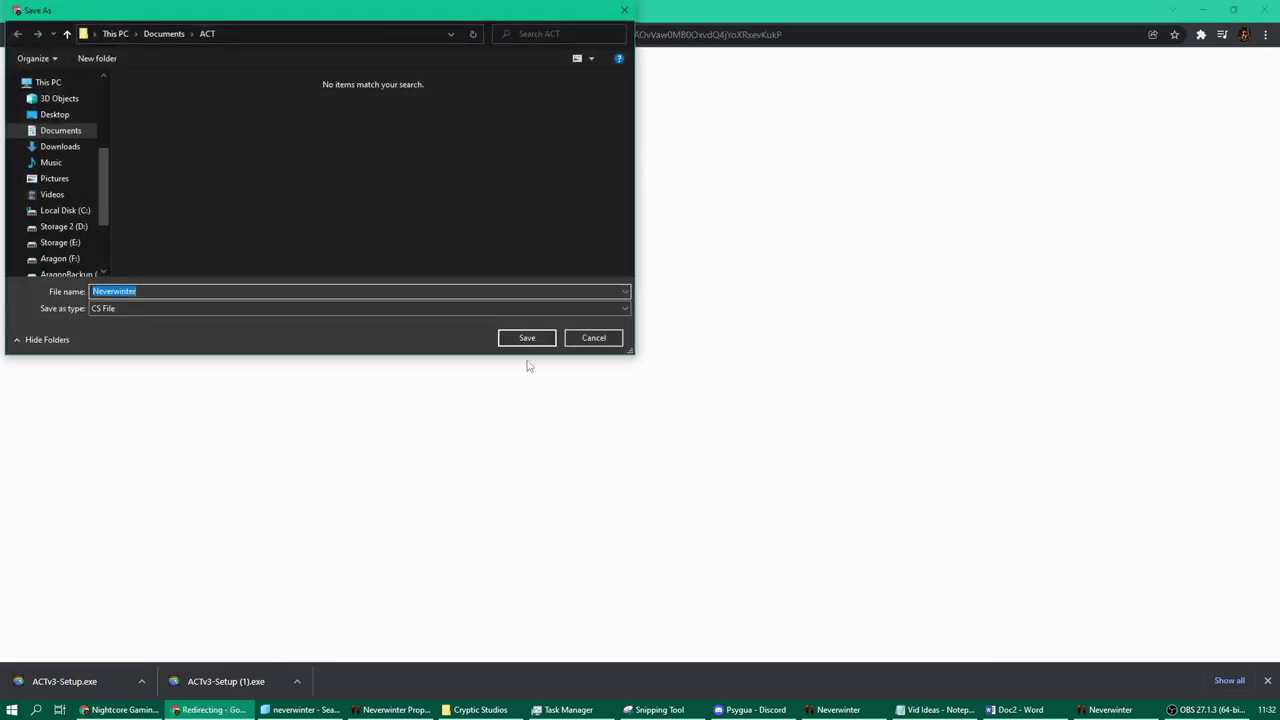
left_click_drag(507, 91, 662, 163)
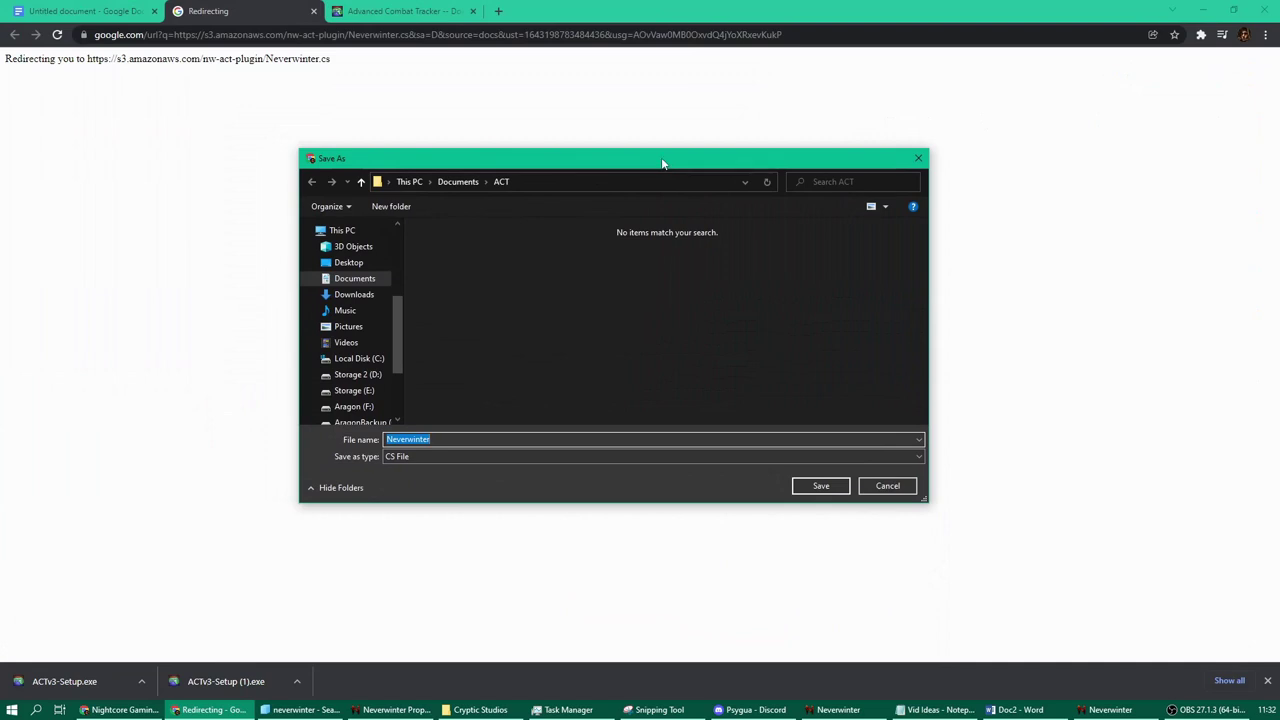
left_click(820, 487)
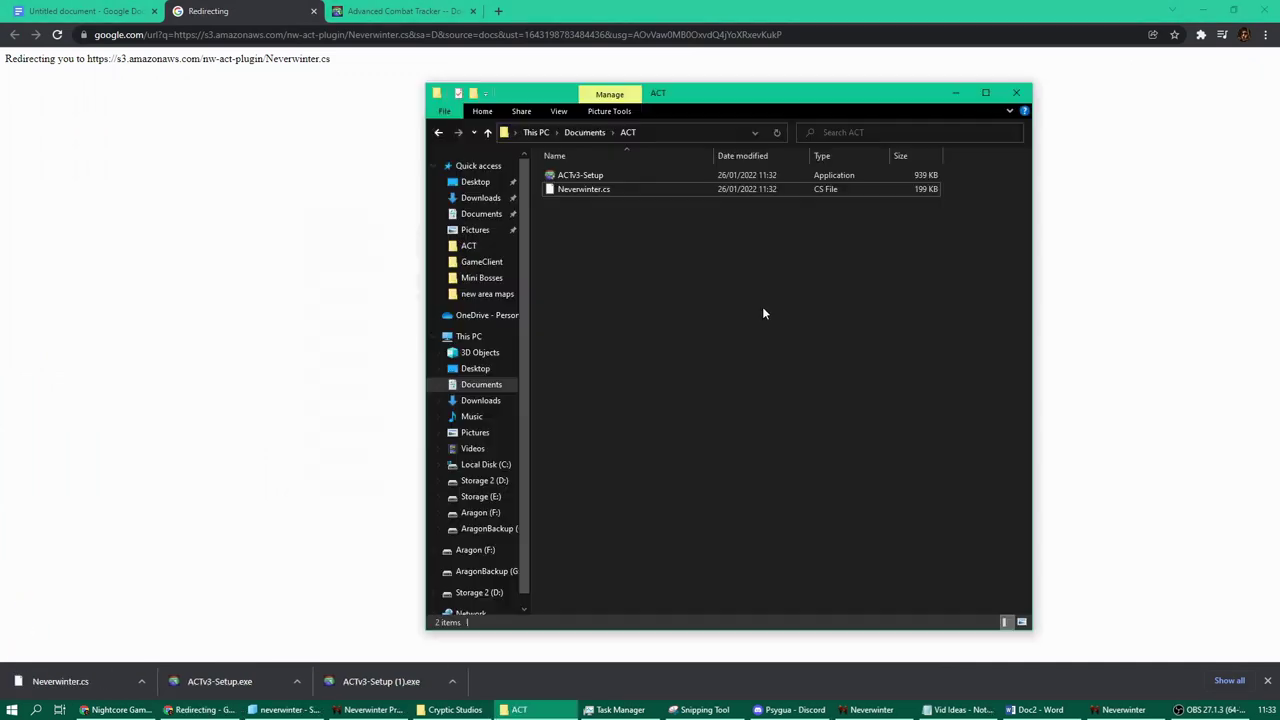
- Launch the ACTv3-Setup installer from the ACT folder and minimise the folder window behind the setup wizard
left_click(597, 177)
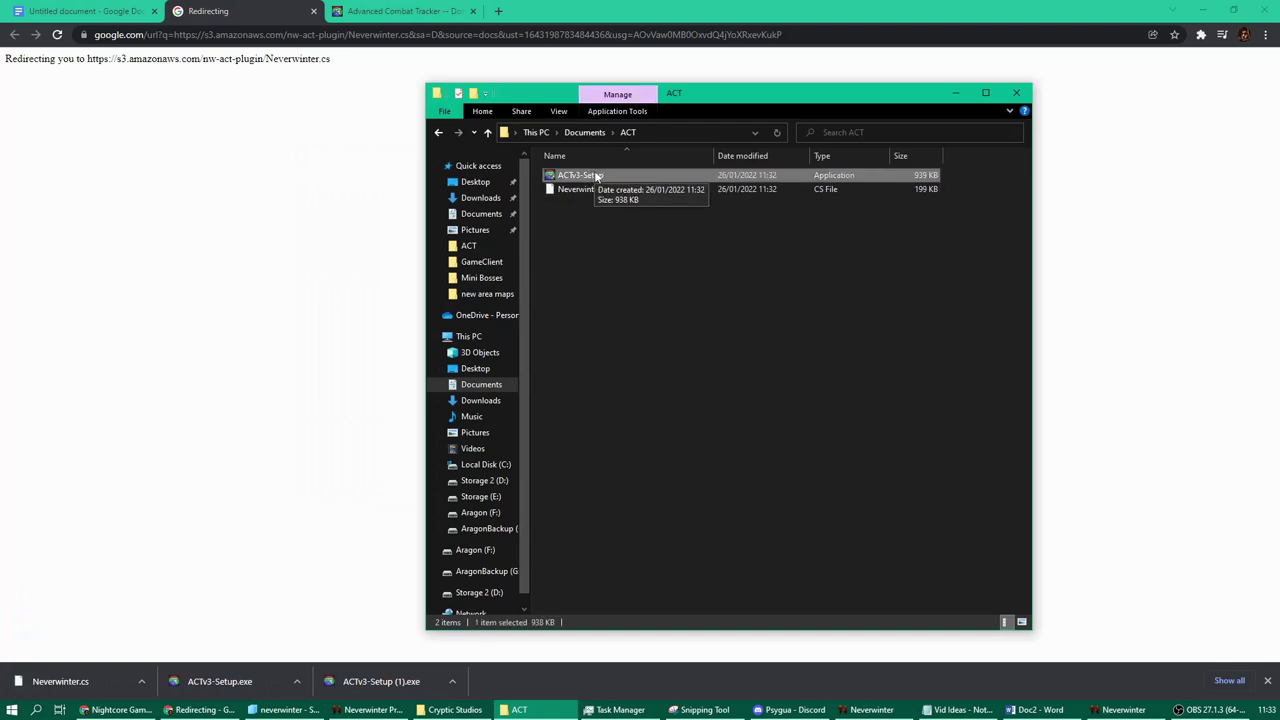
left_click(618, 189)
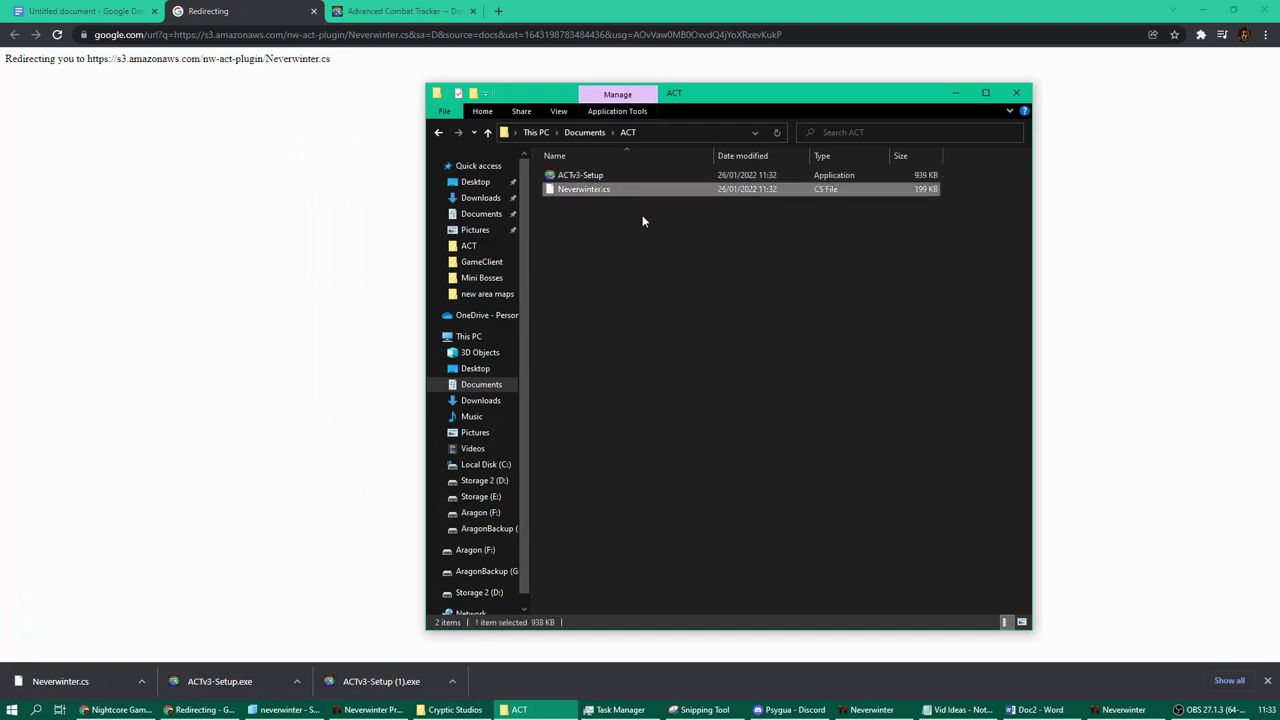
double_click(572, 176)
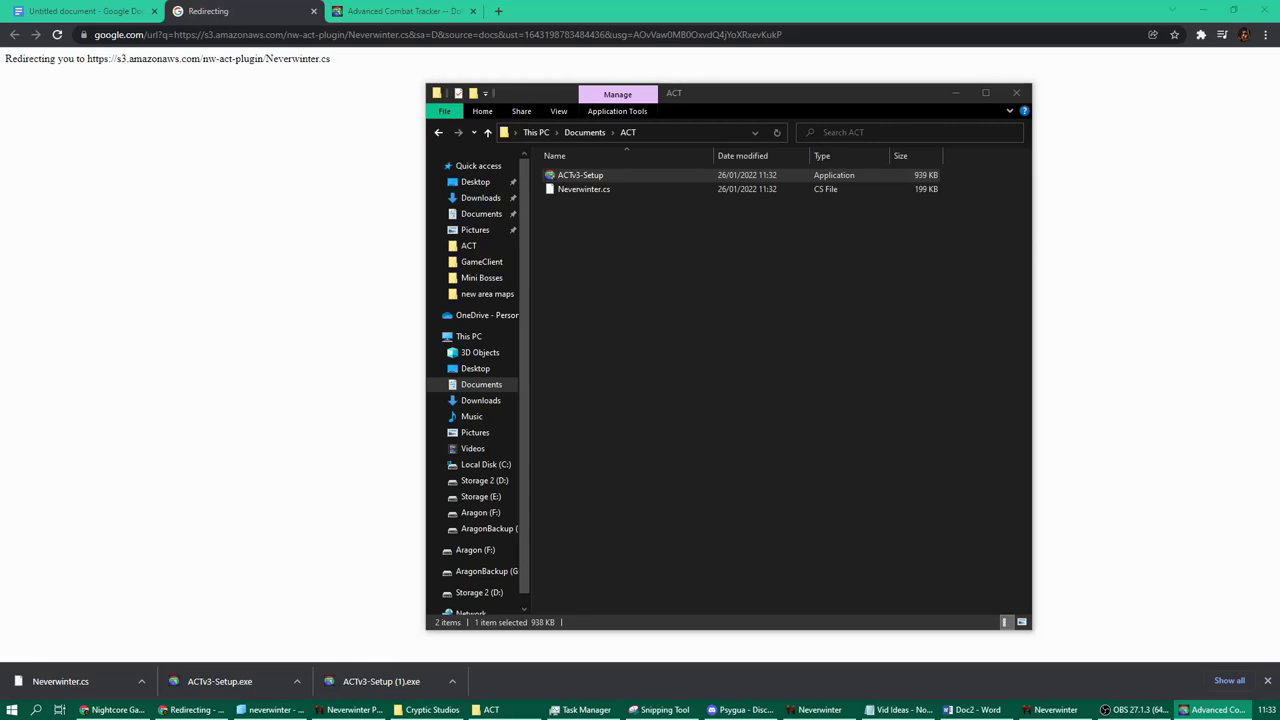
left_click_drag(1279, 236, 603, 172)
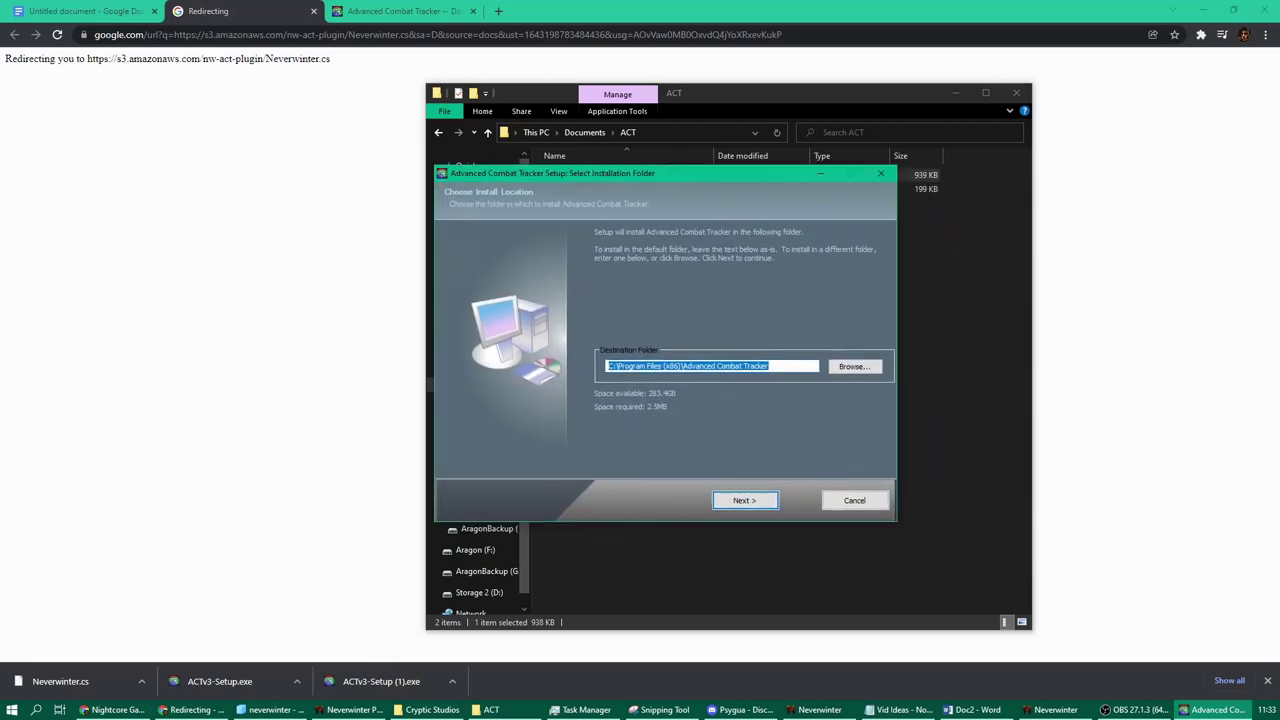
left_click(957, 93)
left_click_drag(752, 175, 738, 165)
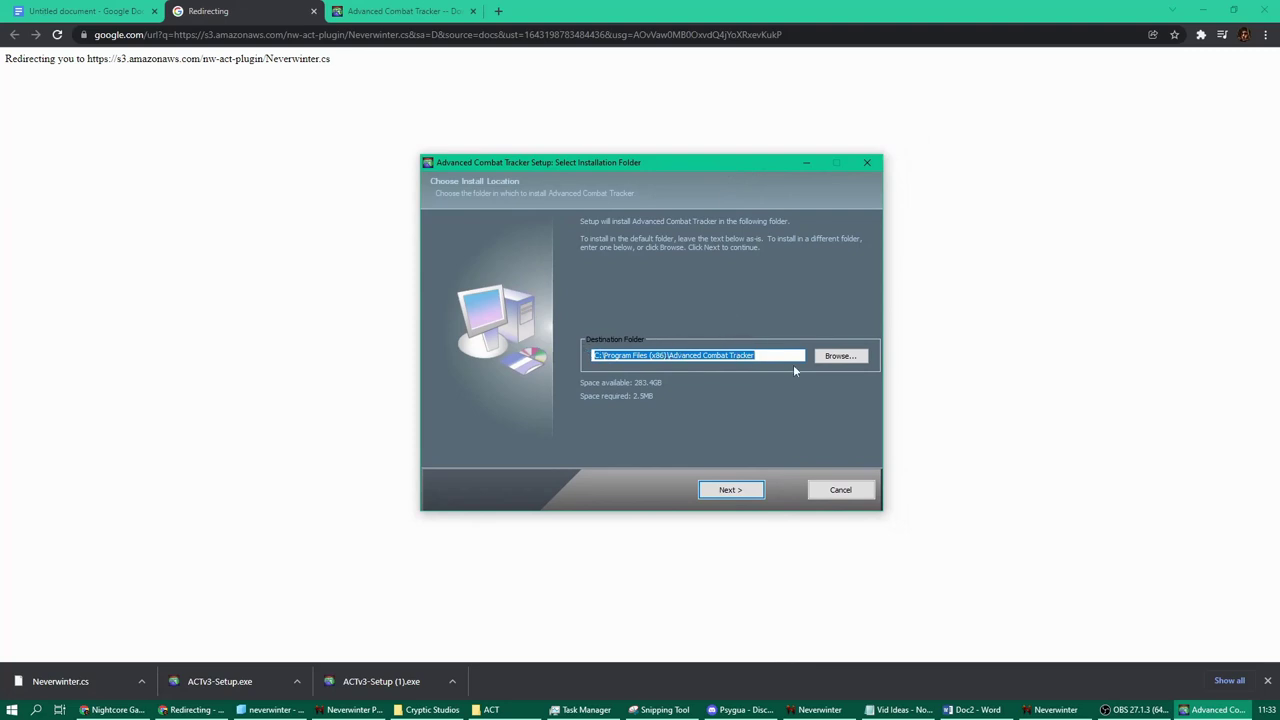
- Choose the Programs folder on Local Disk (C:) so the destination is C:\Programs\Advanced Combat Tracker
left_click(846, 358)
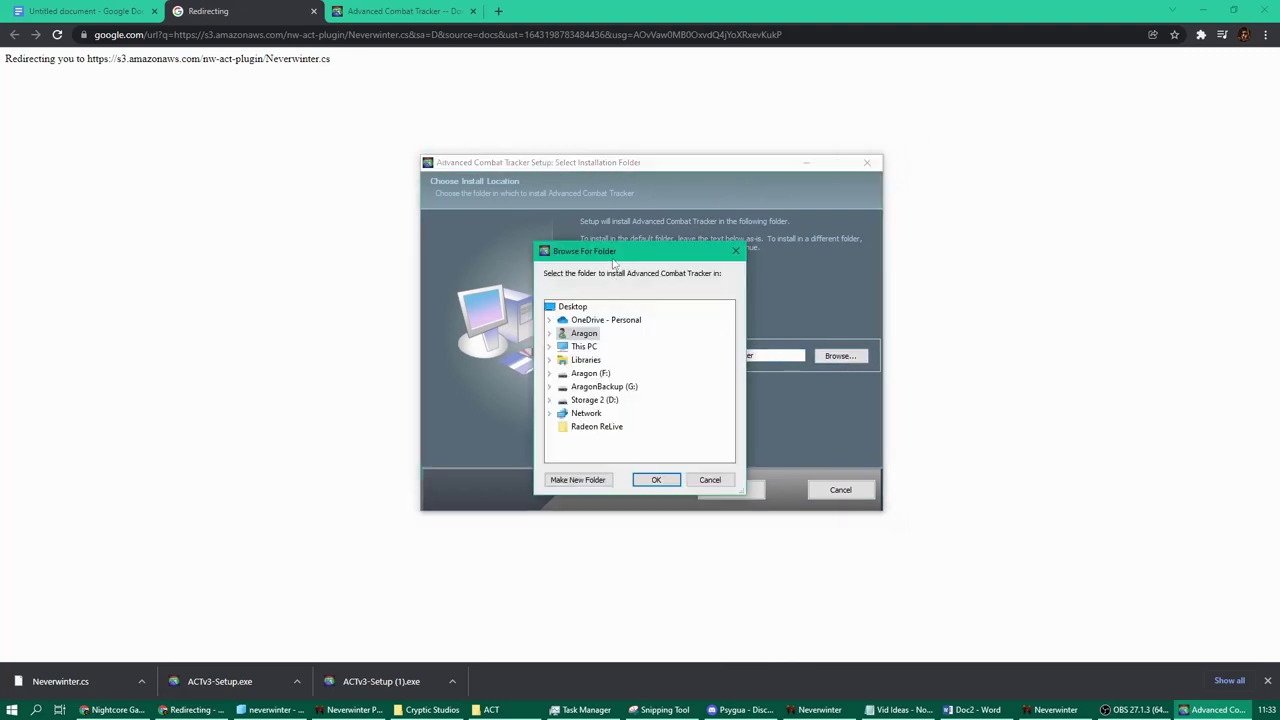
left_click(548, 347)
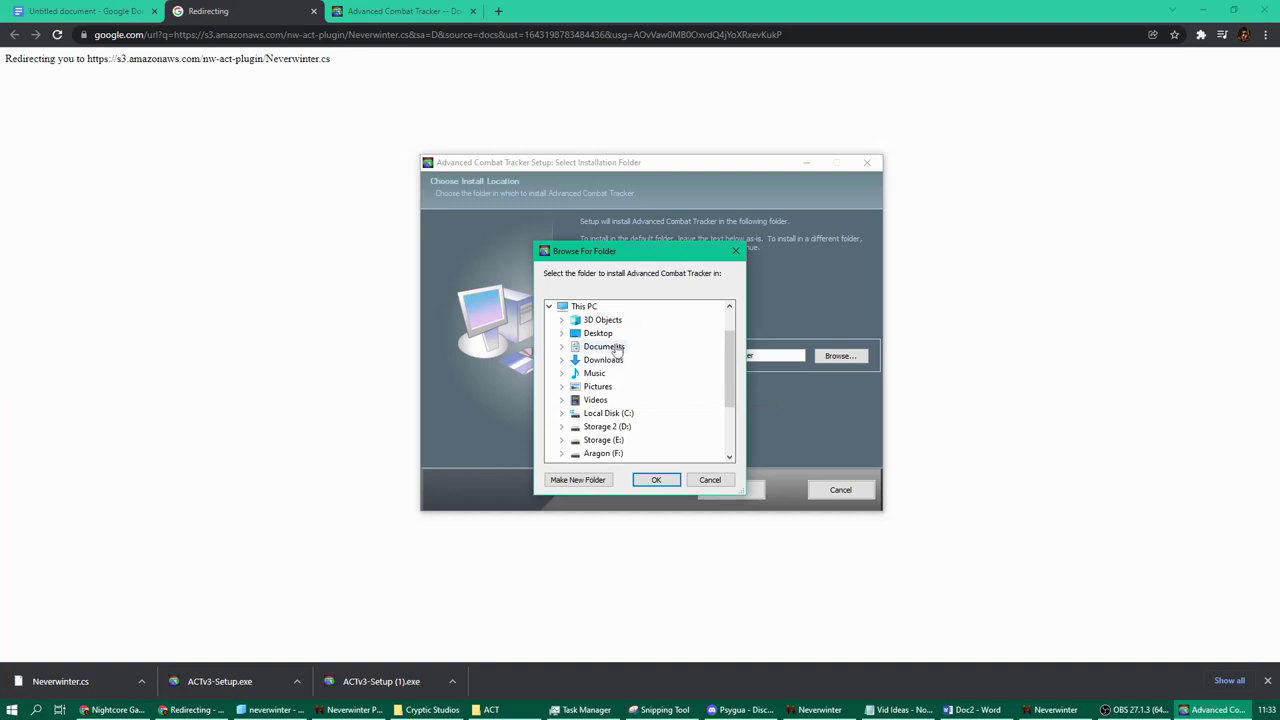
double_click(608, 413)
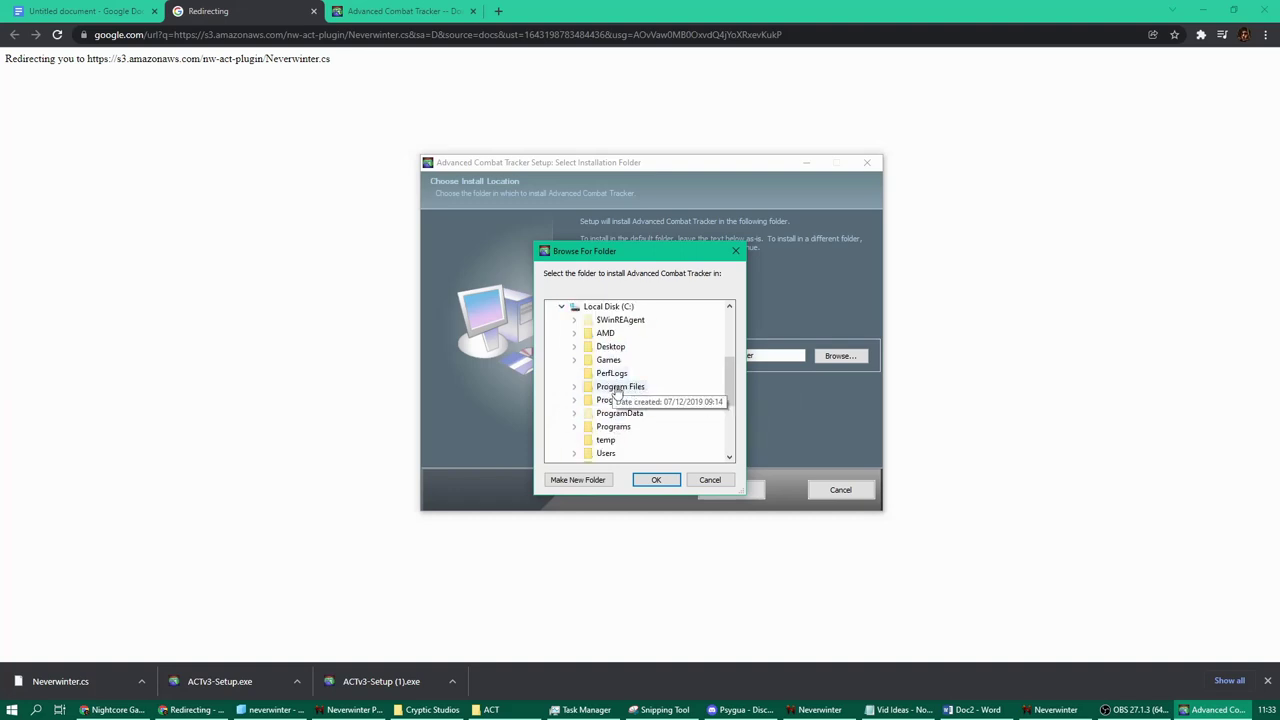
double_click(613, 427)
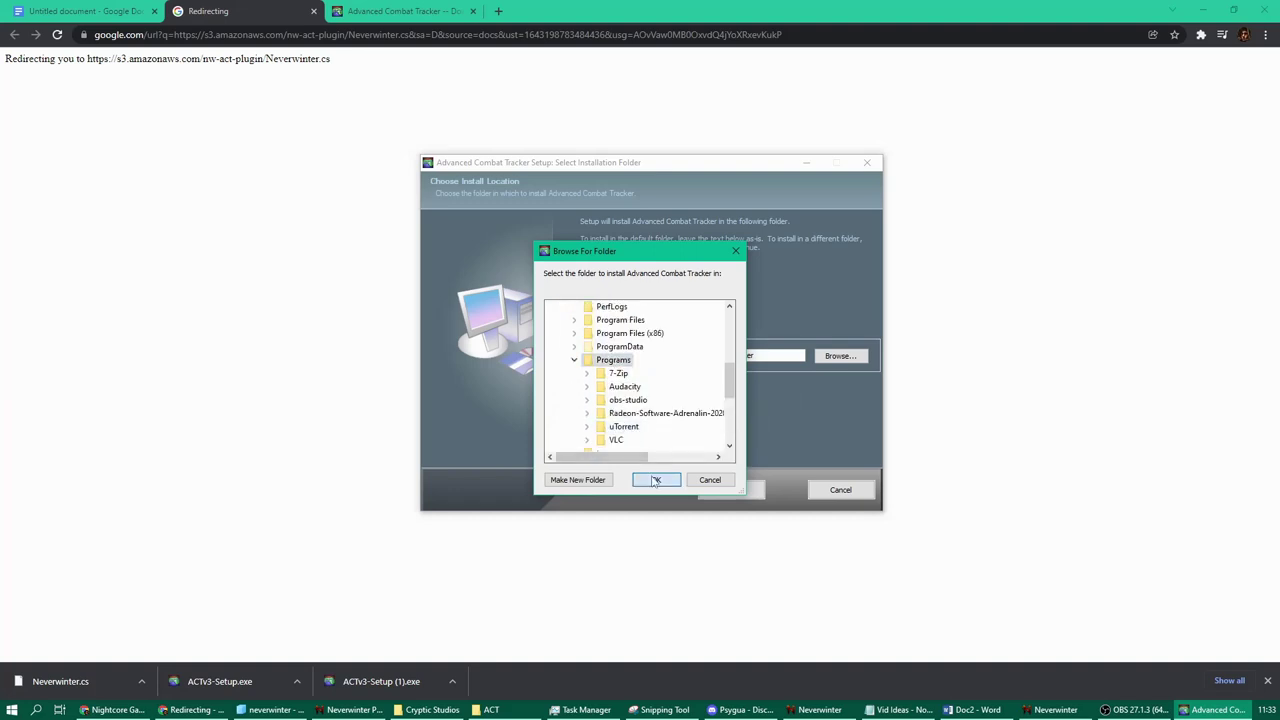
left_click(655, 480)
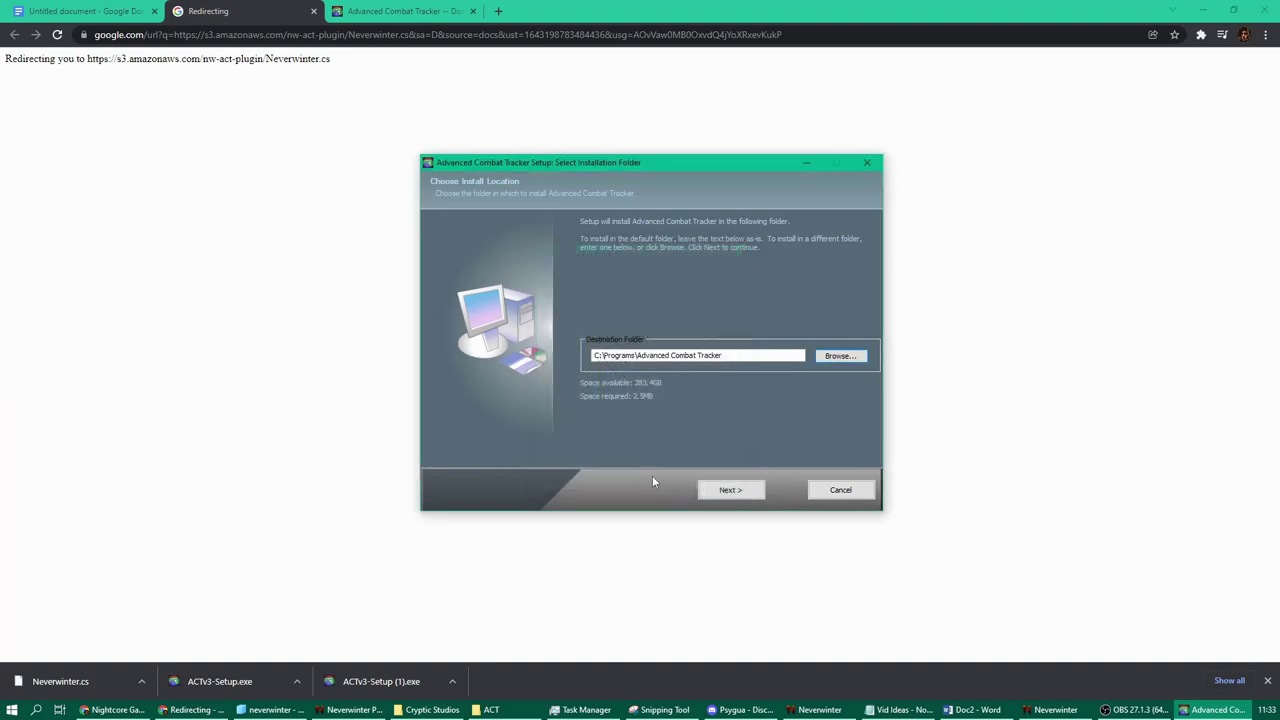
- Install Advanced Combat Tracker with the Advanced Combat Tracker Start Menu folder and close the setup
left_click(731, 489)
scroll(701, 374, "down", 2)
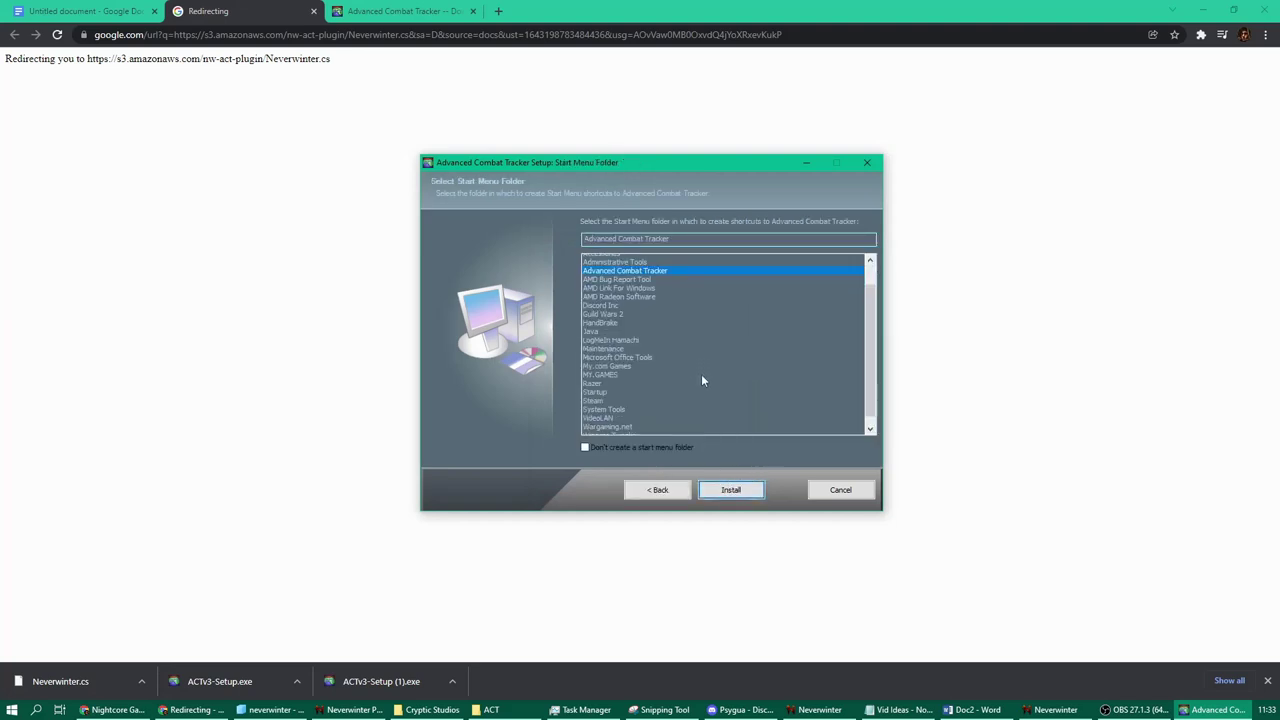
left_click(744, 490)
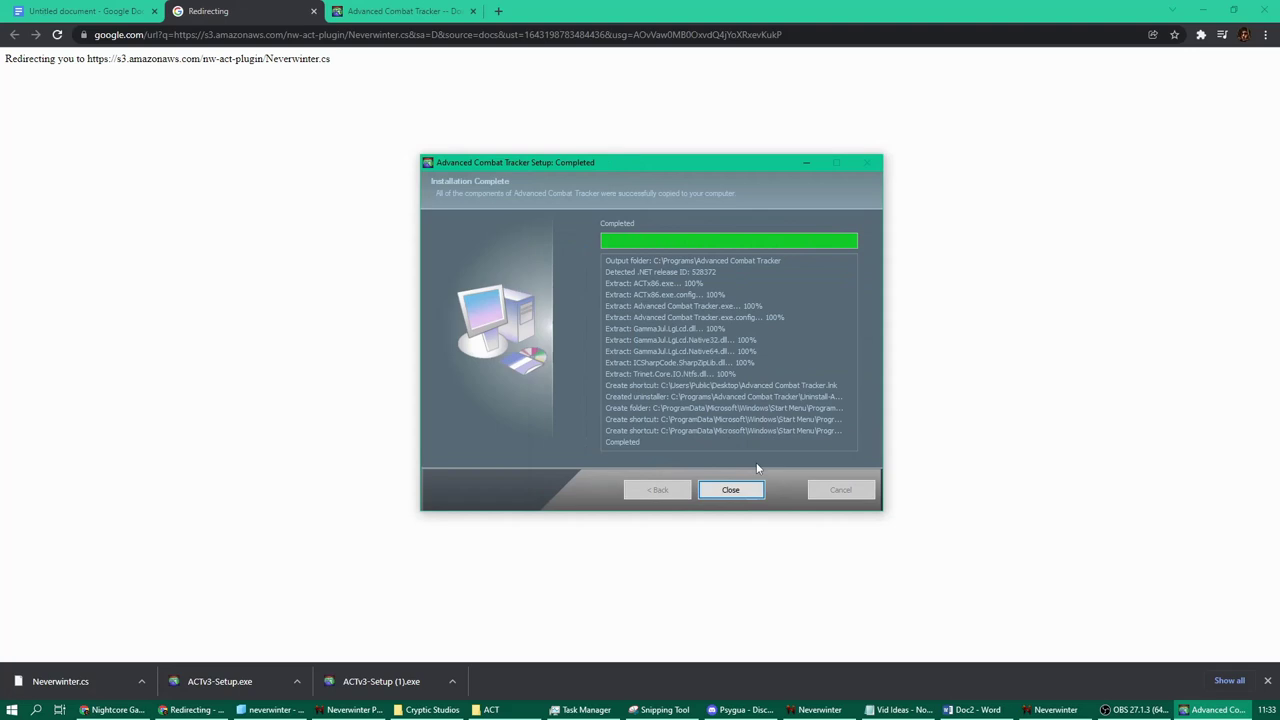
left_click(731, 489)
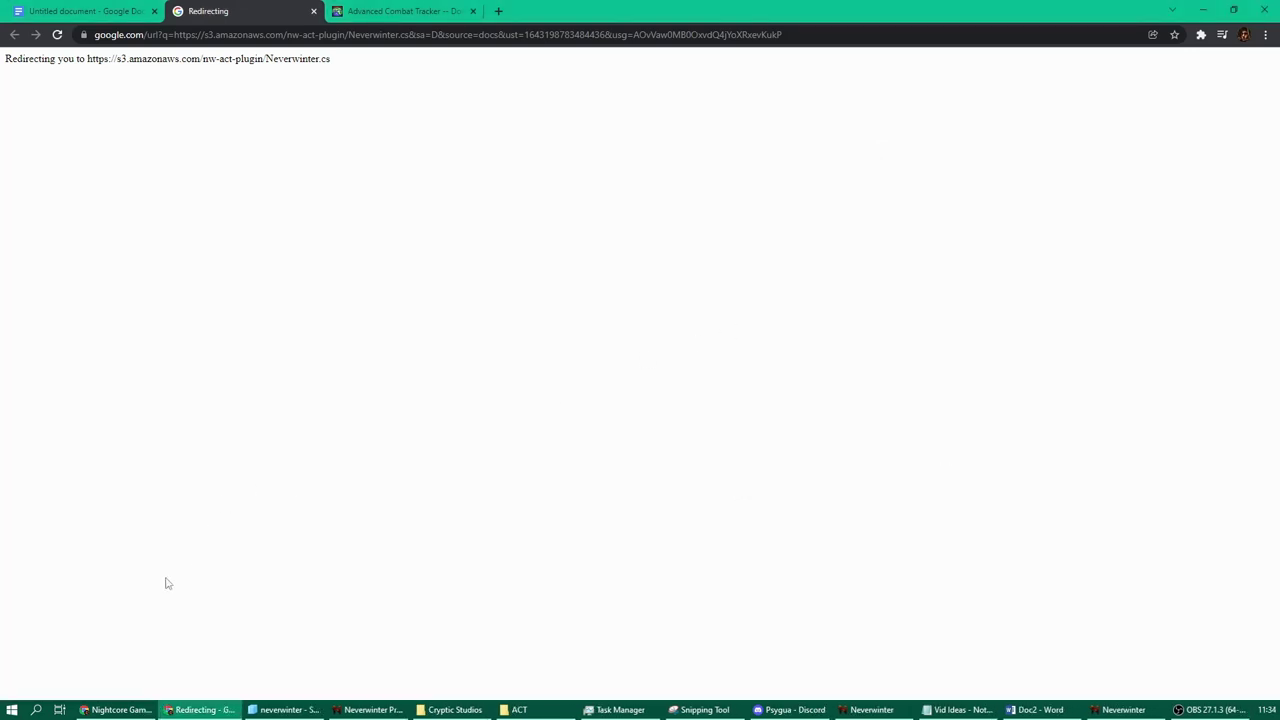
- Search Windows for "act", launch ACT - Advanced Combat Tracker and dismiss its Startup Wizard over the game
left_click(36, 709)
type("act")
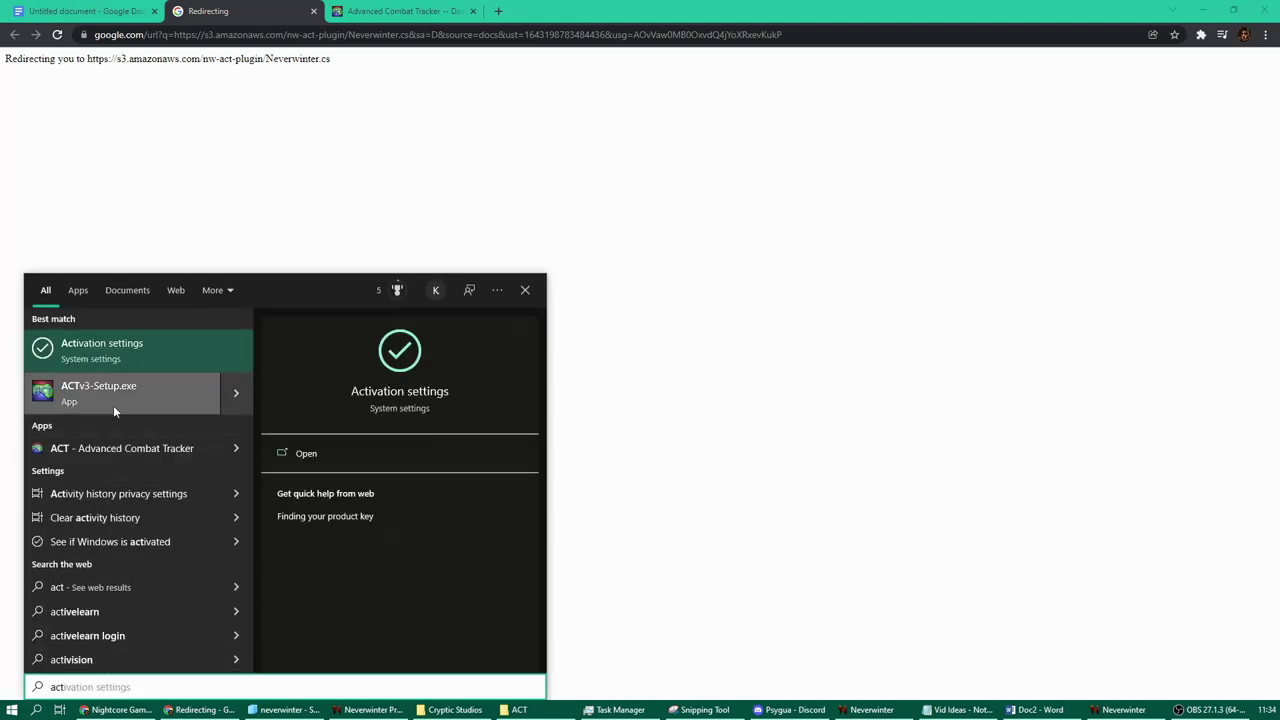
left_click(67, 450)
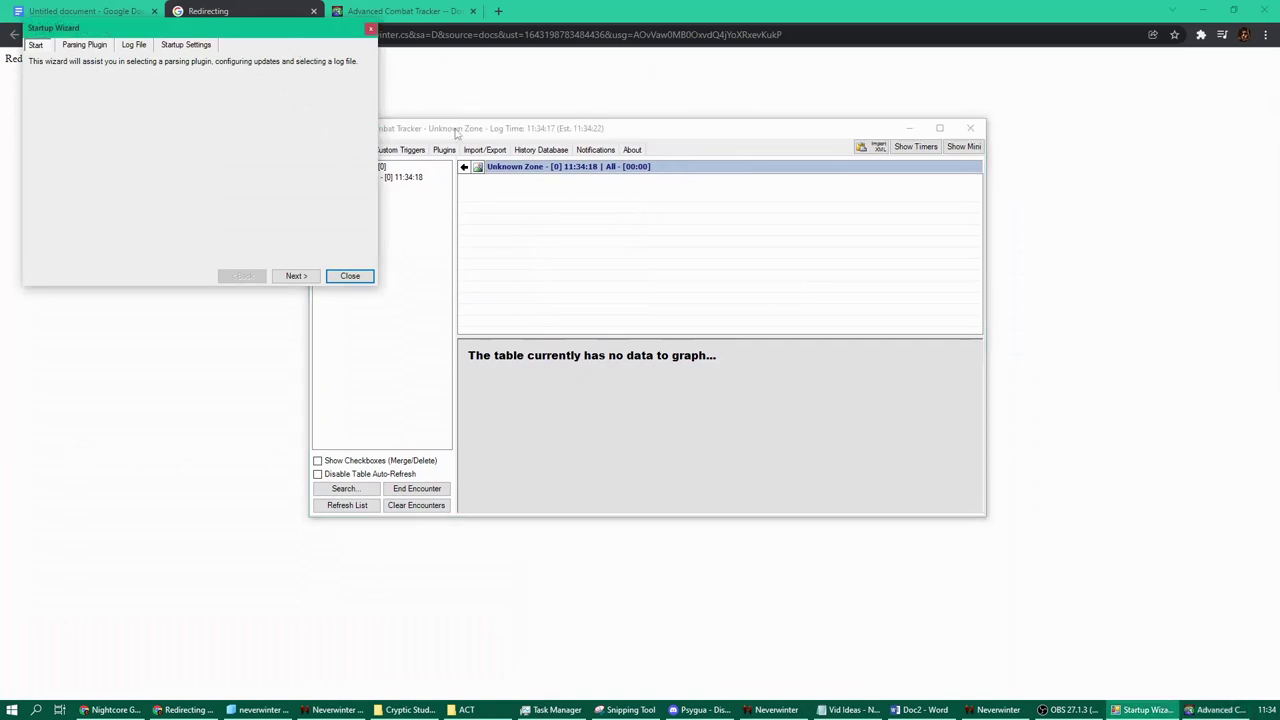
left_click_drag(302, 30, 777, 206)
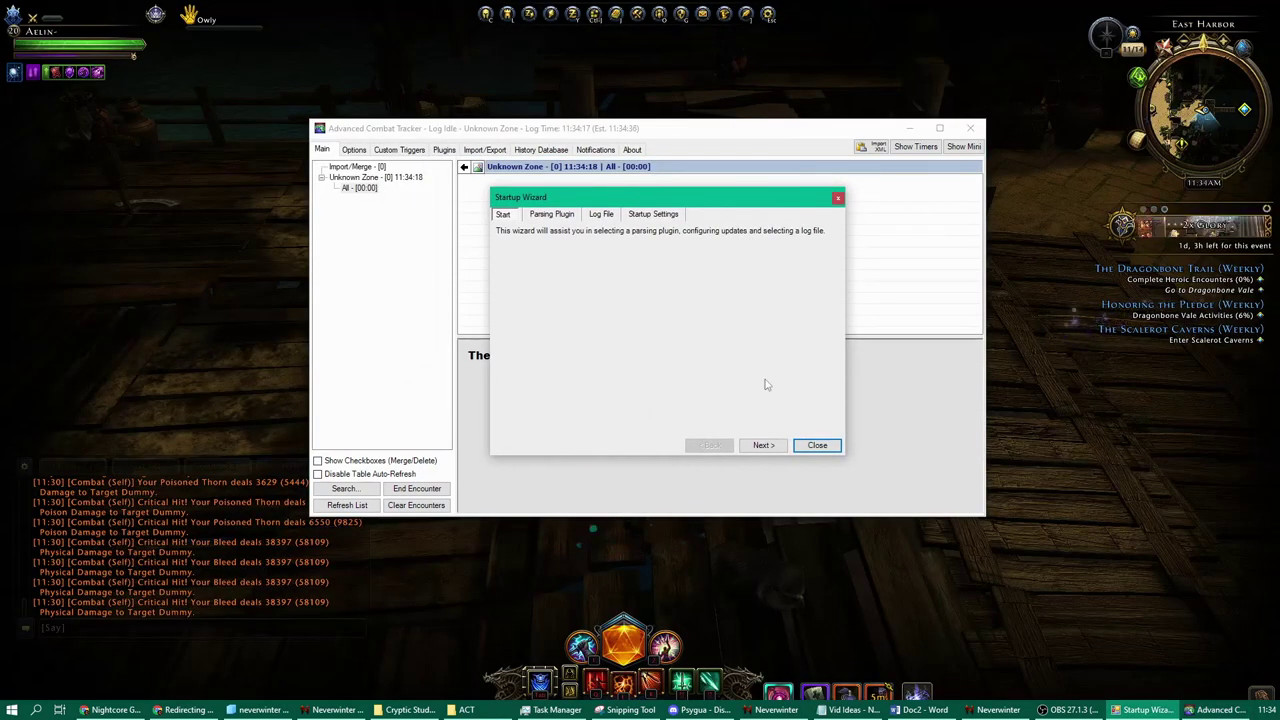
left_click(826, 447)
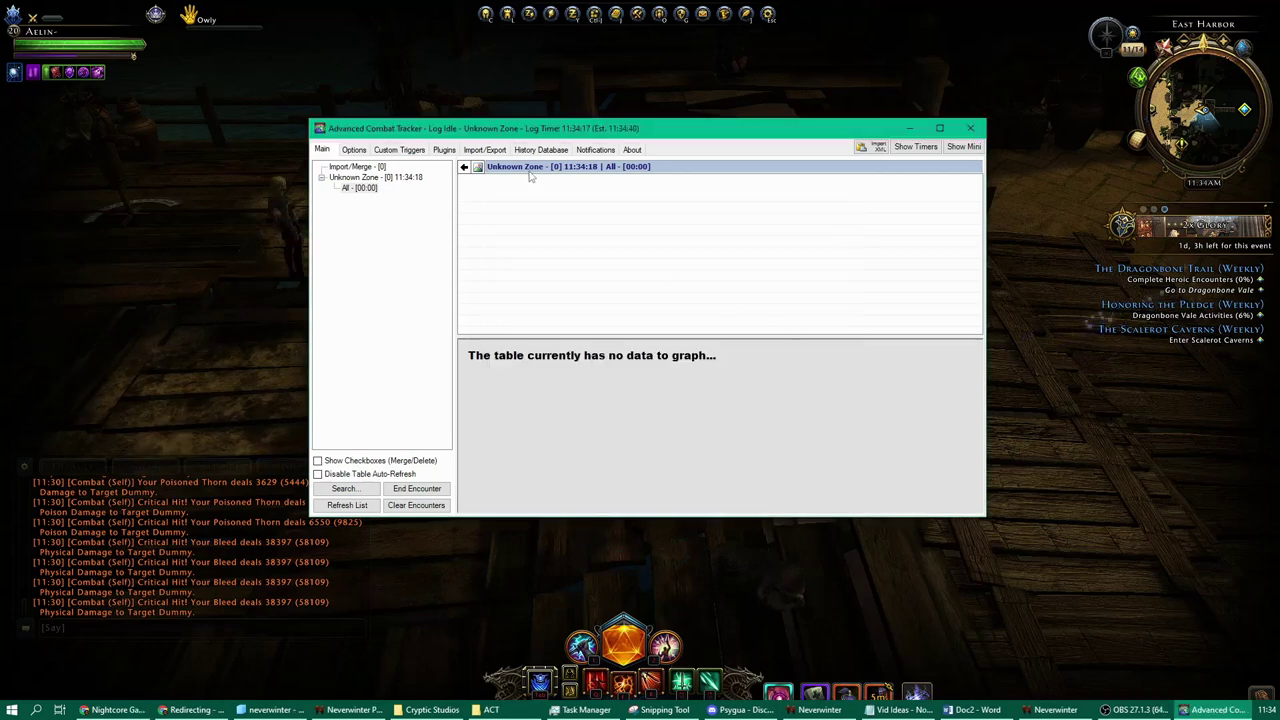
- Select Neverwinter.cs from the Documents ACT folder as the plugin file to load
left_click(445, 150)
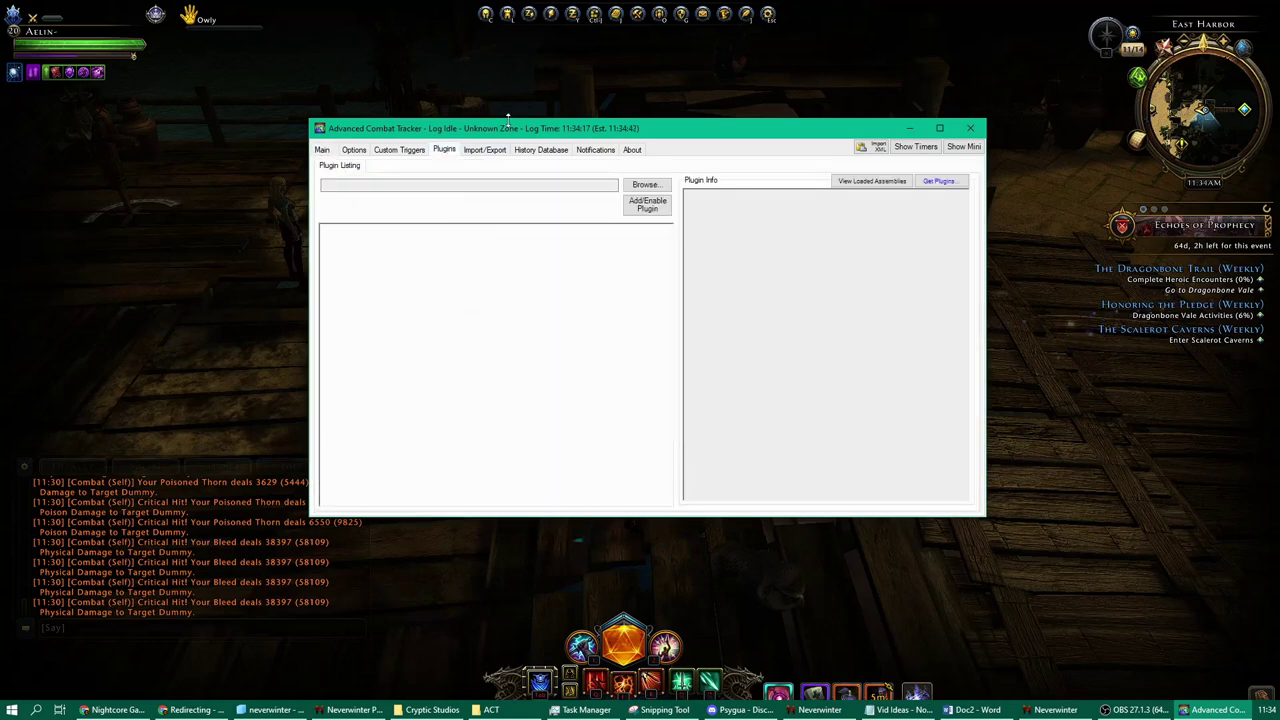
left_click_drag(520, 136, 529, 141)
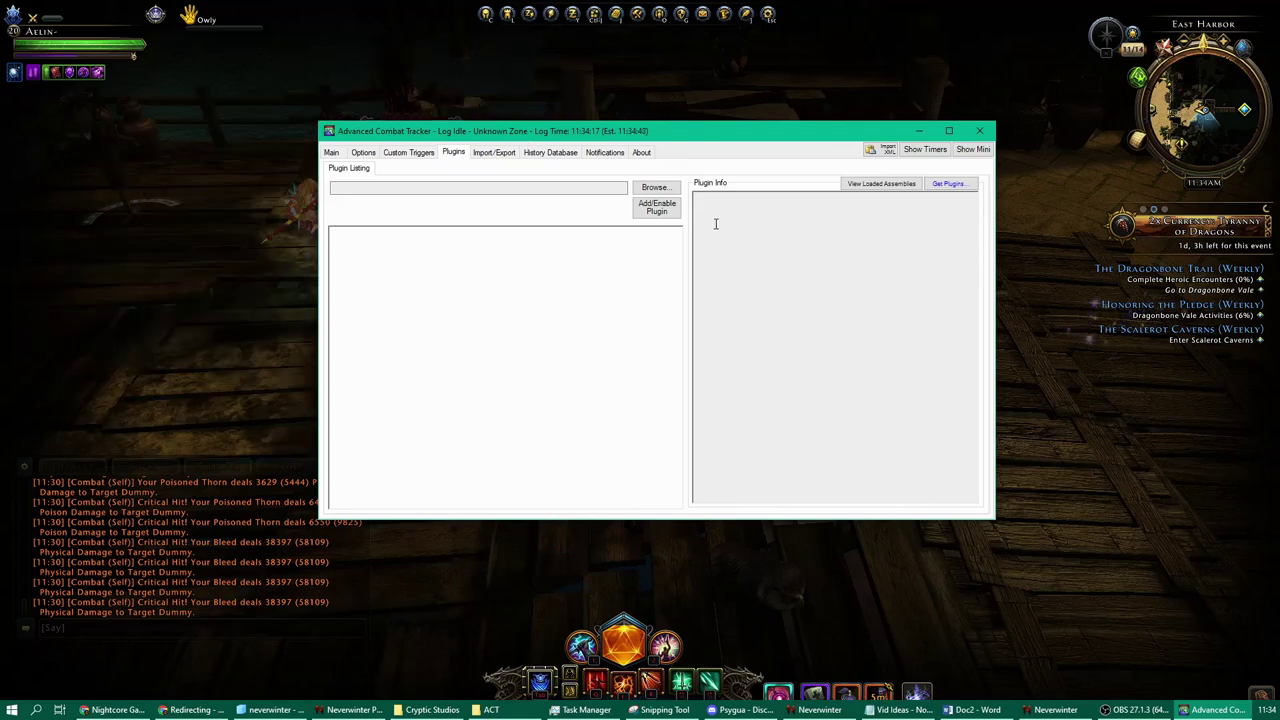
left_click(655, 188)
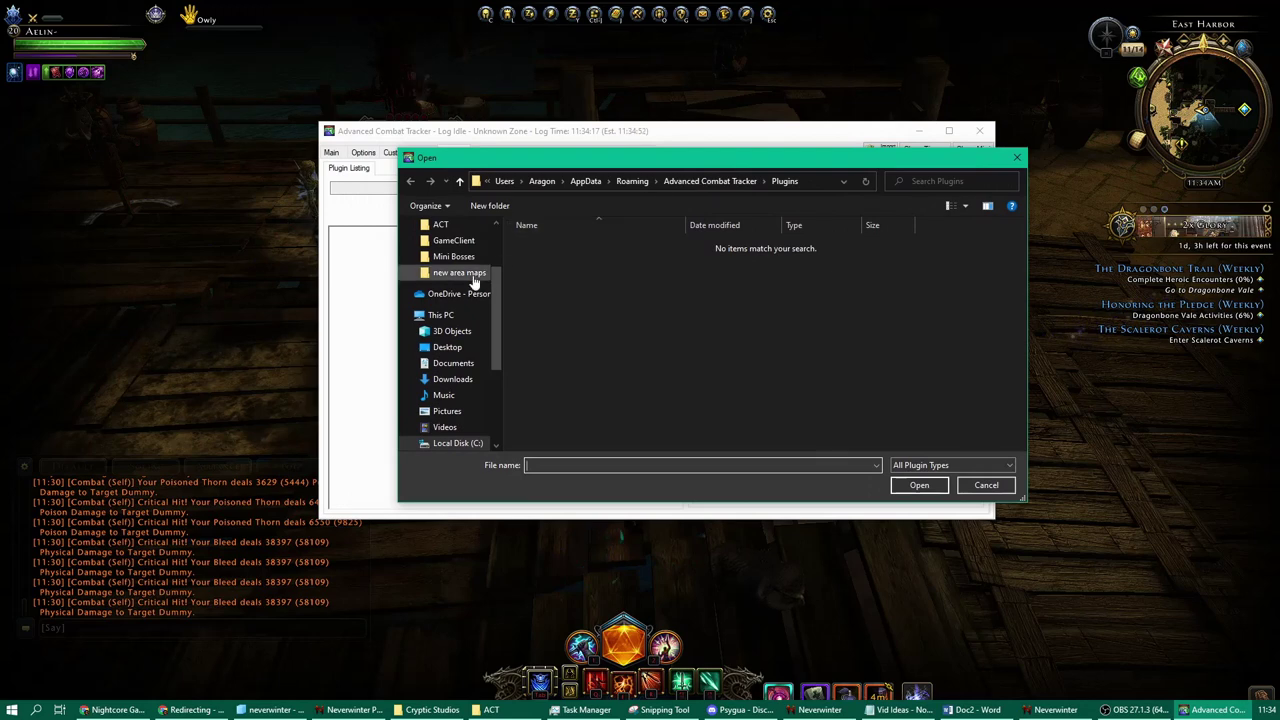
left_click(453, 363)
double_click(540, 246)
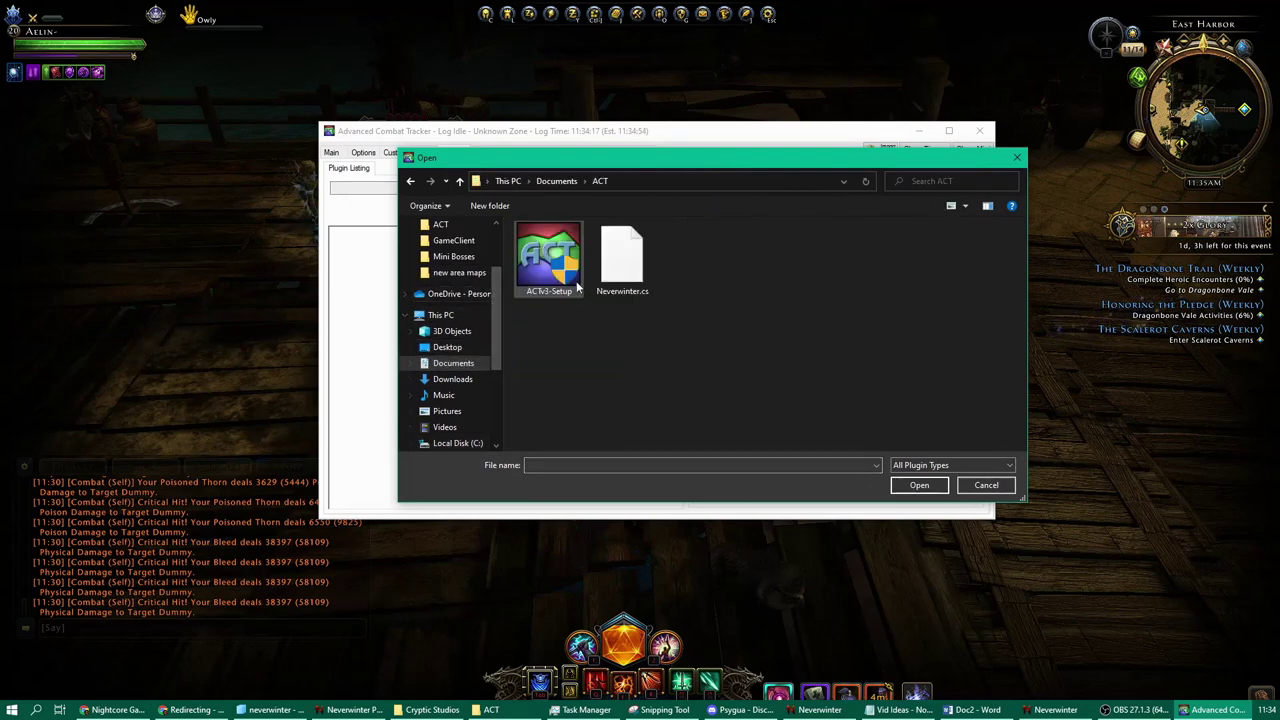
left_click(625, 282)
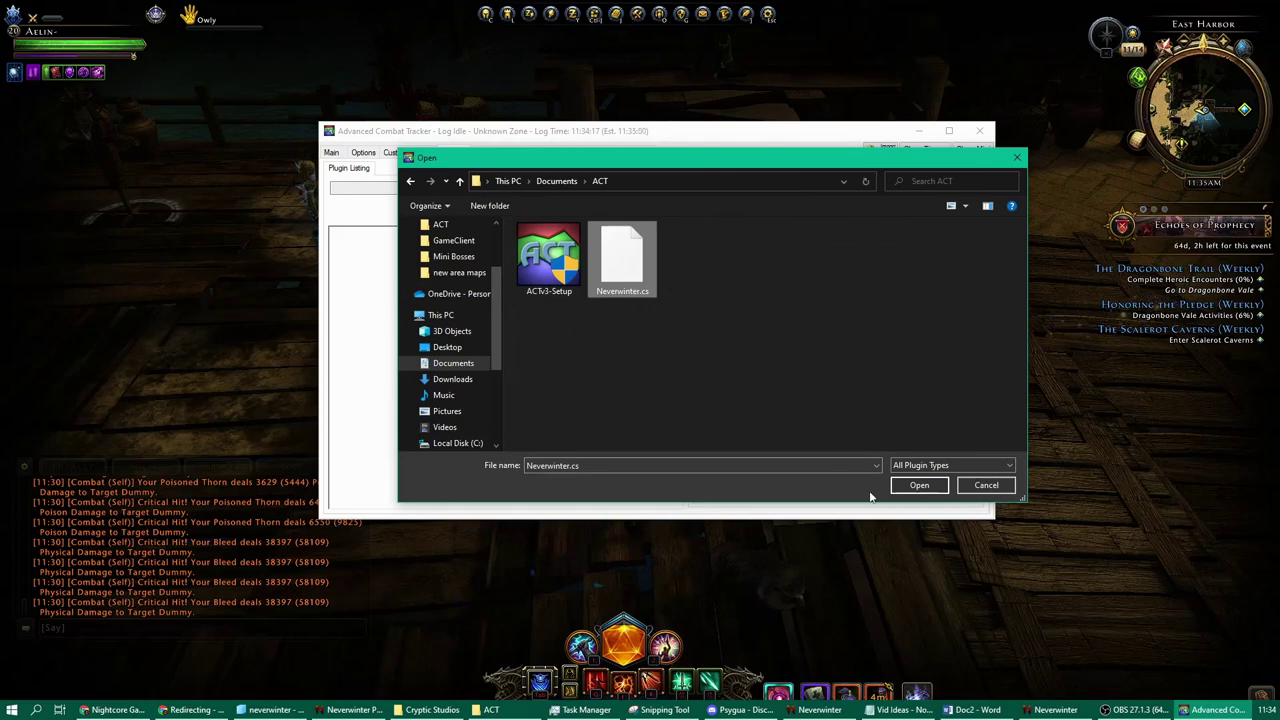
left_click(917, 489)
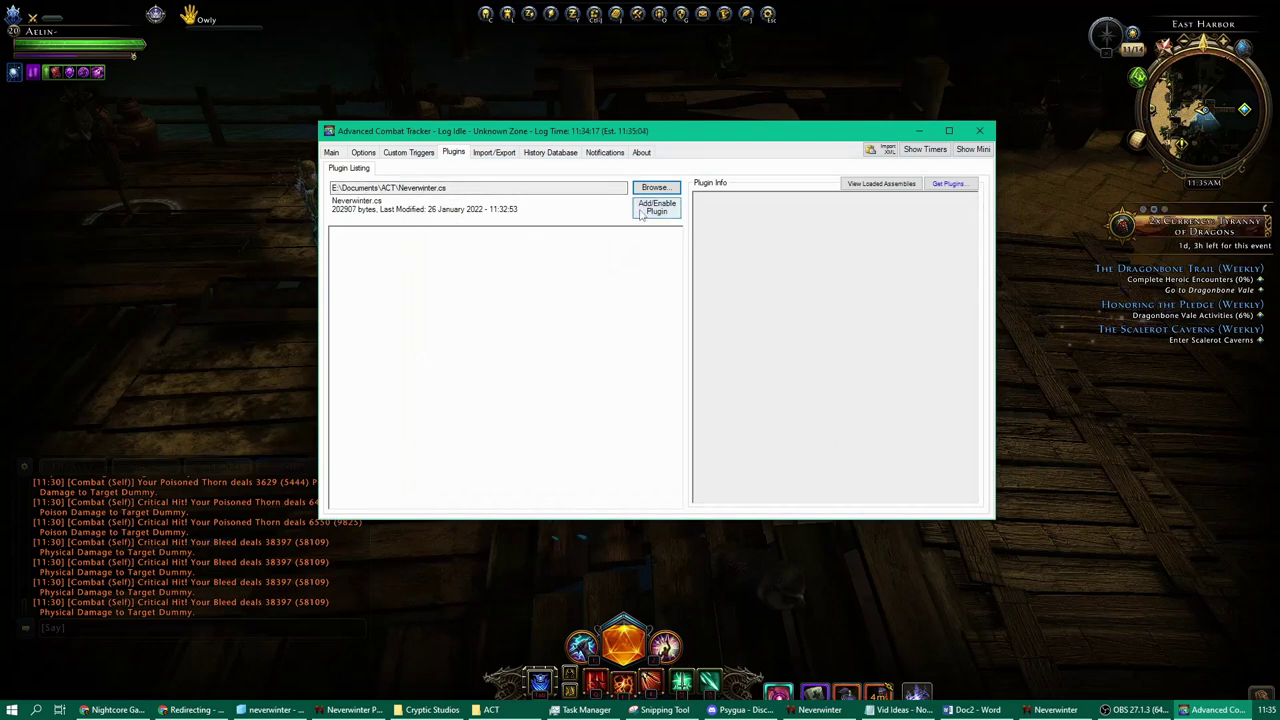
- Add and enable the Neverwinter.cs plugin, unblock the downloaded file and return to the main encounter view
left_click(656, 207)
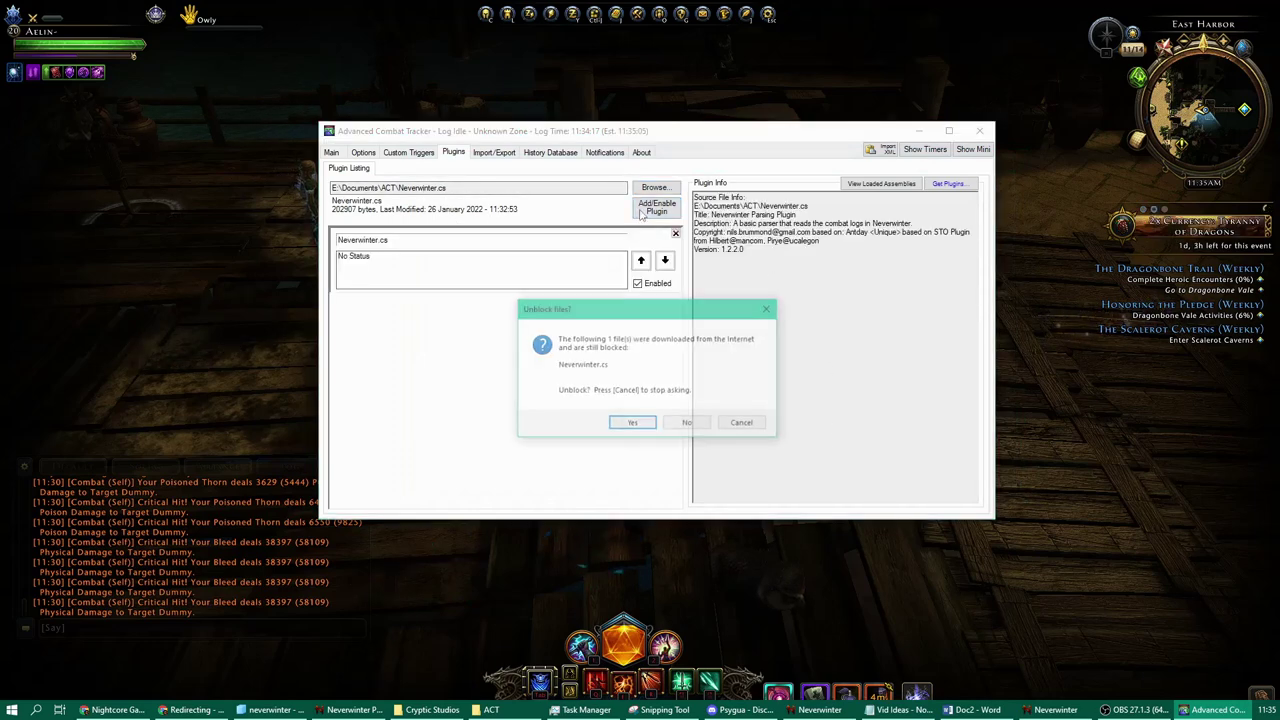
left_click(633, 424)
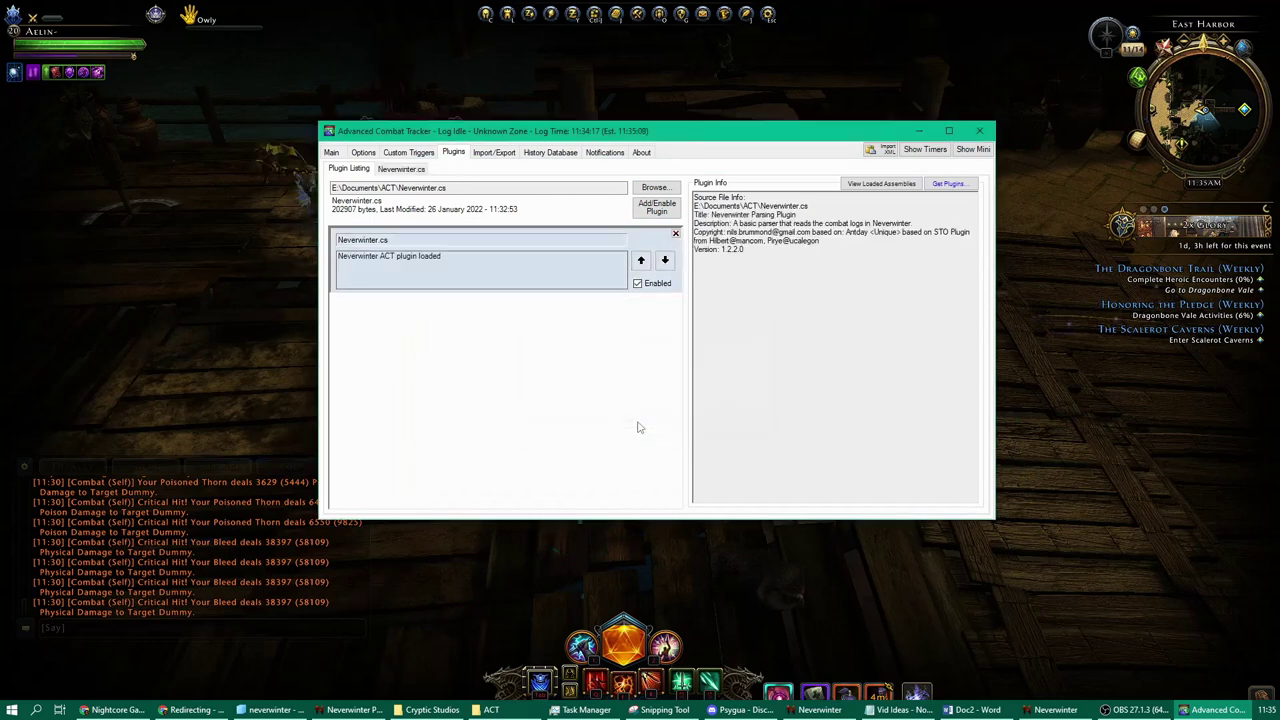
left_click(335, 154)
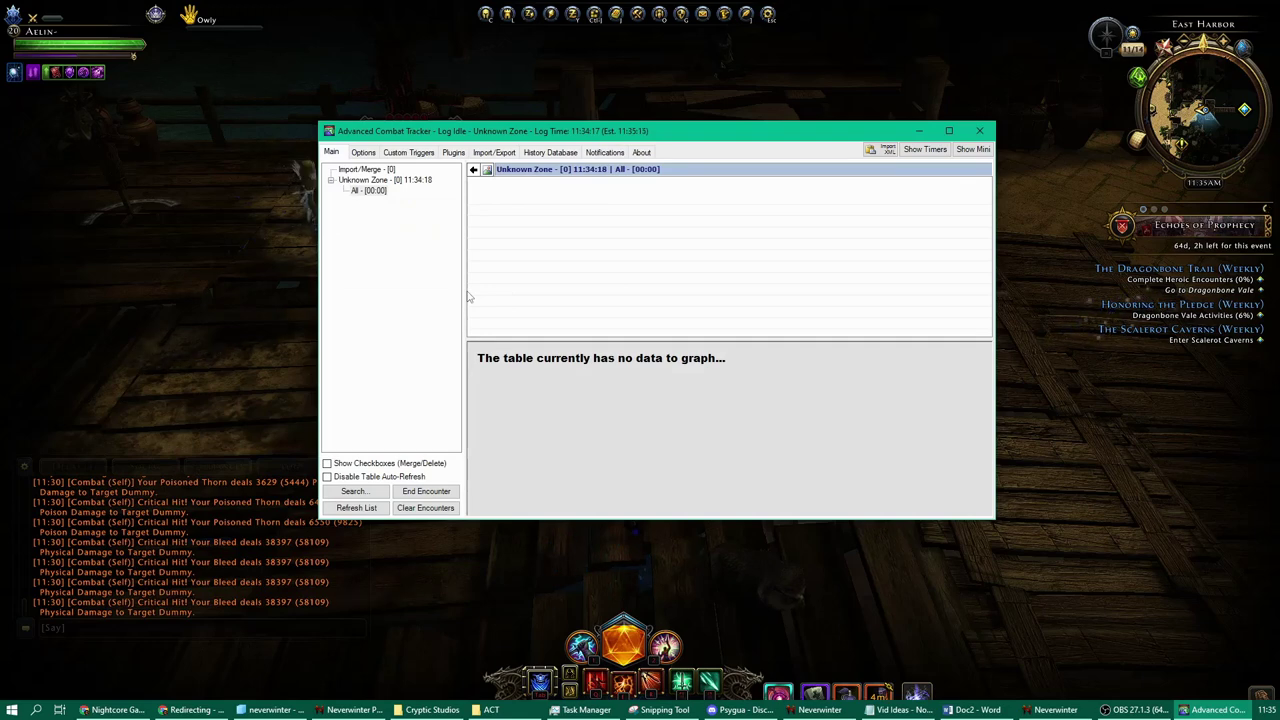
- Switch to the Neverwinter game and turn on combat logging with the chat command /CombatLog 1
left_click(197, 311)
key("alt")
key("alt")
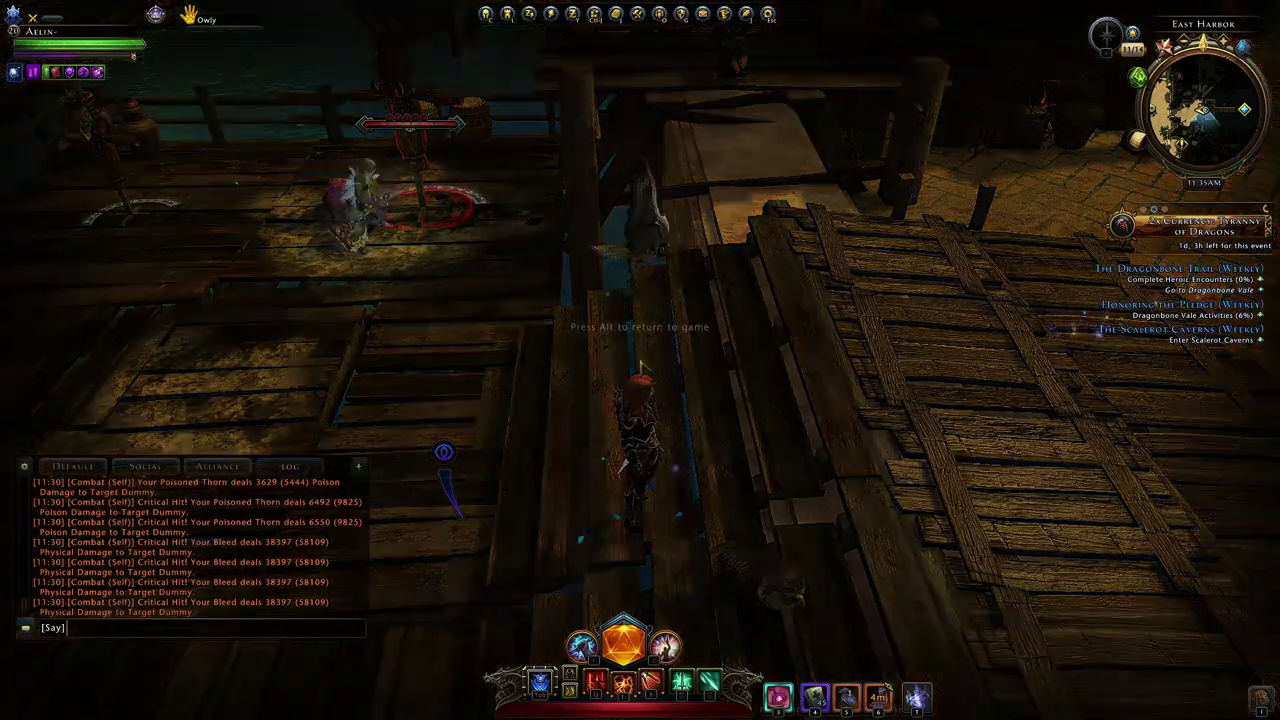
type("/com")
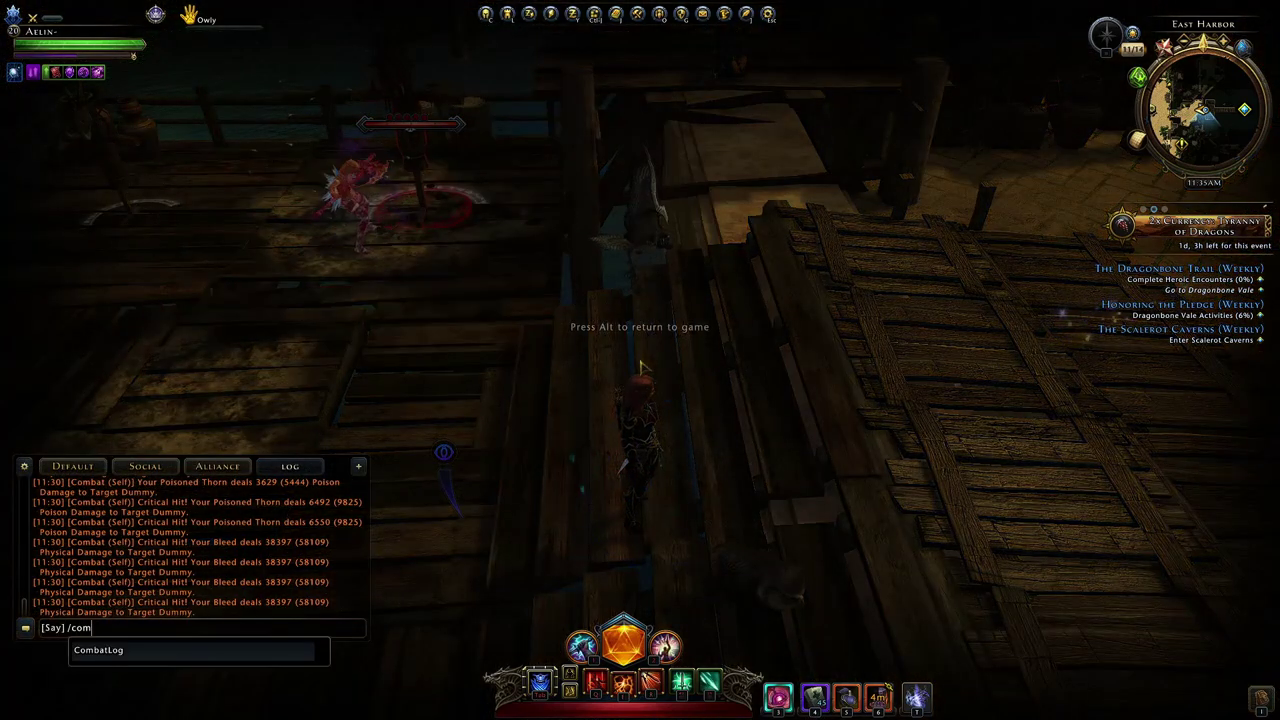
left_click(318, 648)
type("1")
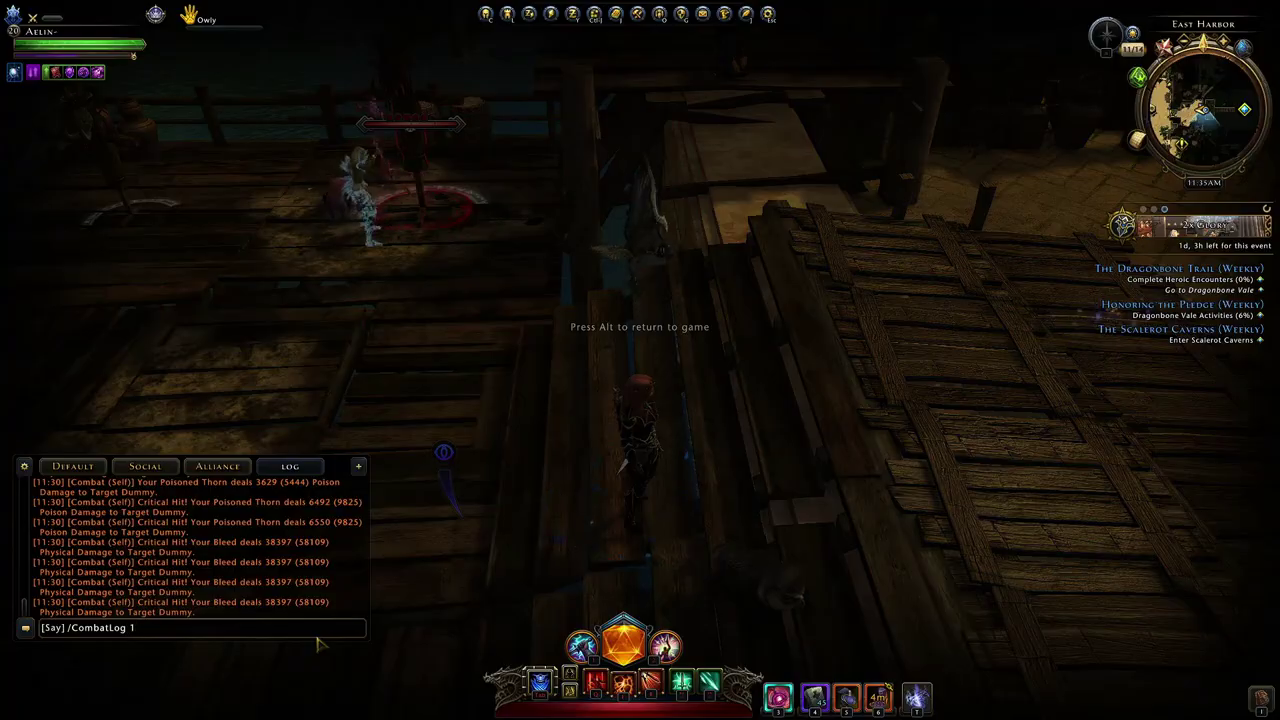
key("Return")
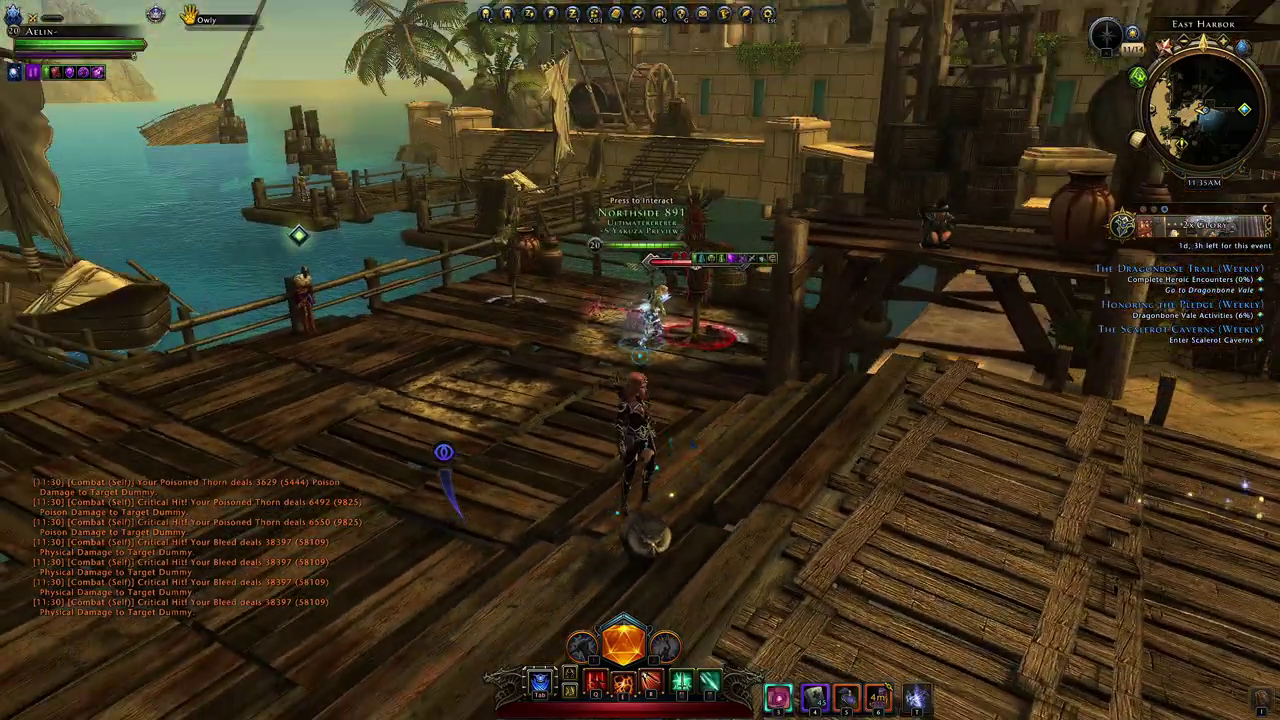
- Attack the Target Dummy on the dock to generate combat log entries, and move the character away onto the wooden walkway
key("w")
left_click(640, 356)
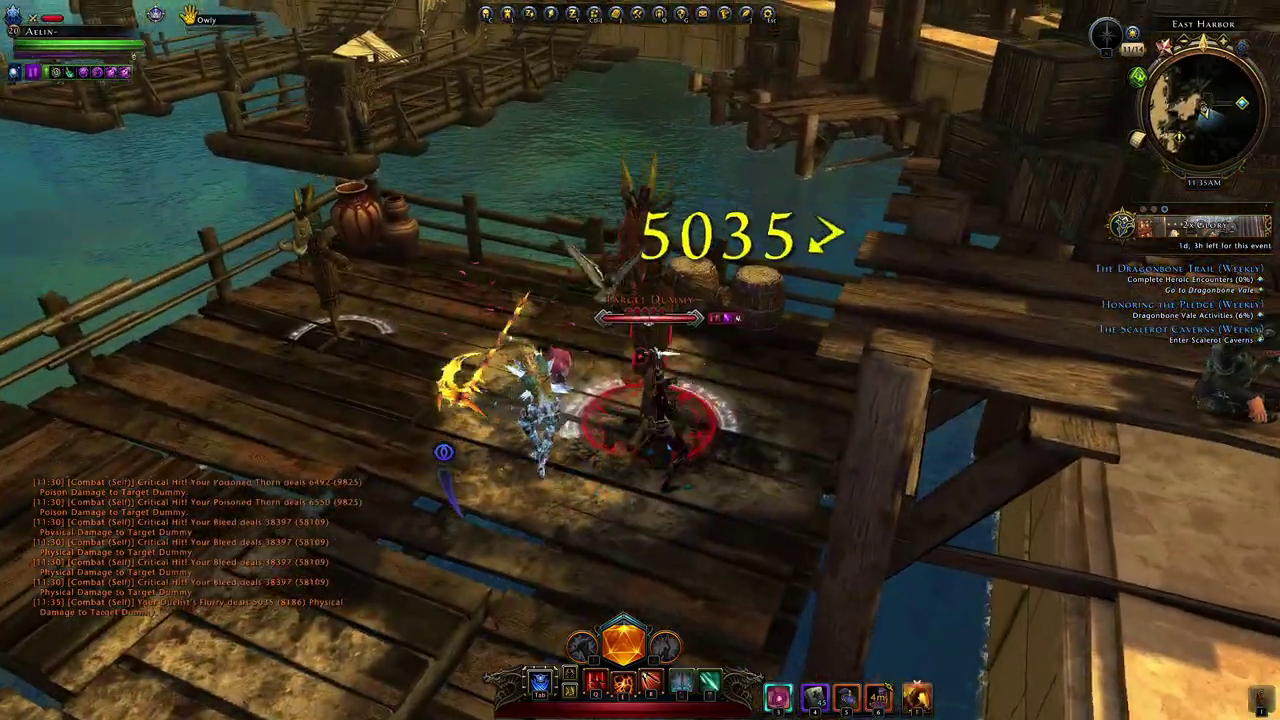
key("s")
key("a")
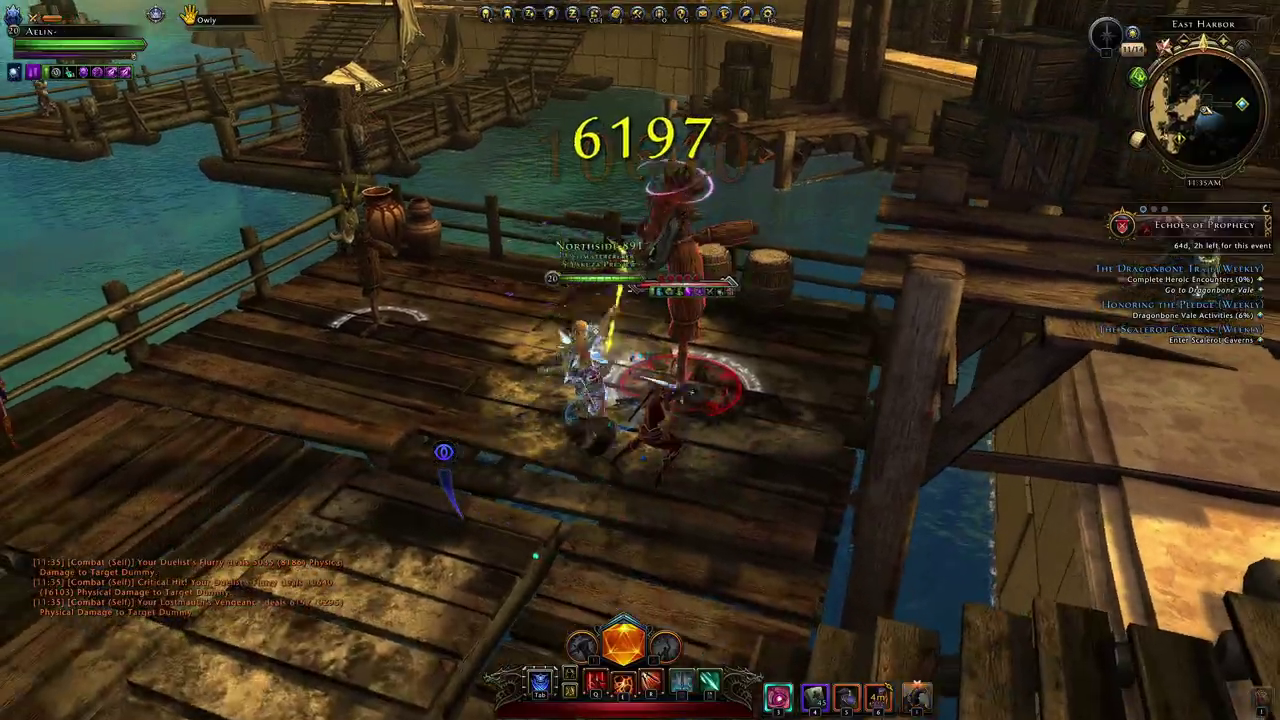
key("s")
key("d")
key("Return")
key("Return")
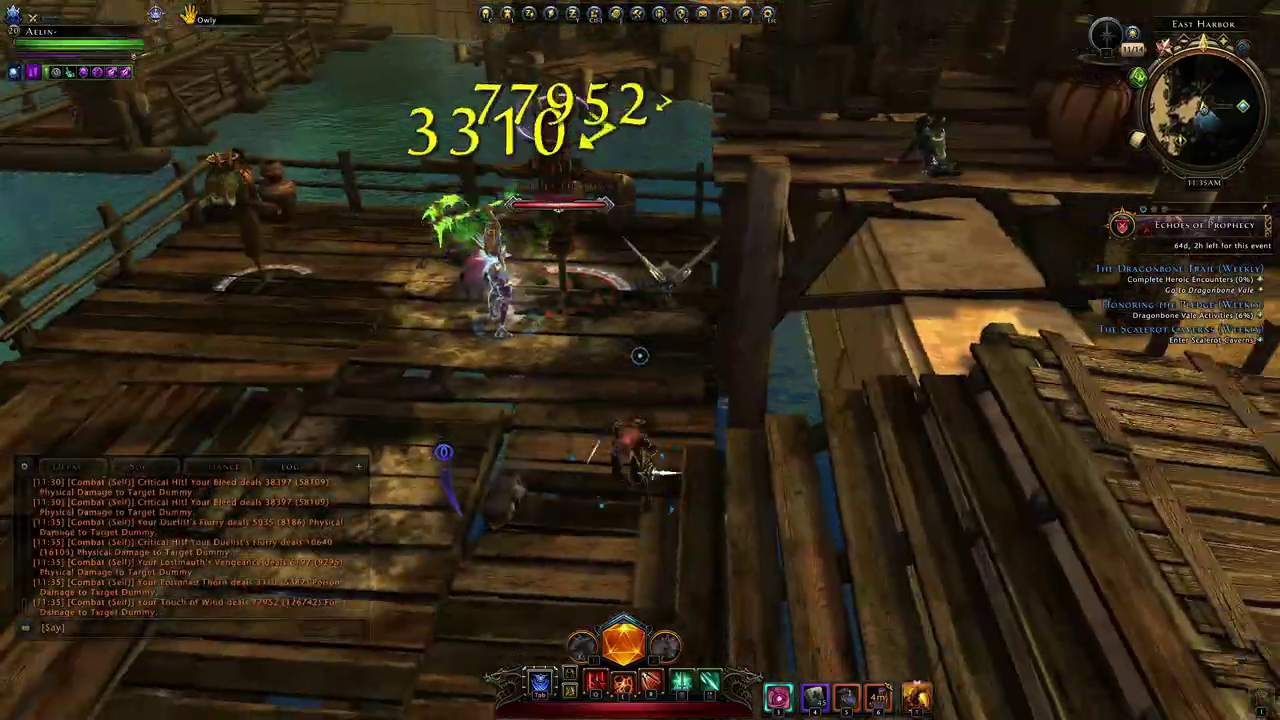
key("w")
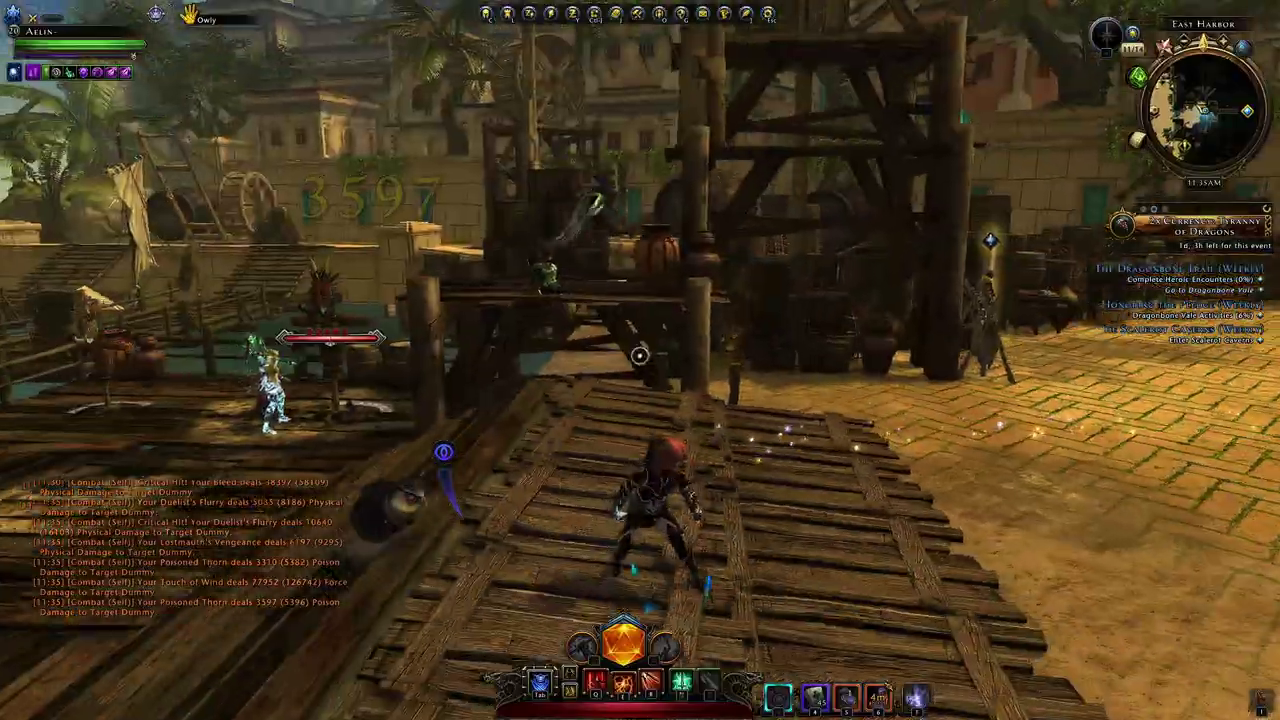
key("d")
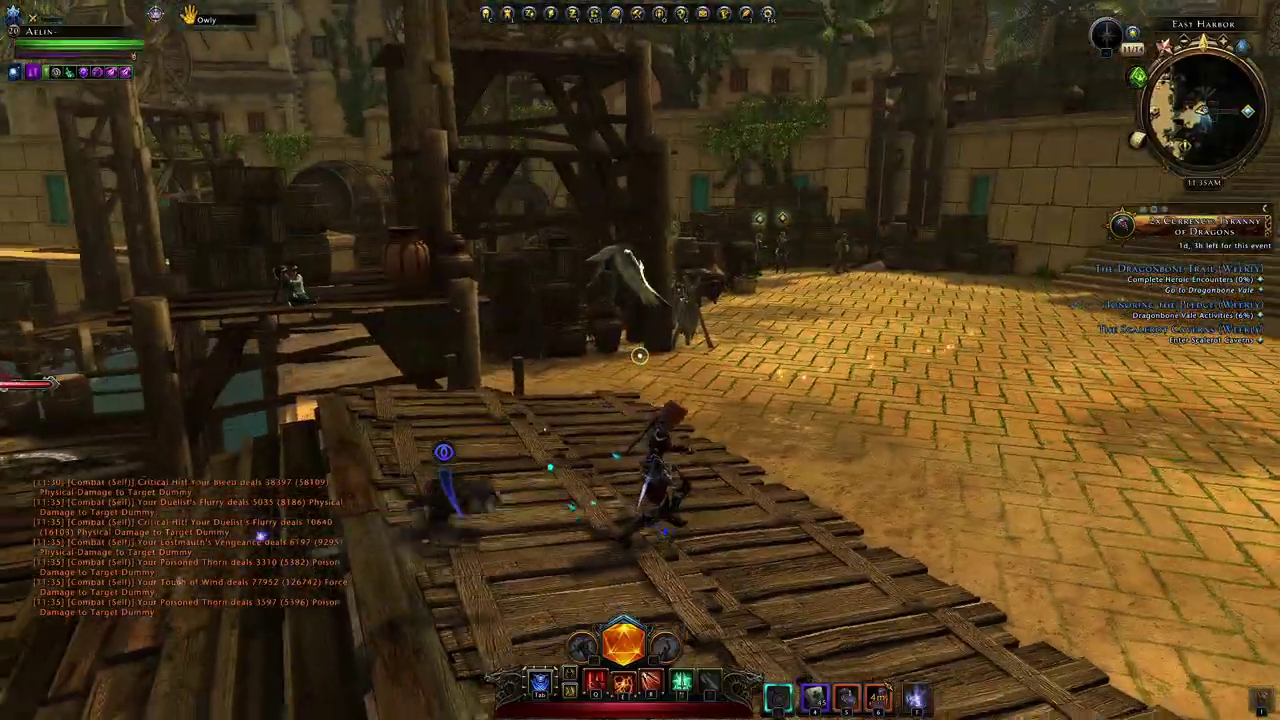
- Switch from the game to Advanced Combat Tracker, glance at its options and return to the main encounter view
key("d")
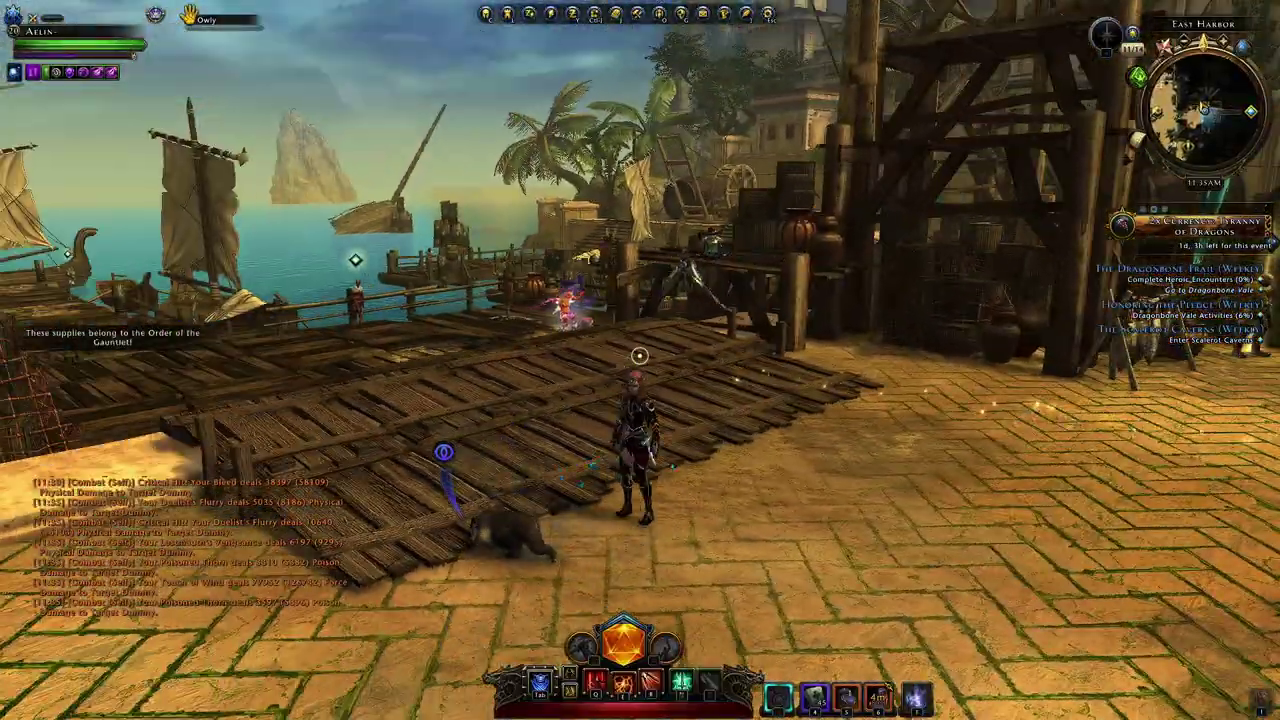
key("alt")
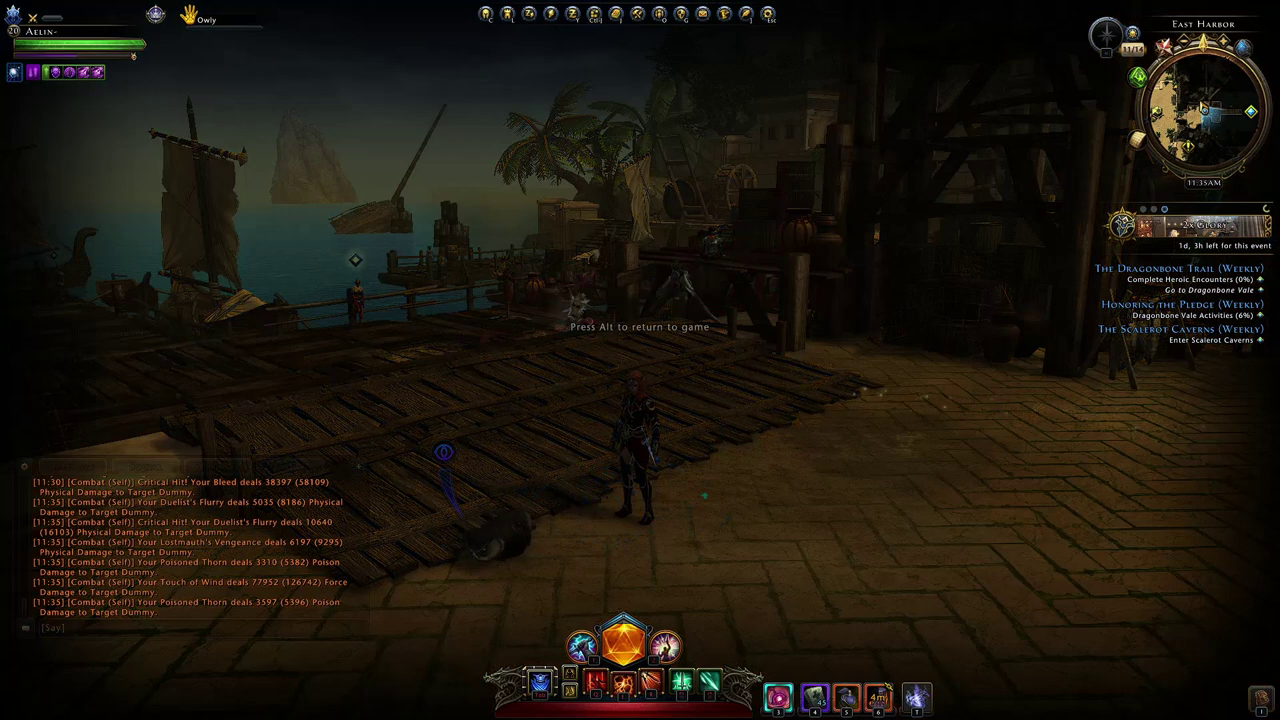
key("alt+Tab")
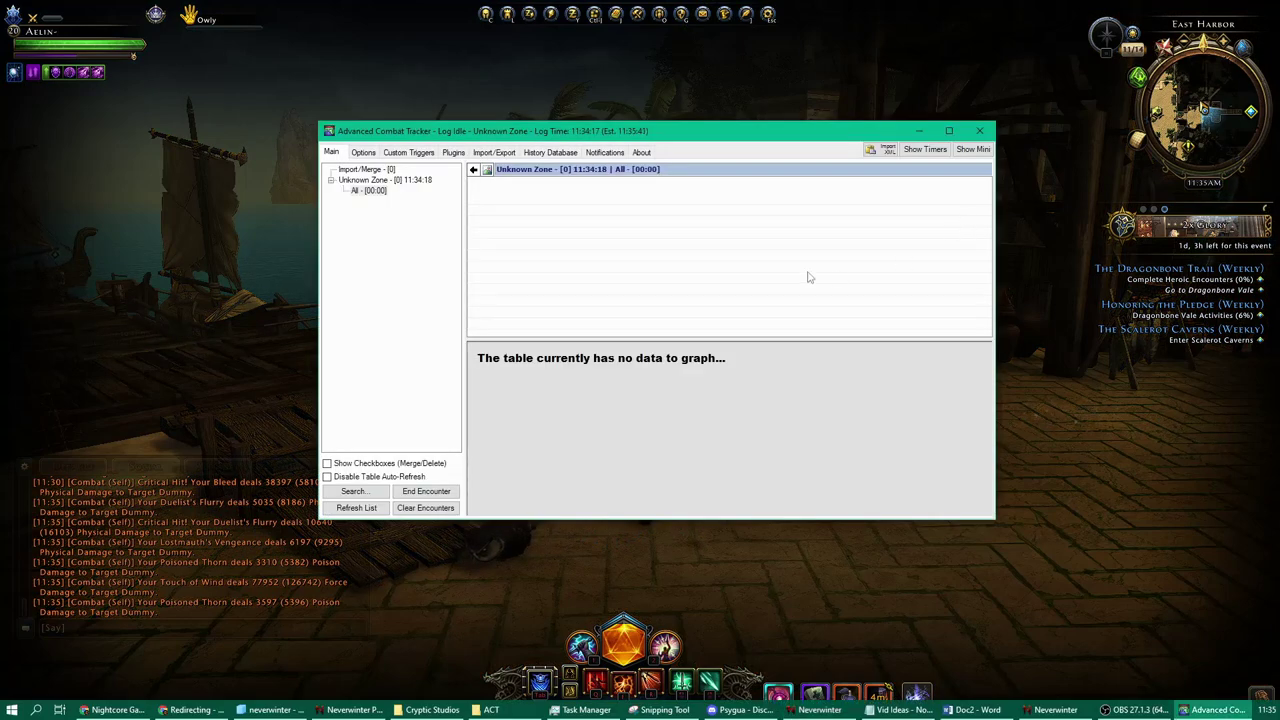
left_click(363, 152)
left_click_drag(466, 136, 575, 141)
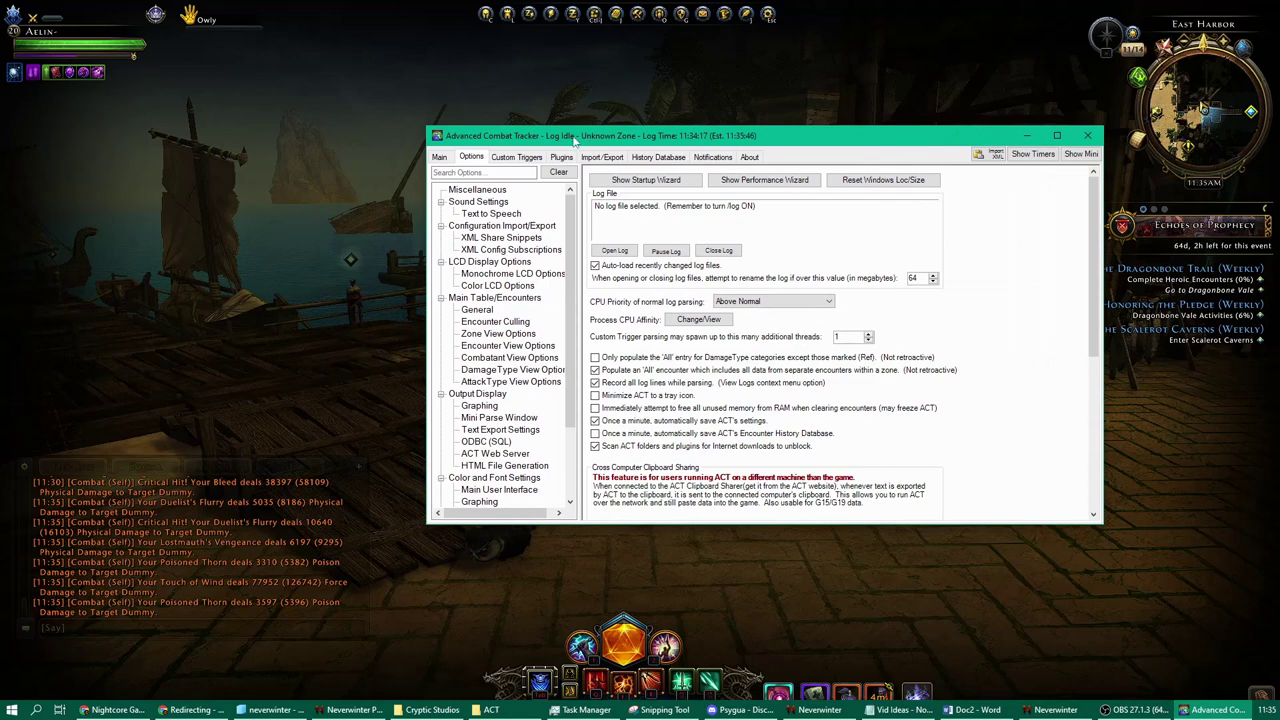
left_click(438, 159)
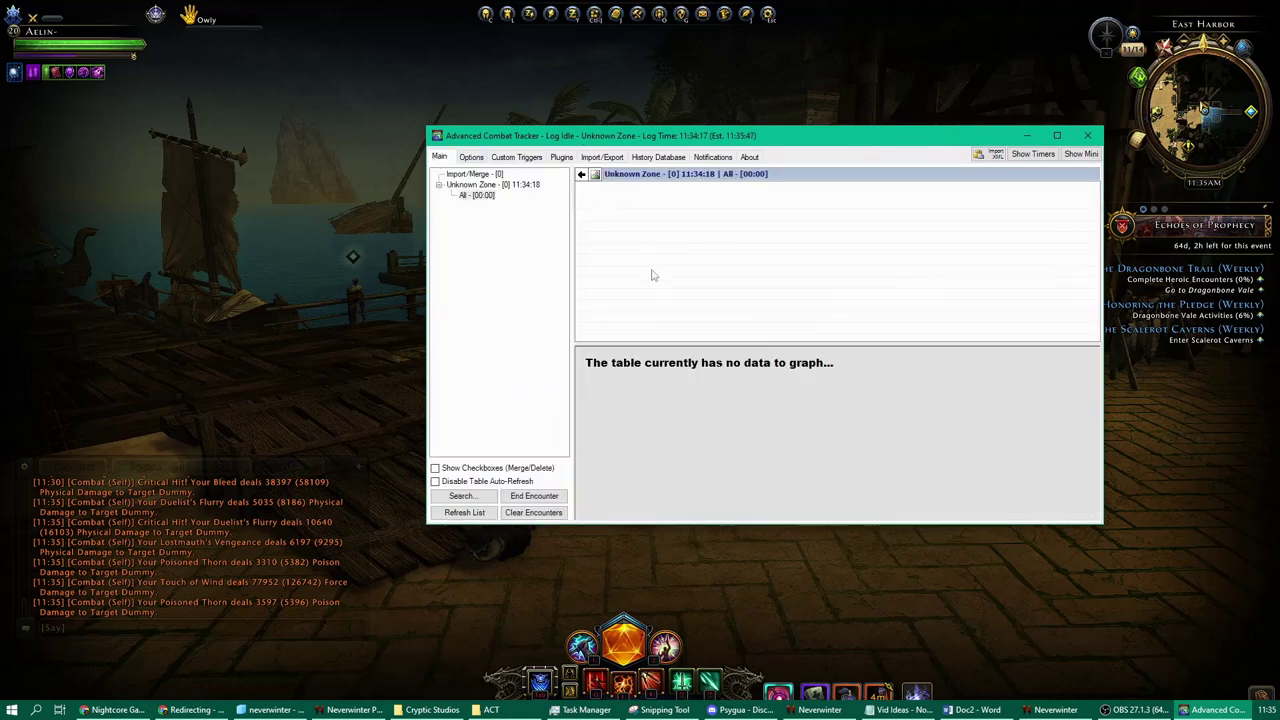
- Open the log file import settings and start selecting a game log file, keeping the range from beginning to end of file
left_click(605, 158)
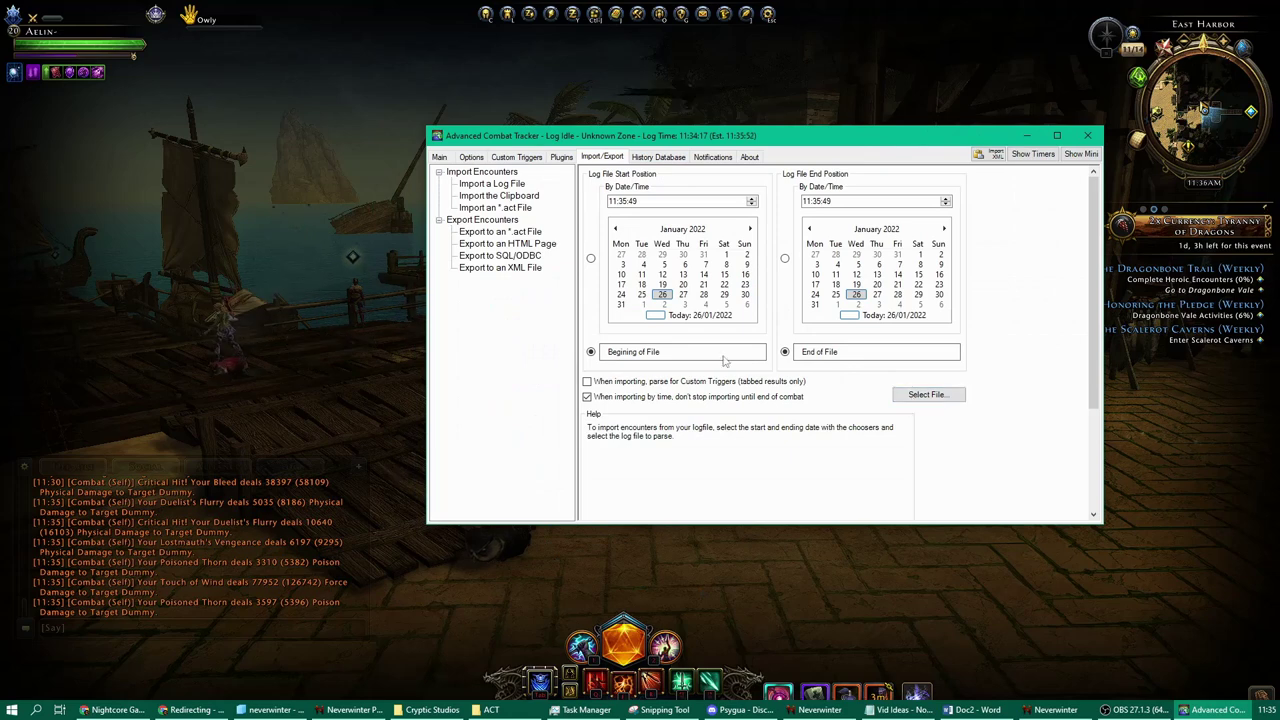
left_click(921, 396)
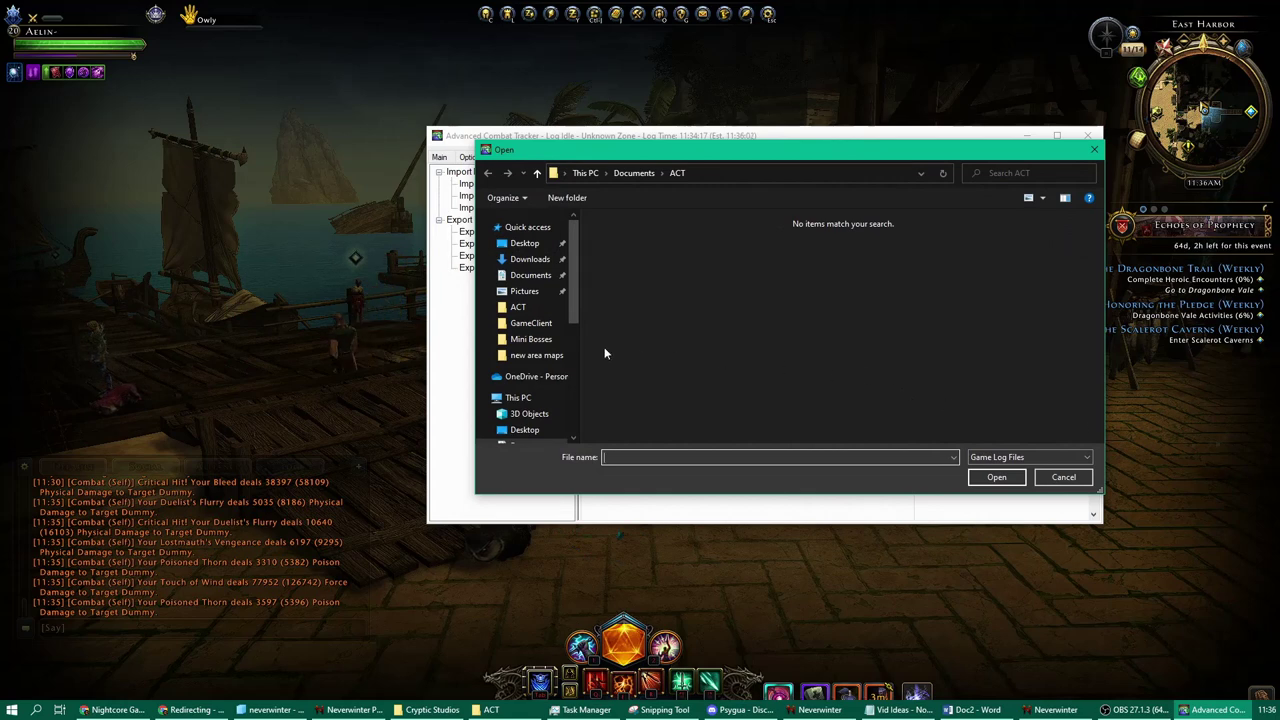
scroll(555, 366, "down", 2)
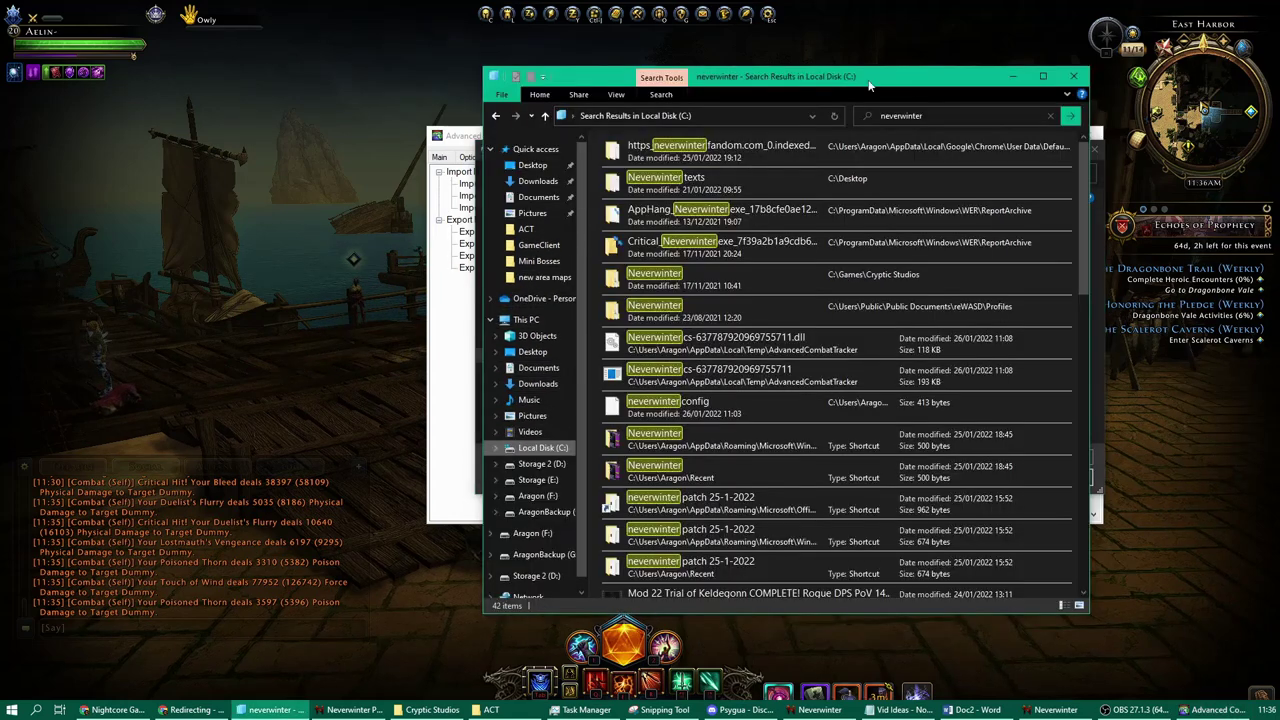
- In File Explorer, clear the neverwinter search and open the Neverwinter folder found in C:\Games\Cryptic Studios
left_click(960, 115)
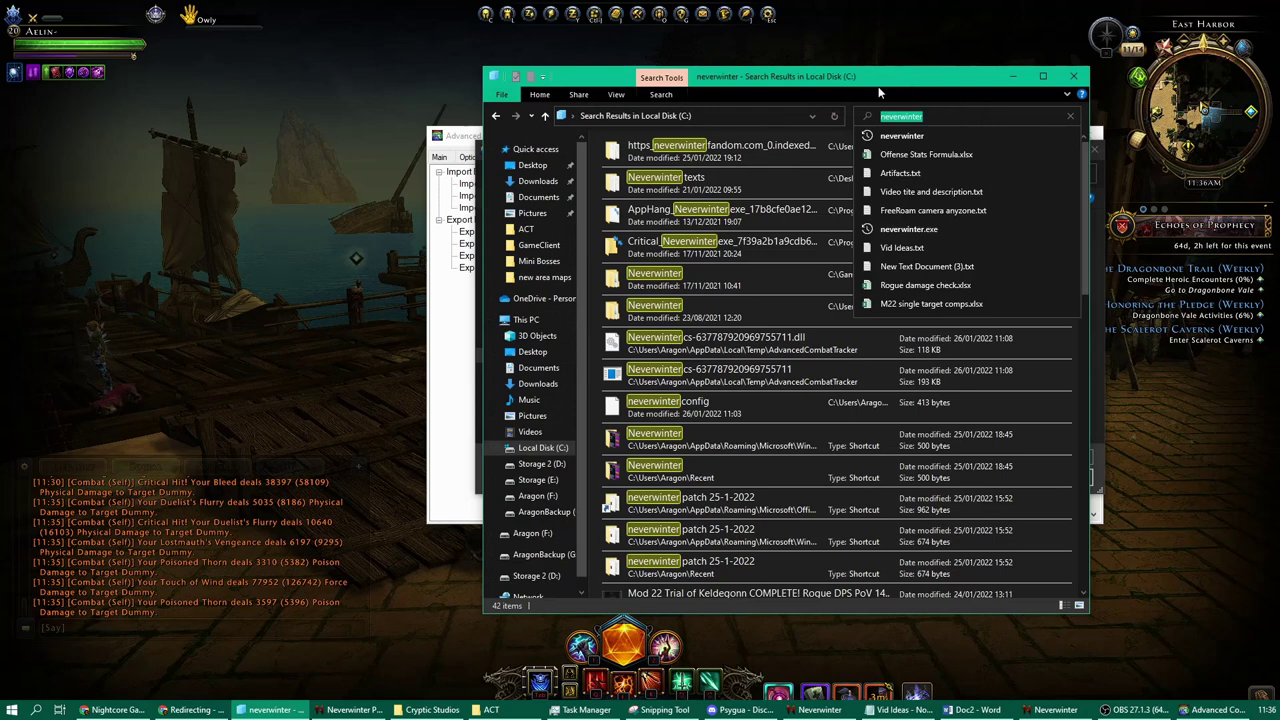
left_click(1073, 115)
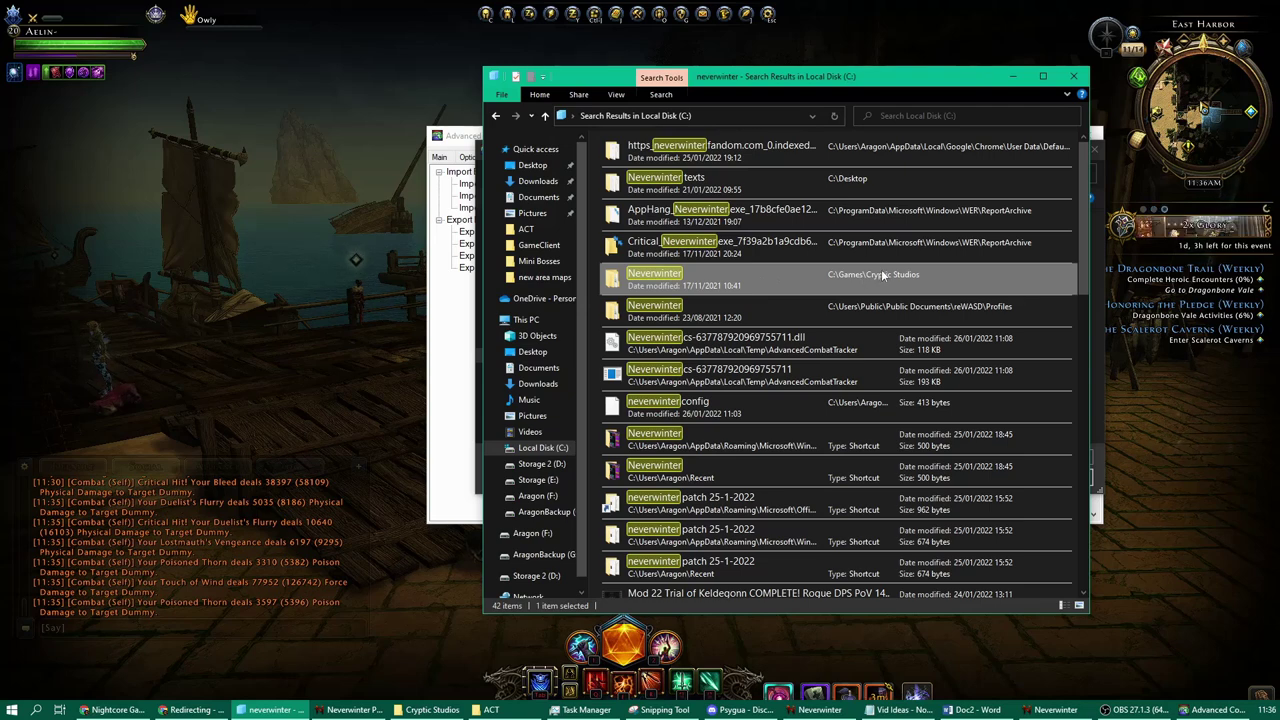
double_click(757, 287)
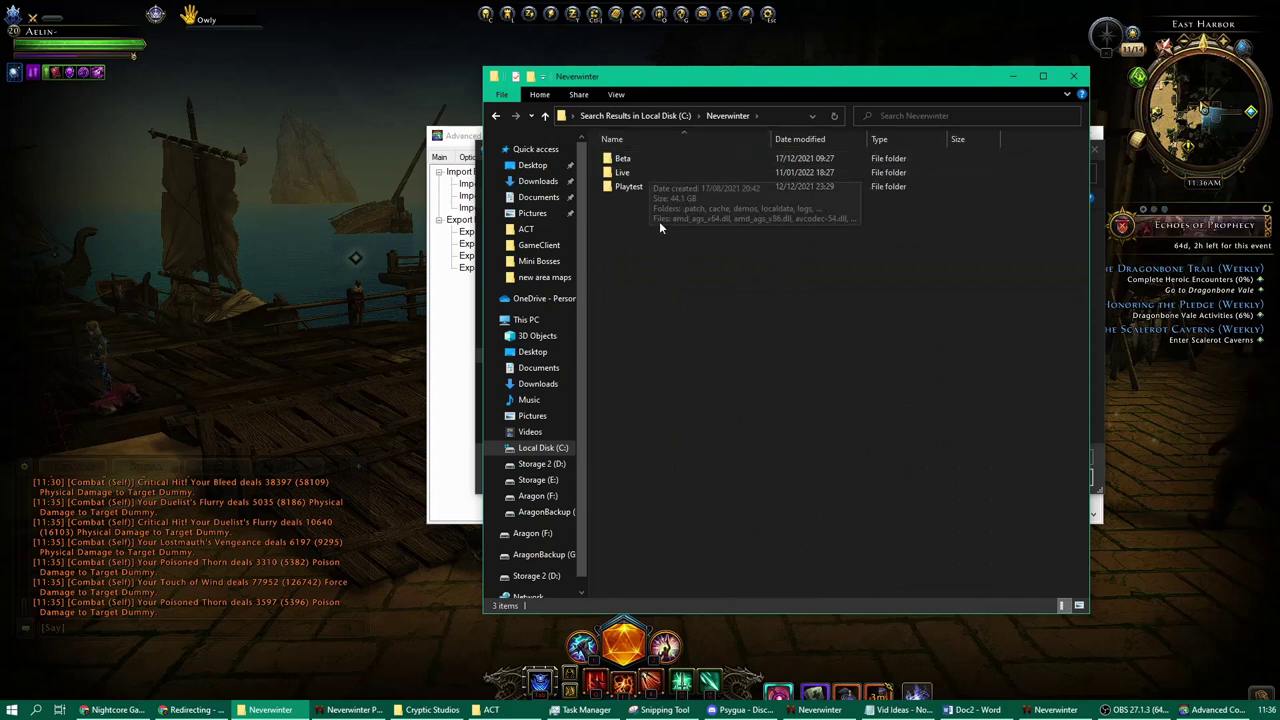
- Browse from This PC to the Cryptic Studios folder inside Games on Local Disk (C:)
left_click(526, 319)
double_click(694, 338)
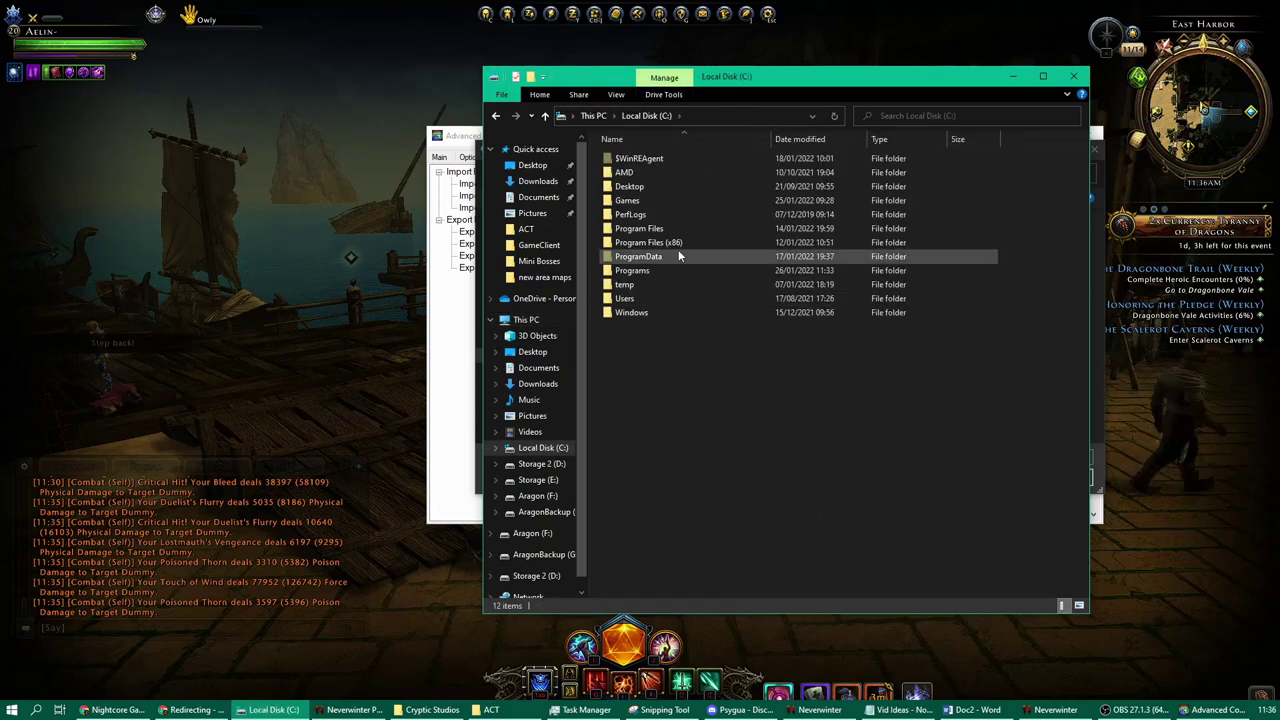
double_click(643, 201)
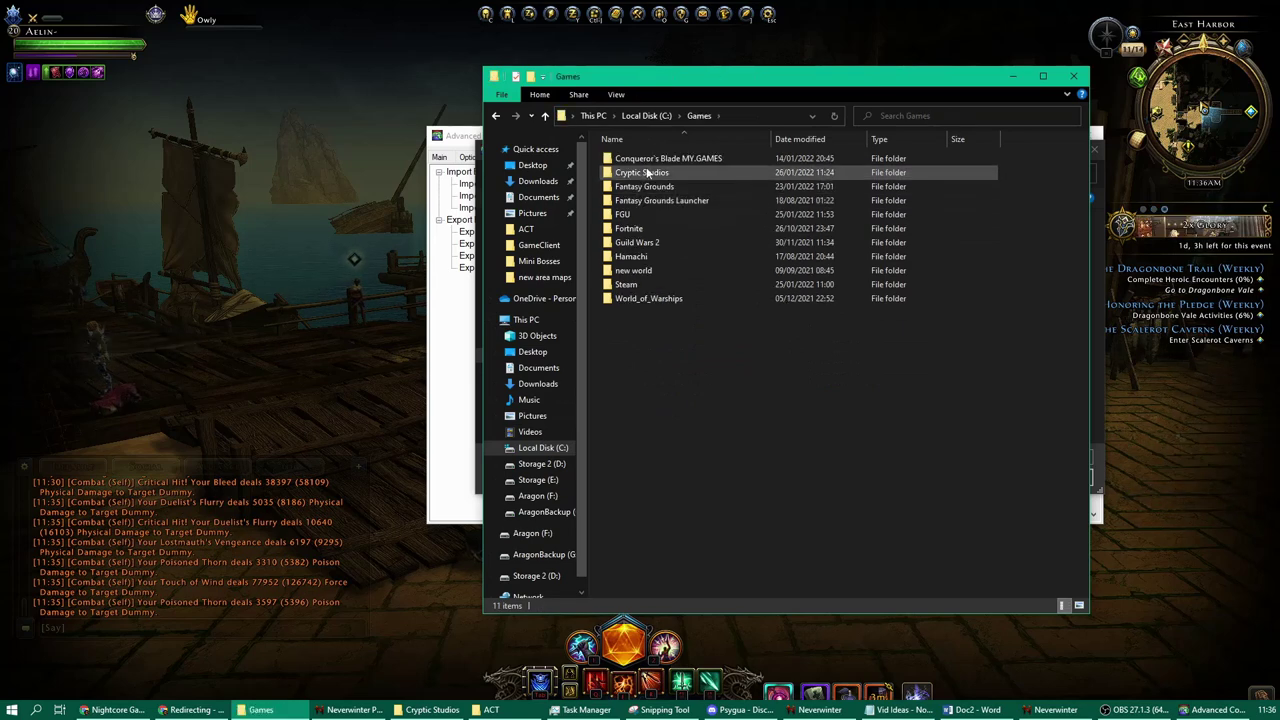
double_click(645, 172)
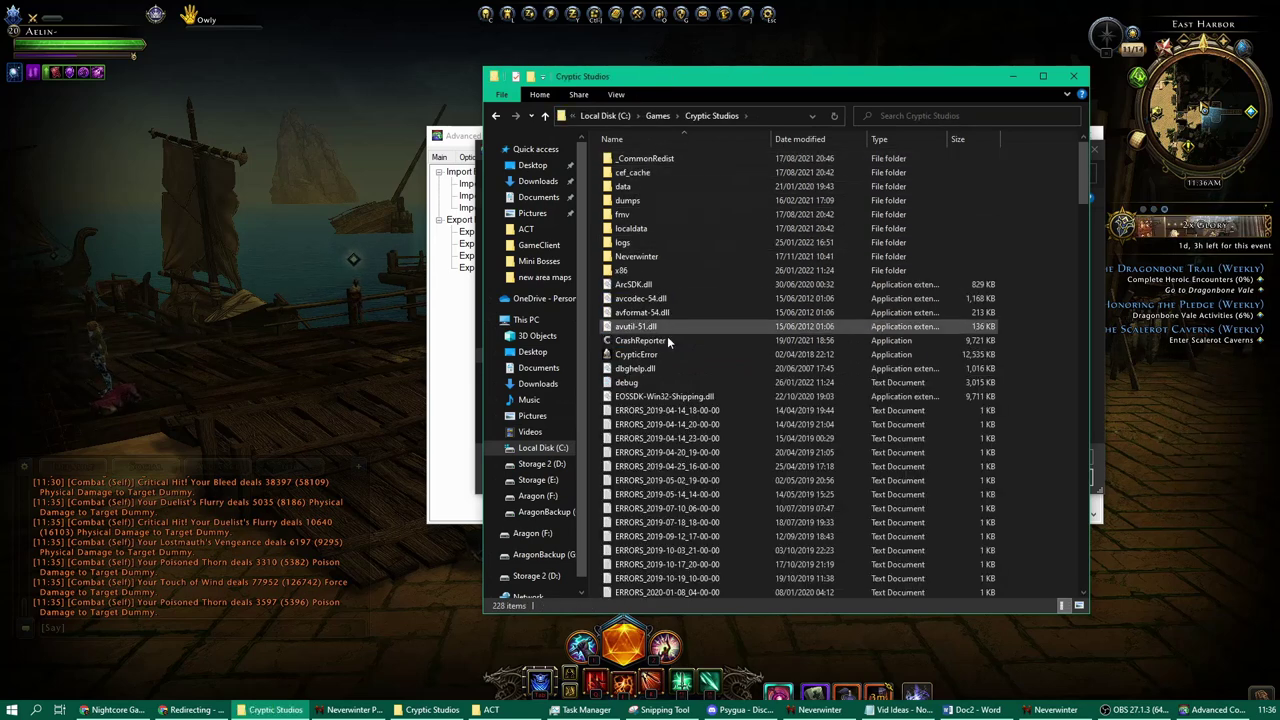
- Look through the Cryptic Studios folder, check the Steam folder within Games, and return to Cryptic Studios
scroll(686, 462, "down", 5)
scroll(686, 462, "up", 5)
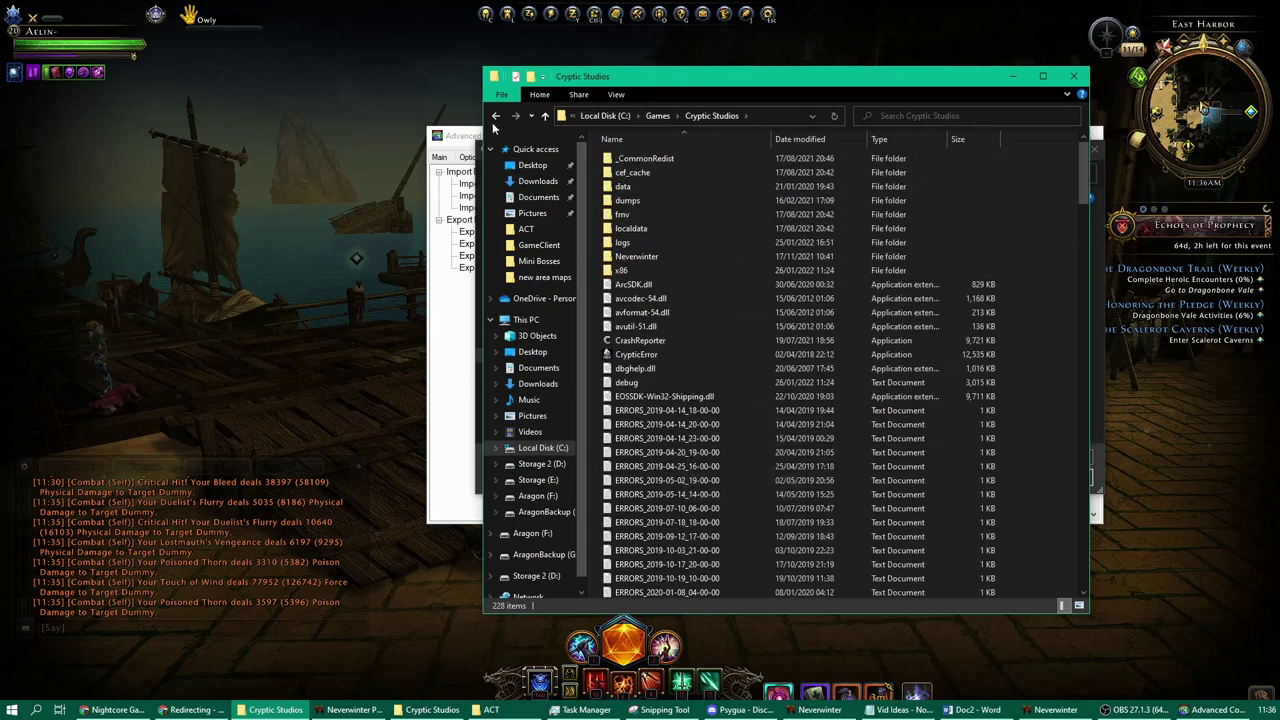
left_click(496, 116)
left_click(627, 285)
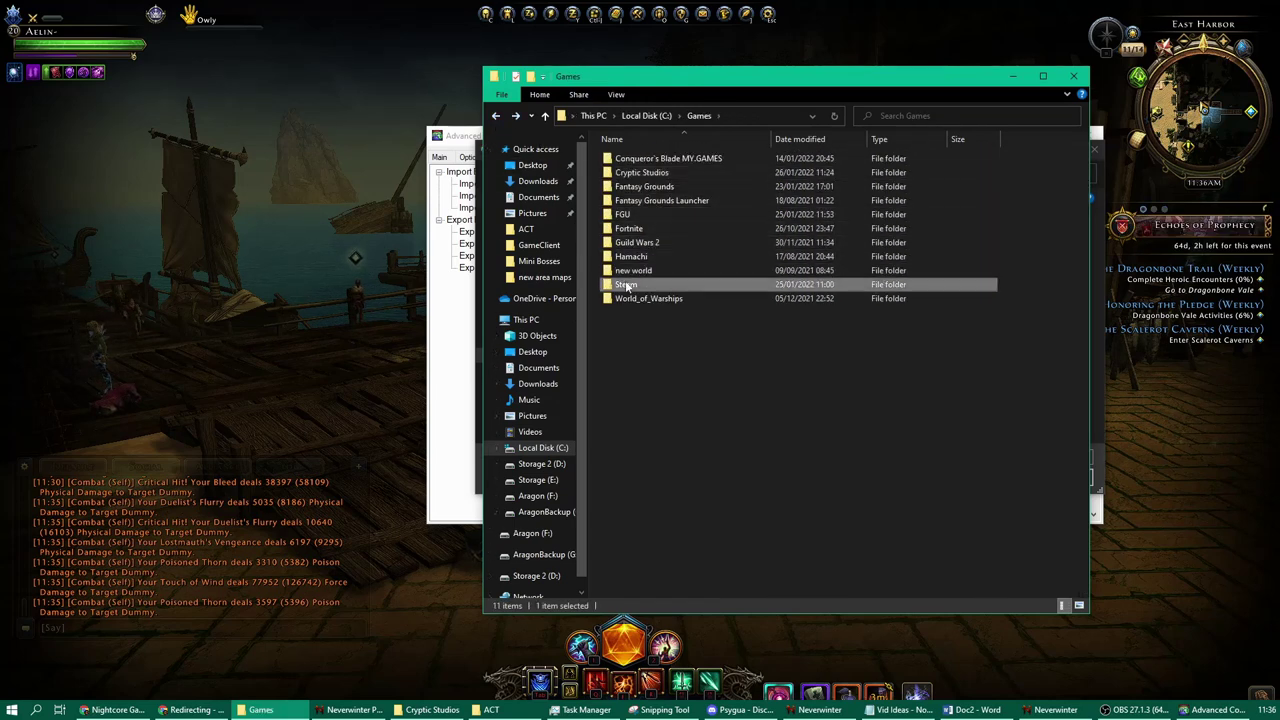
double_click(627, 285)
left_click(496, 116)
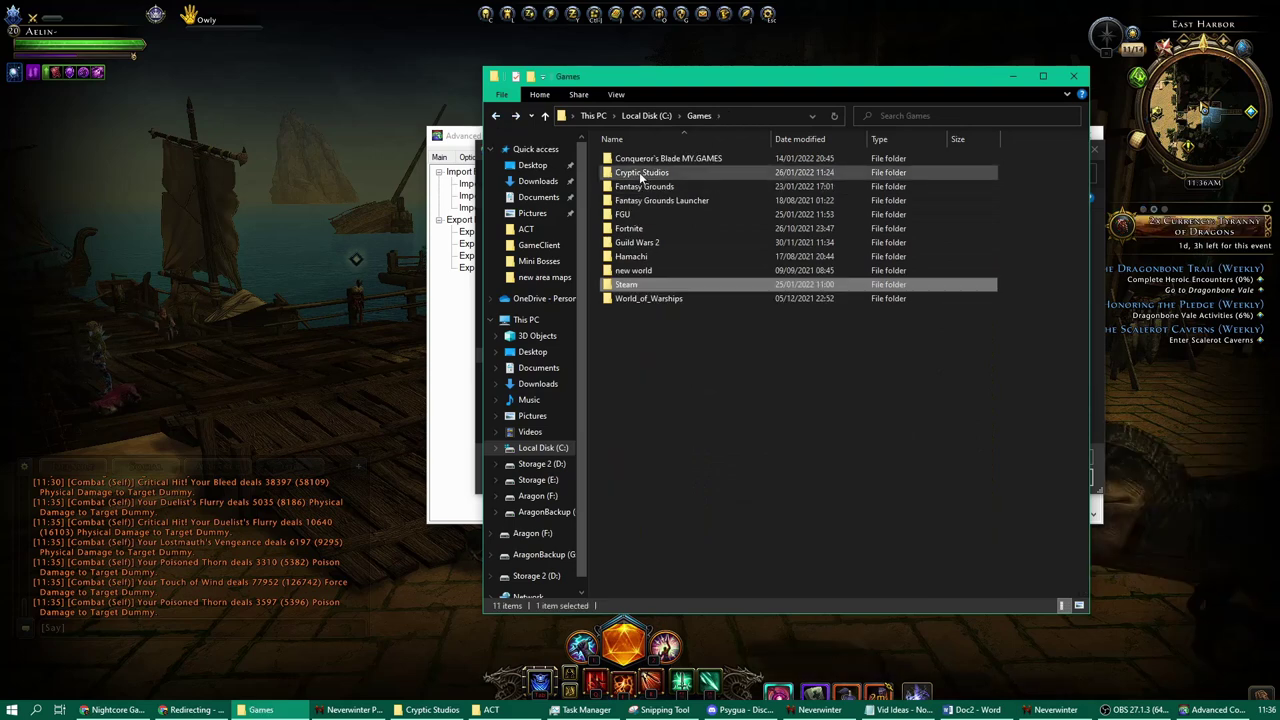
double_click(656, 174)
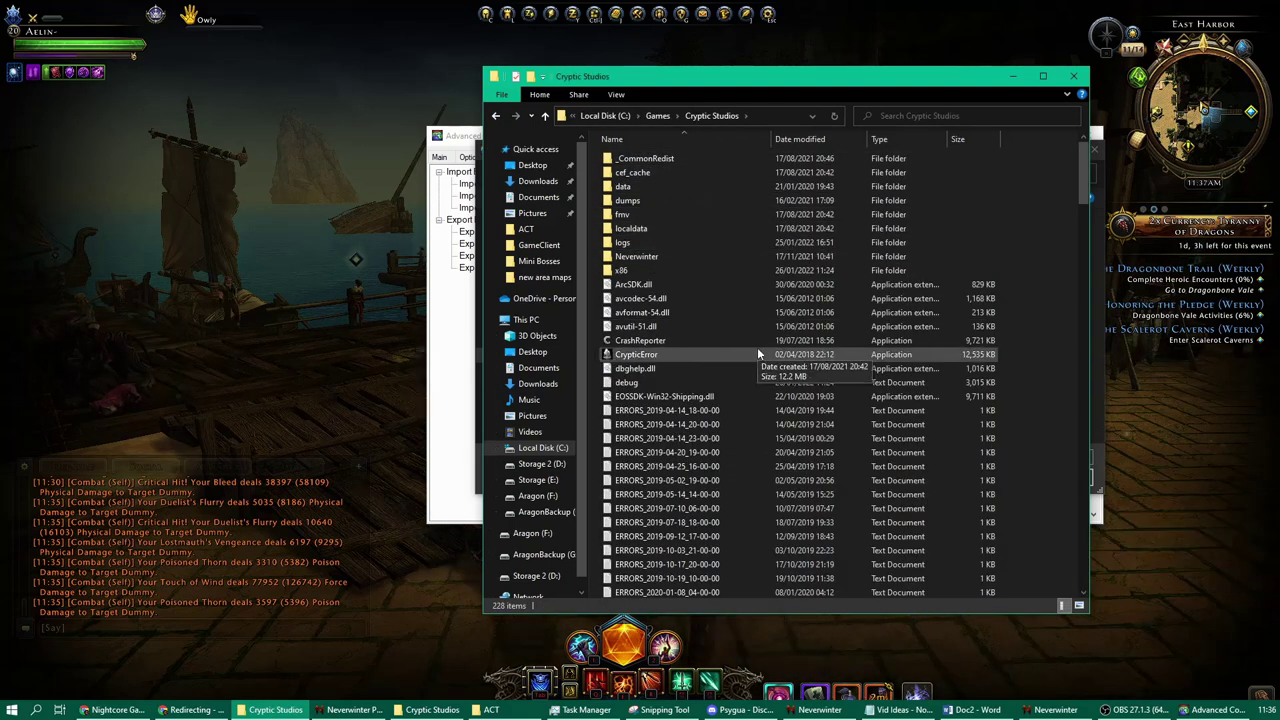
- Open the Neverwinter folder and point out its Playtest, Live and Beta server folders
double_click(636, 257)
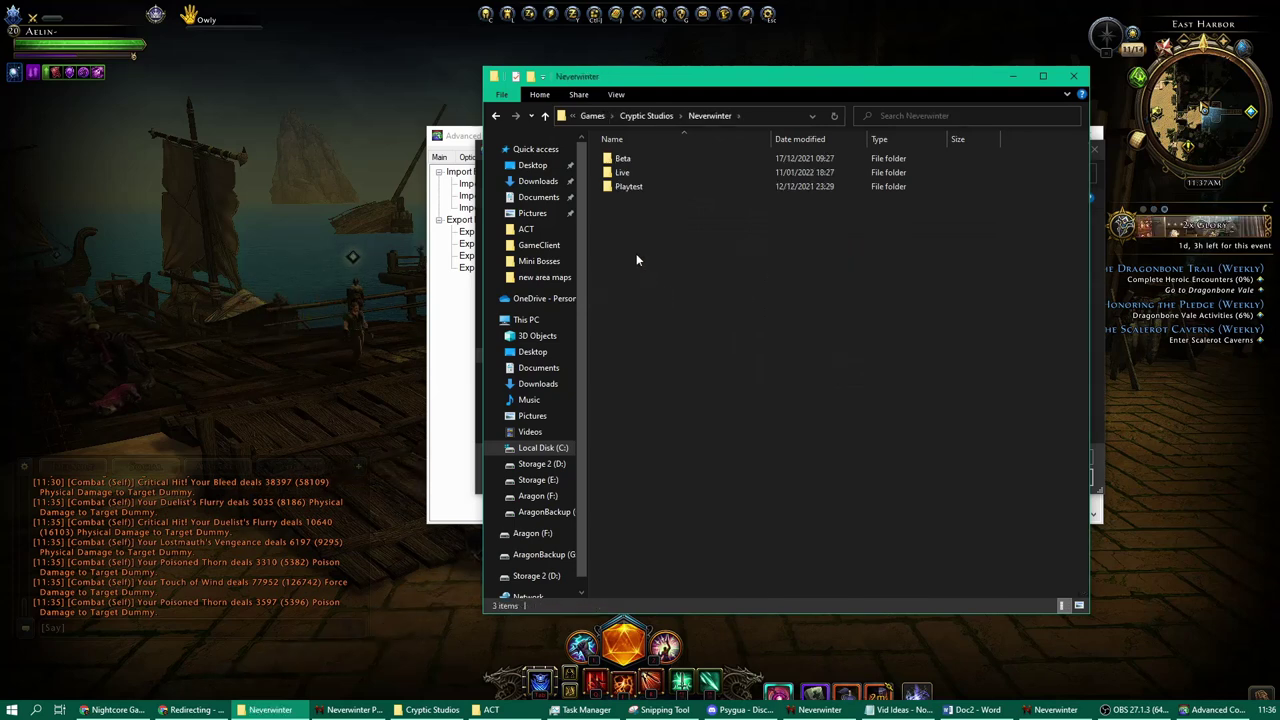
left_click(626, 189)
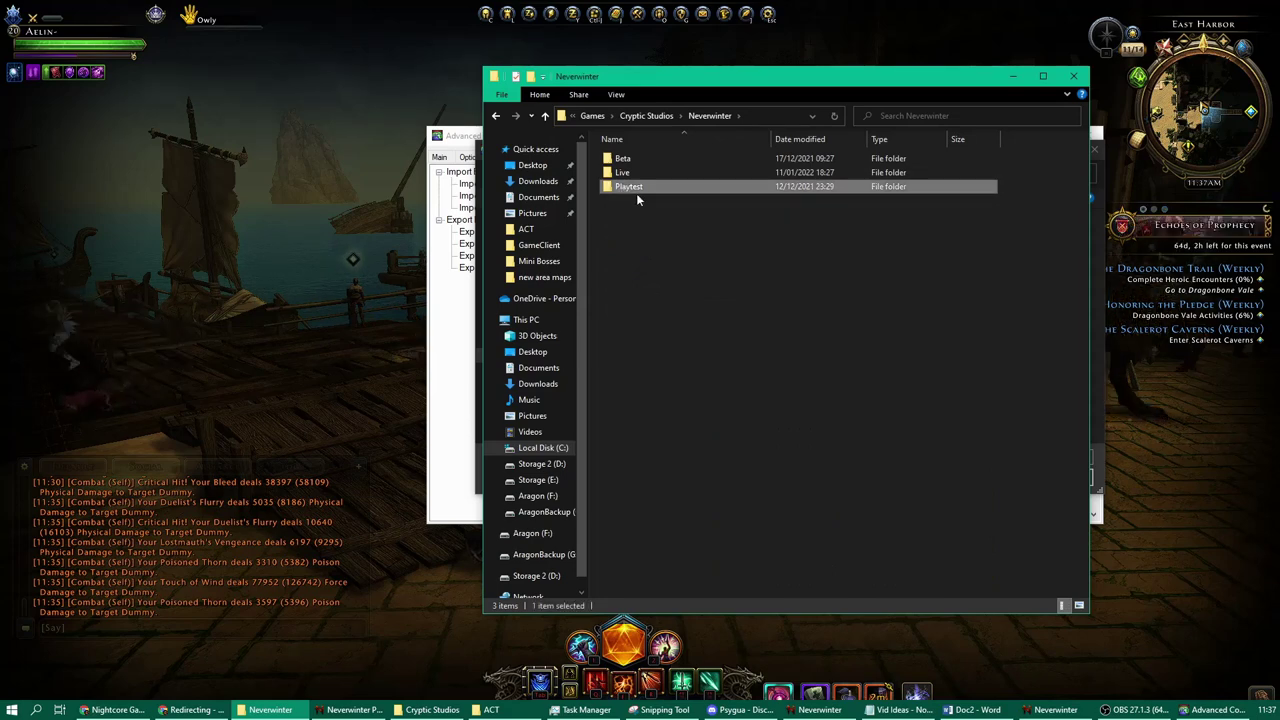
left_click(624, 173)
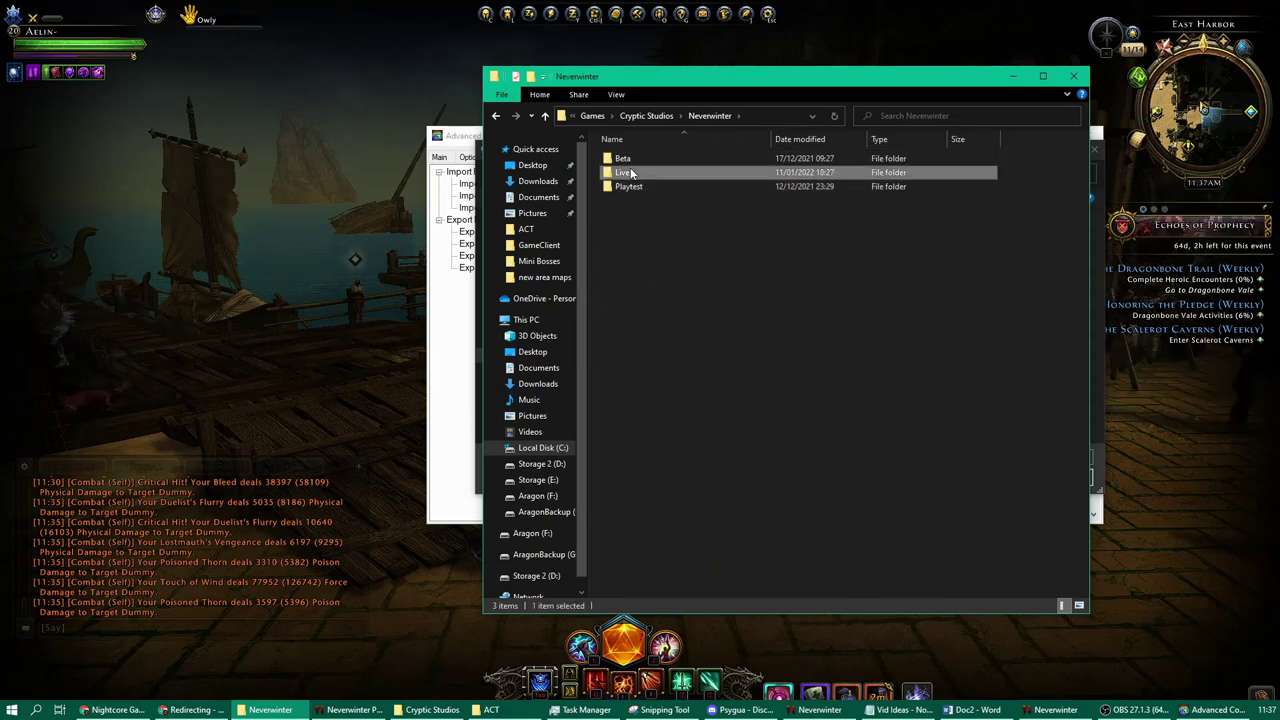
left_click(624, 161)
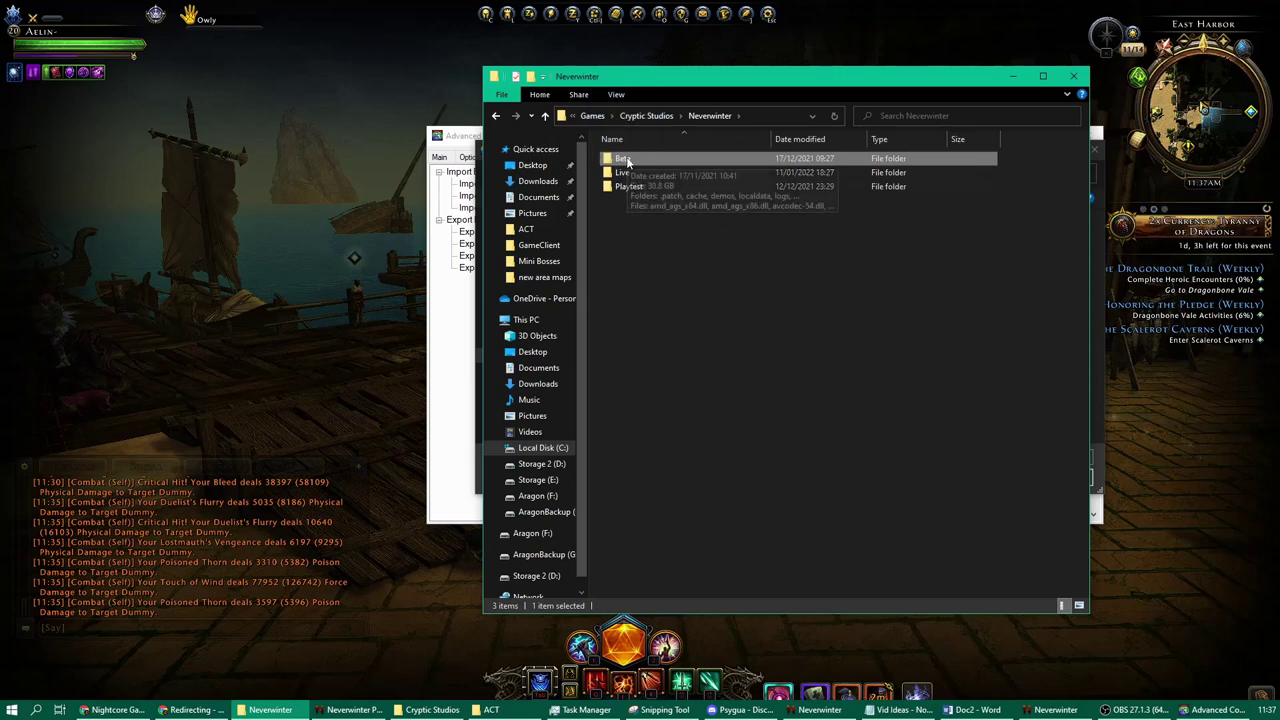
left_click_drag(735, 78, 754, 86)
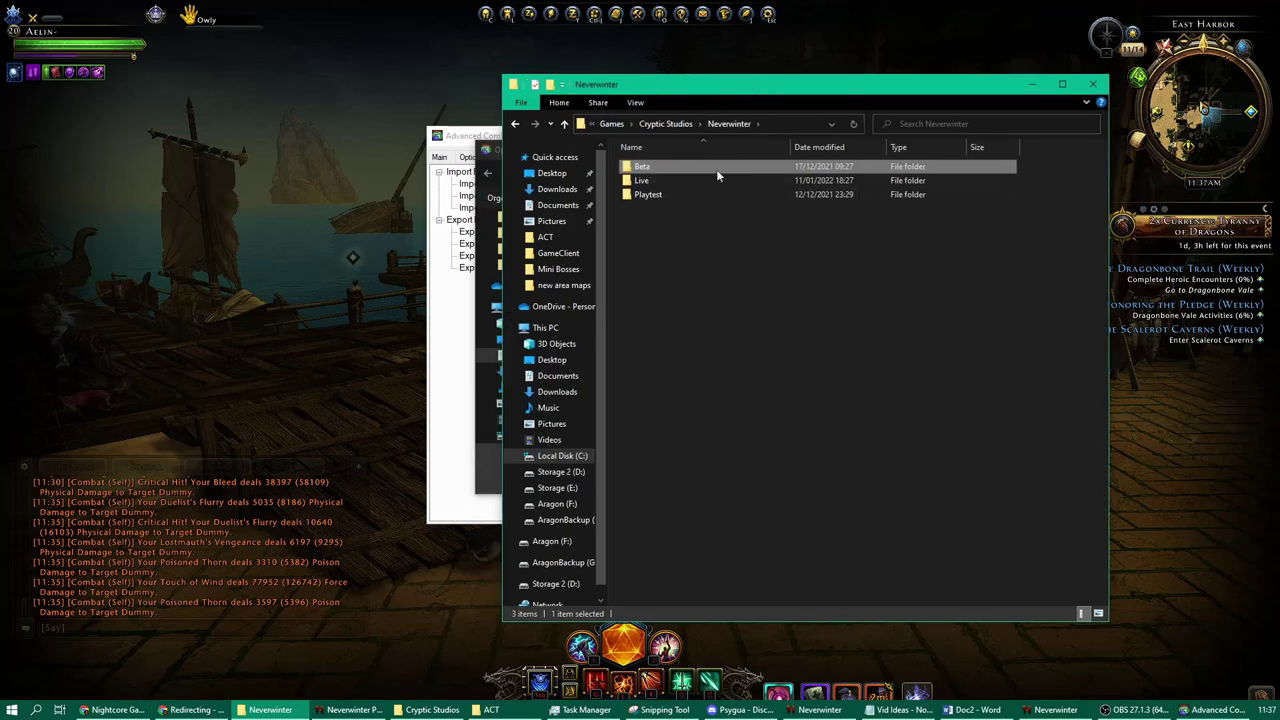
- Open the GameClient folder inside the Playtest server's logs folder
double_click(652, 195)
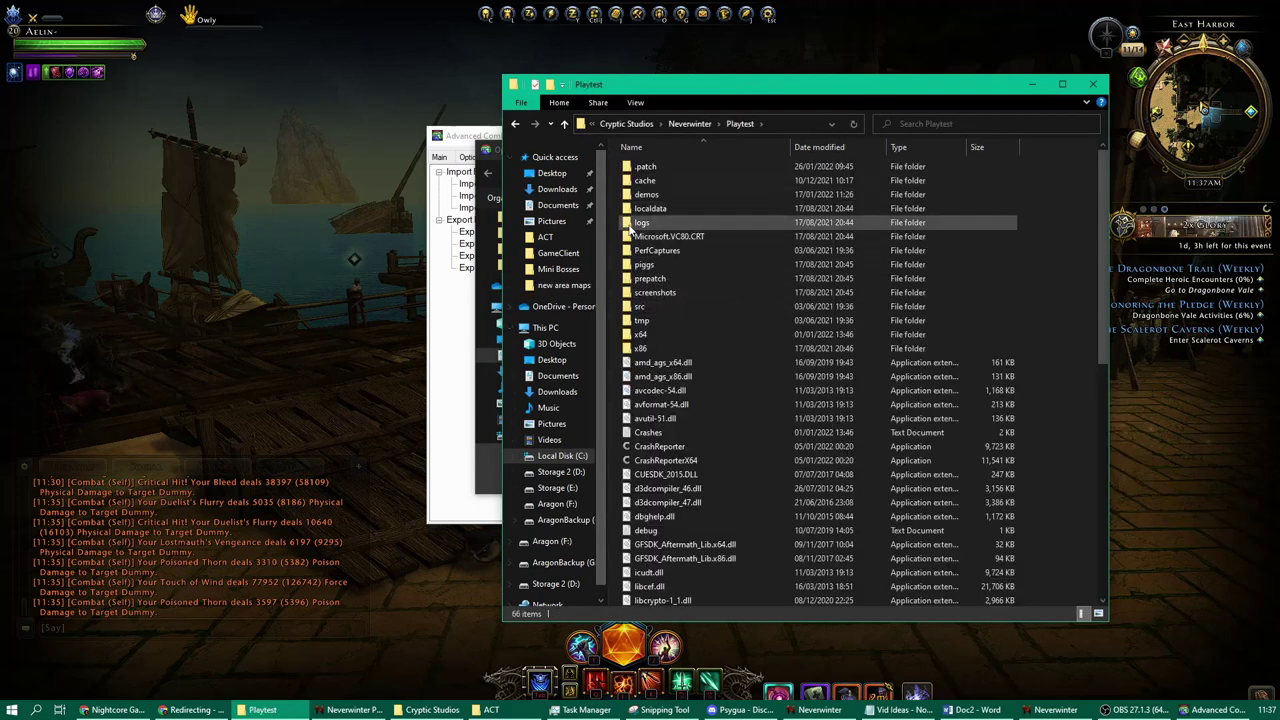
double_click(634, 224)
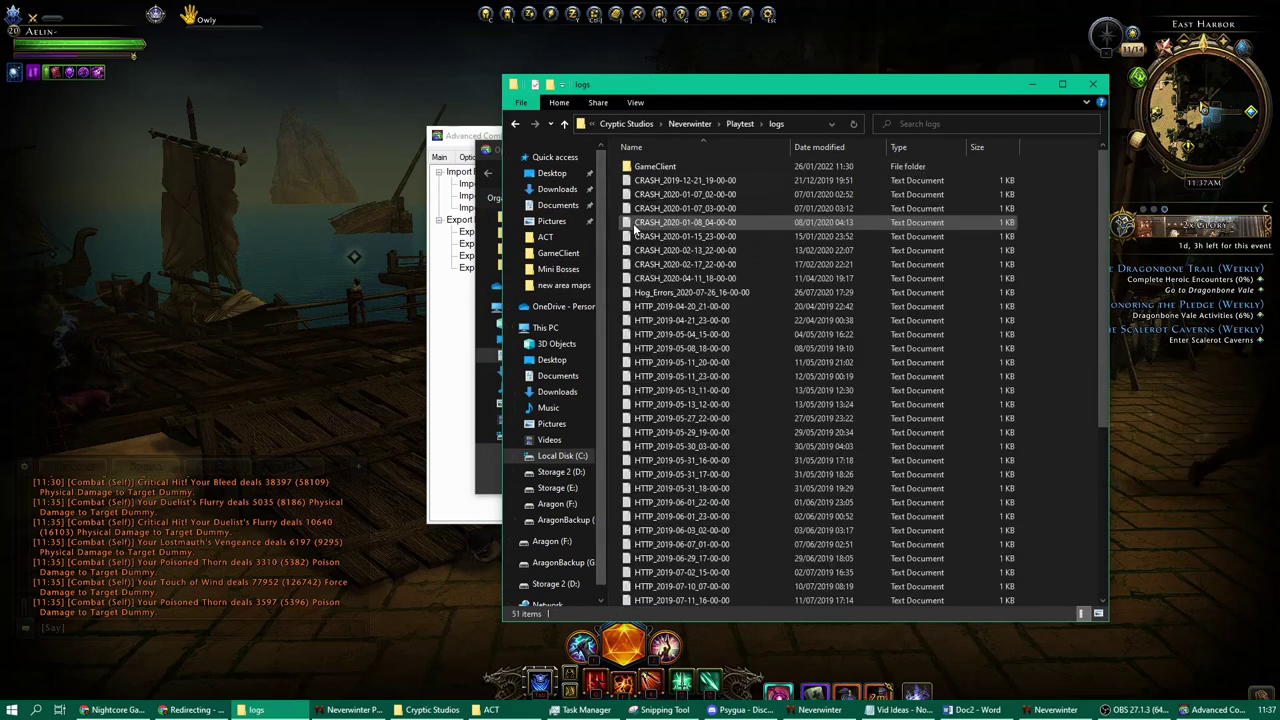
left_click(650, 170)
double_click(650, 170)
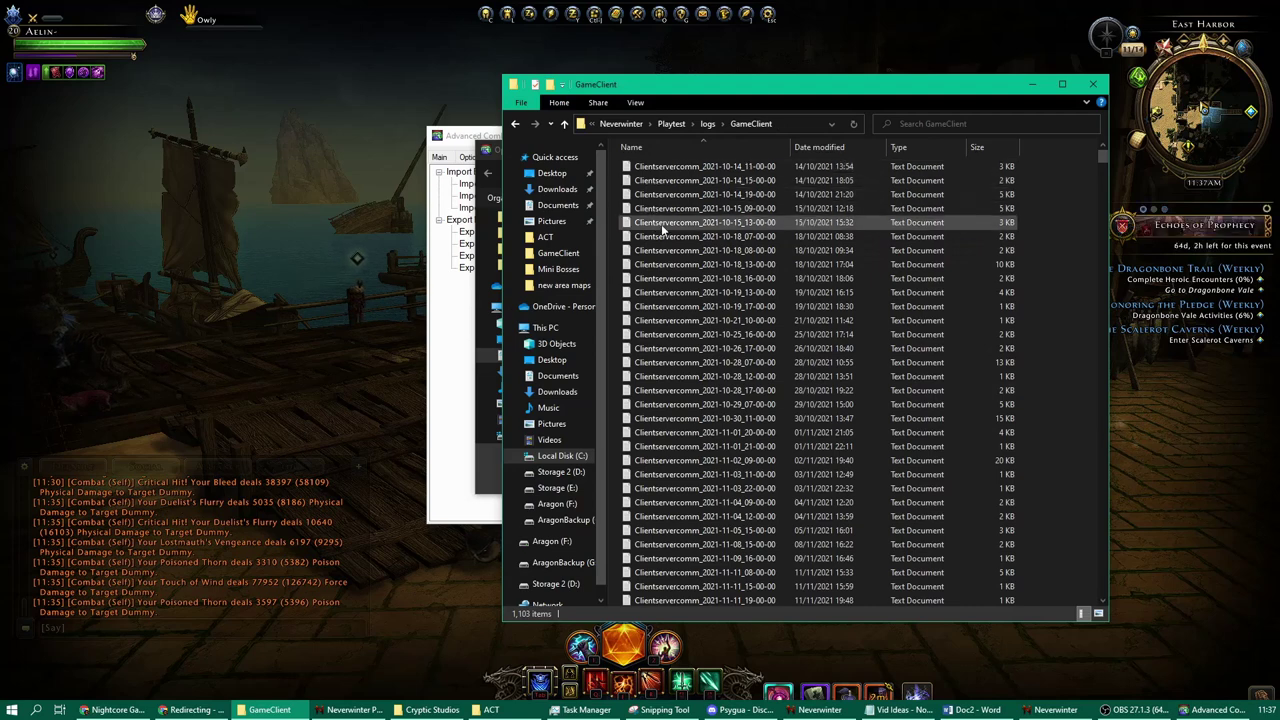
- Select all the Clientservercomm log files listed before the combat logs and delete them
scroll(662, 229, "down", 15)
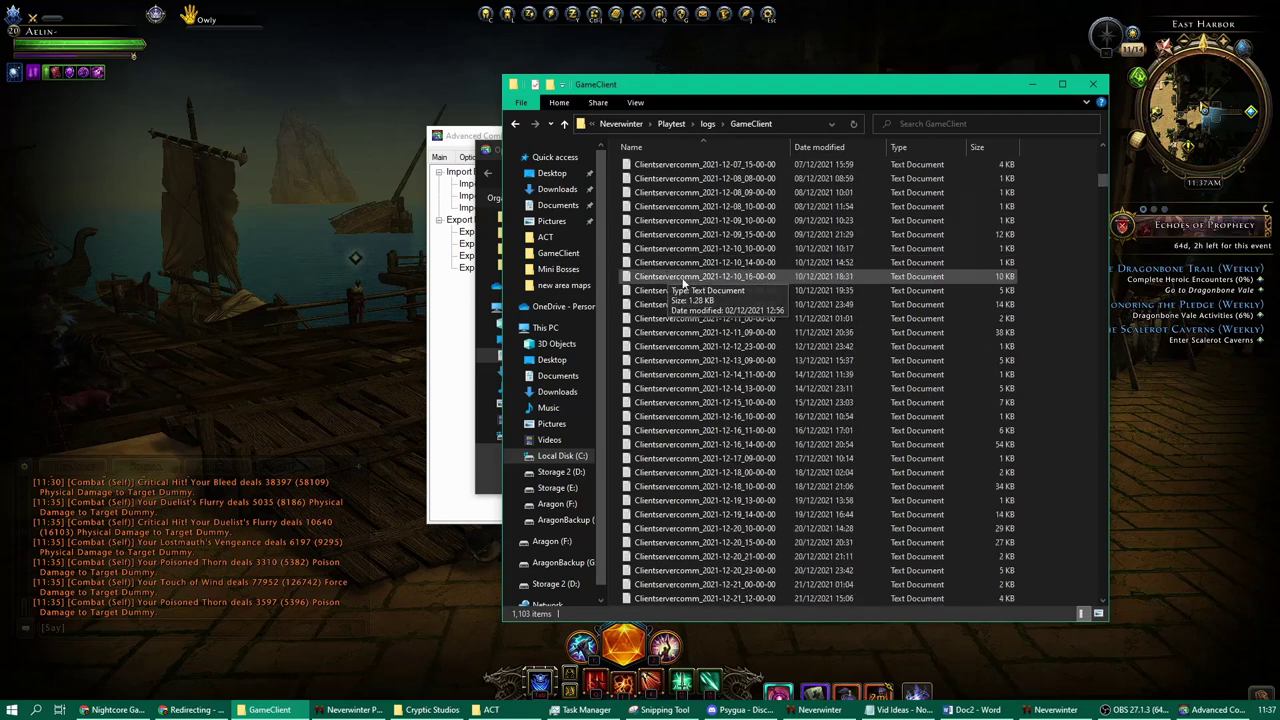
scroll(1095, 210, "up", 5)
scroll(1104, 177, "up", 10)
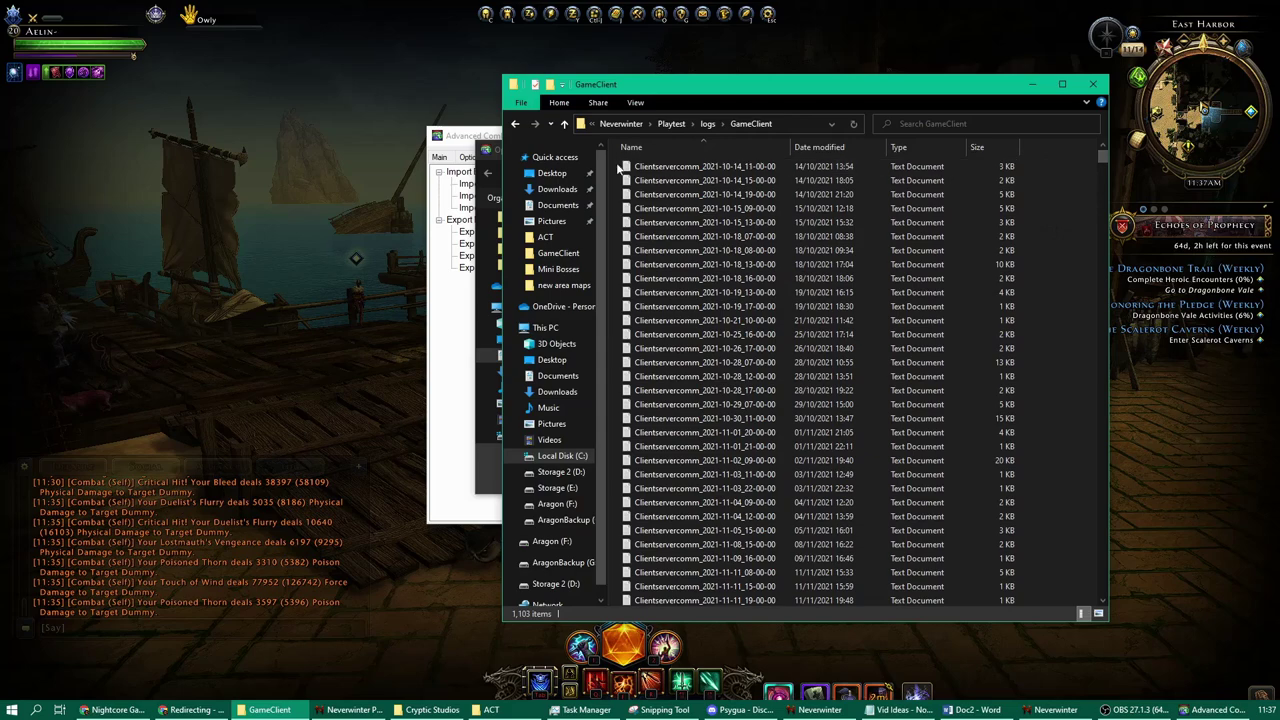
left_click_drag(620, 170, 741, 460)
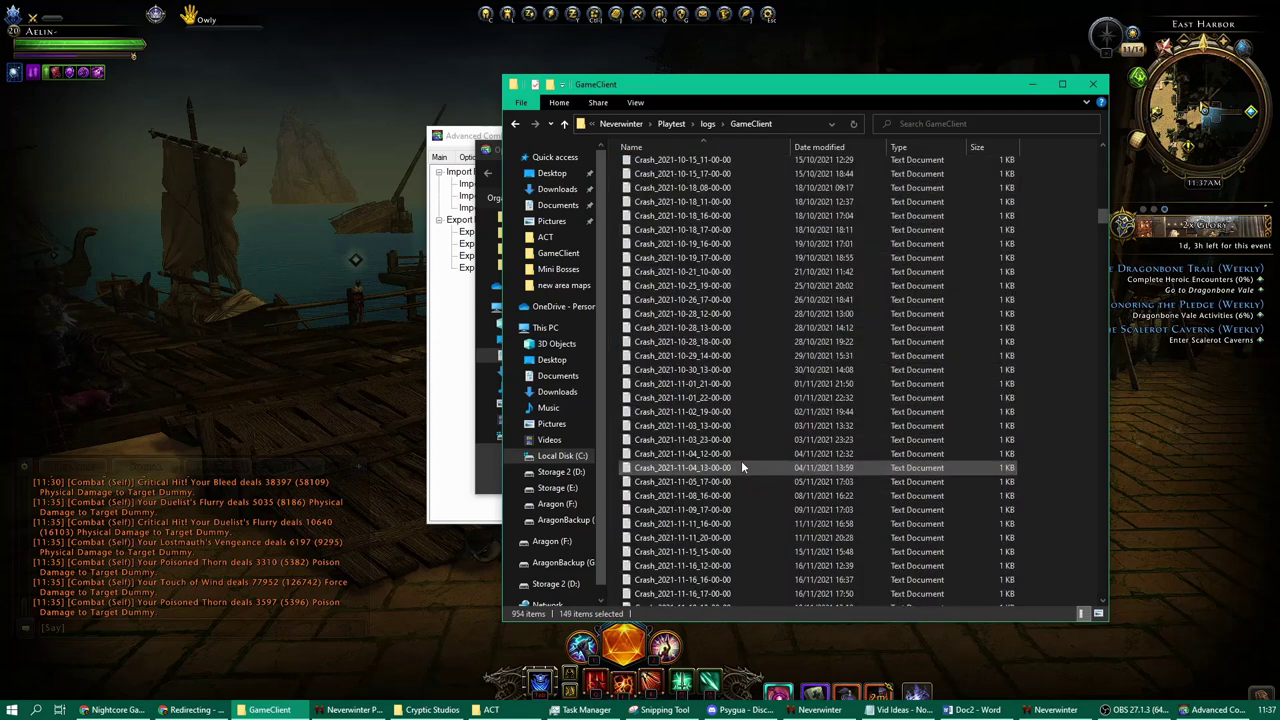
key("Delete")
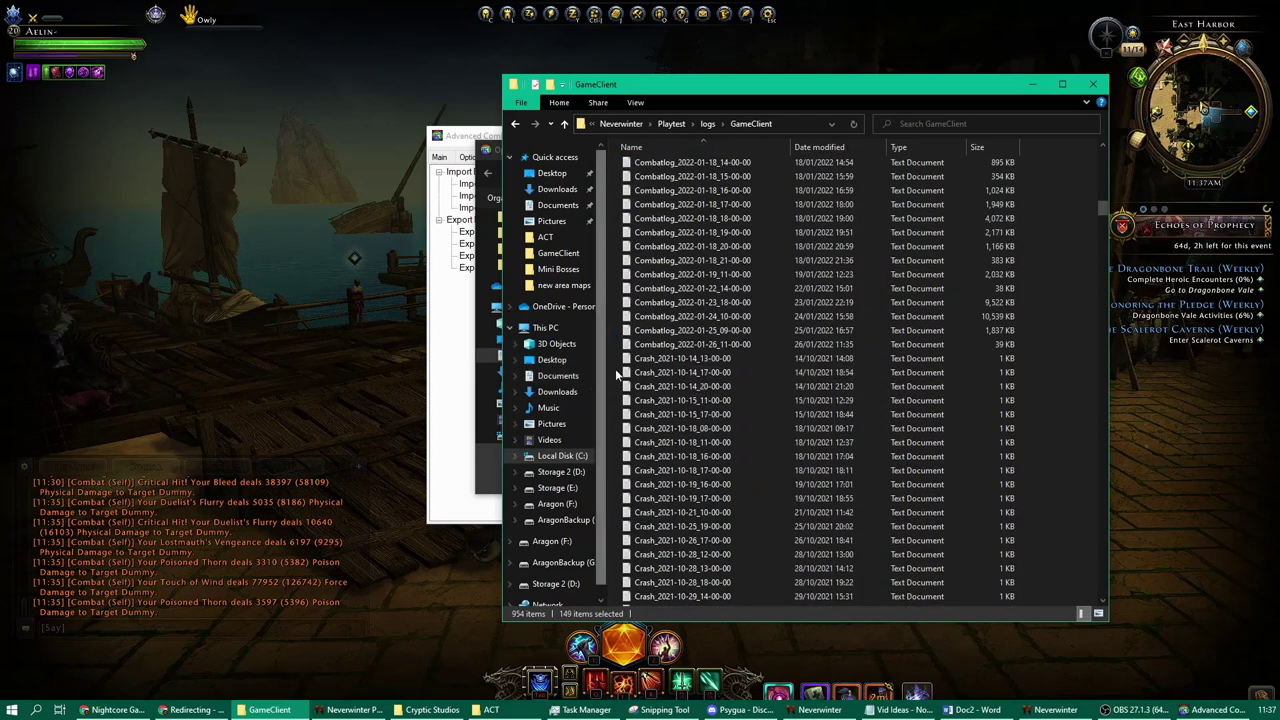
- Delete all files from the first Crash log to the end of the list, skipping the Makeshaderbins file in use
left_click_drag(614, 362, 804, 612)
left_click_drag(622, 612, 622, 612)
left_click_drag(812, 716, 777, 712)
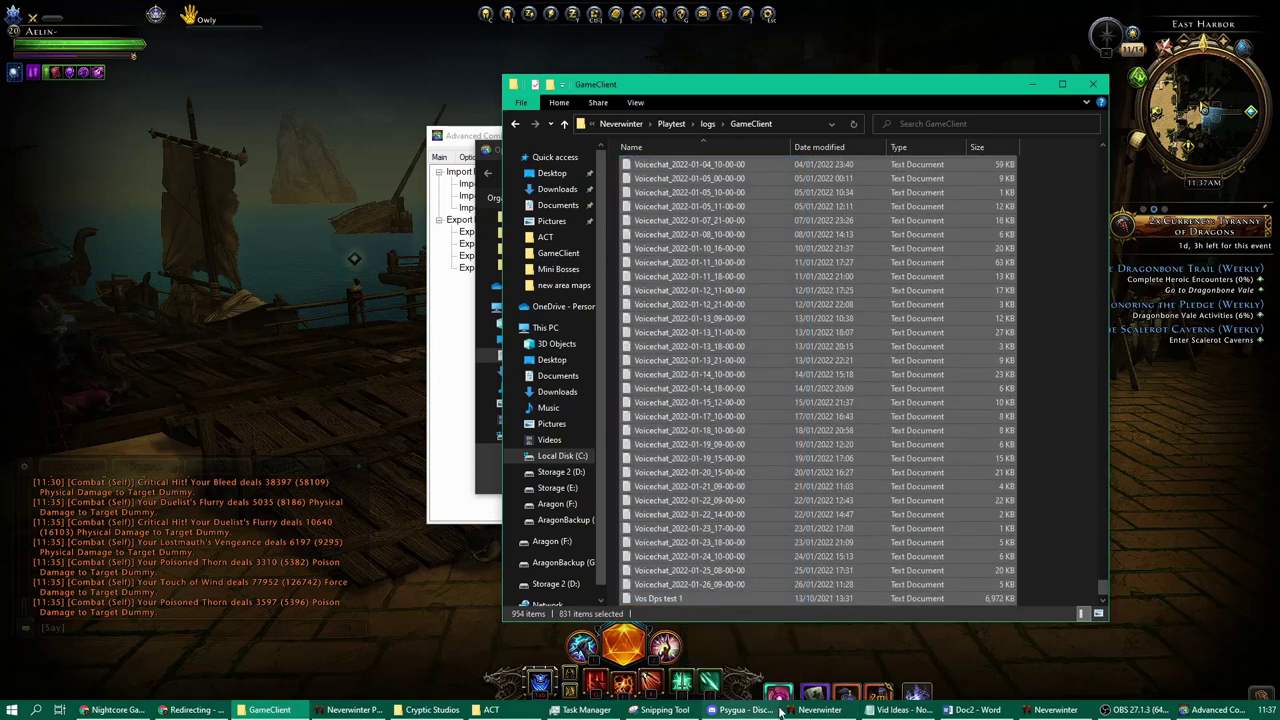
key("Delete")
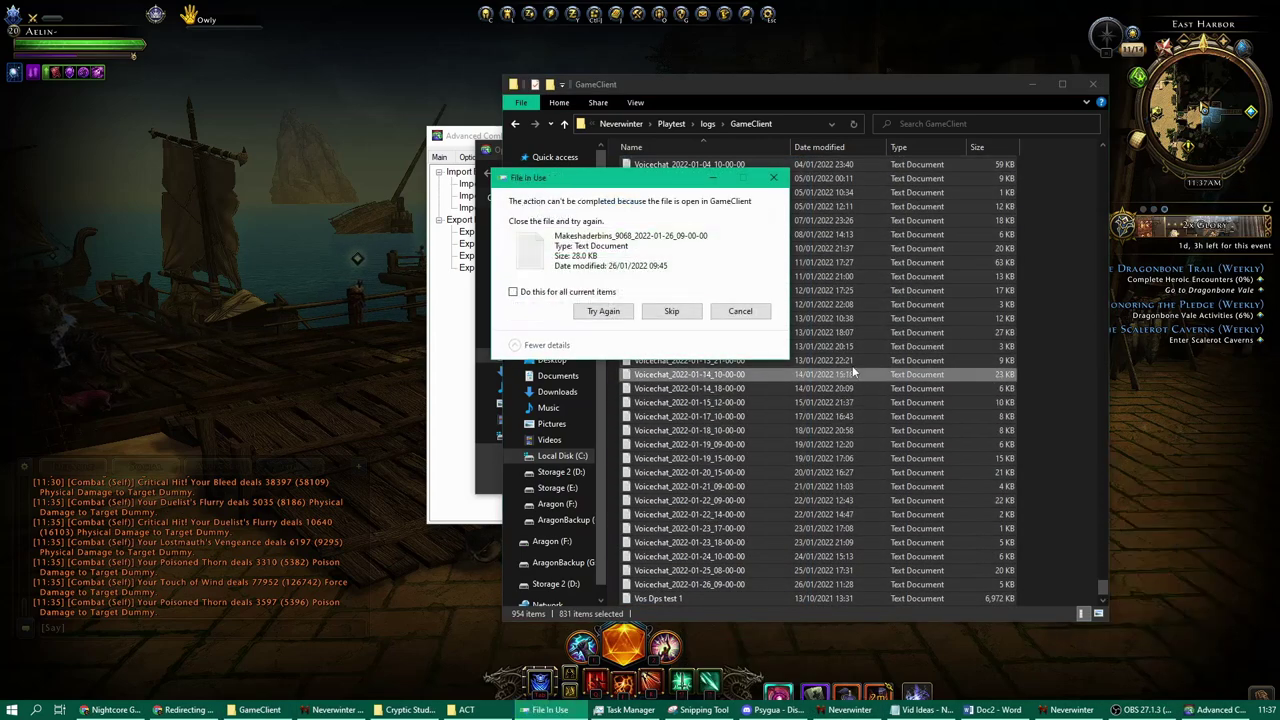
left_click(667, 312)
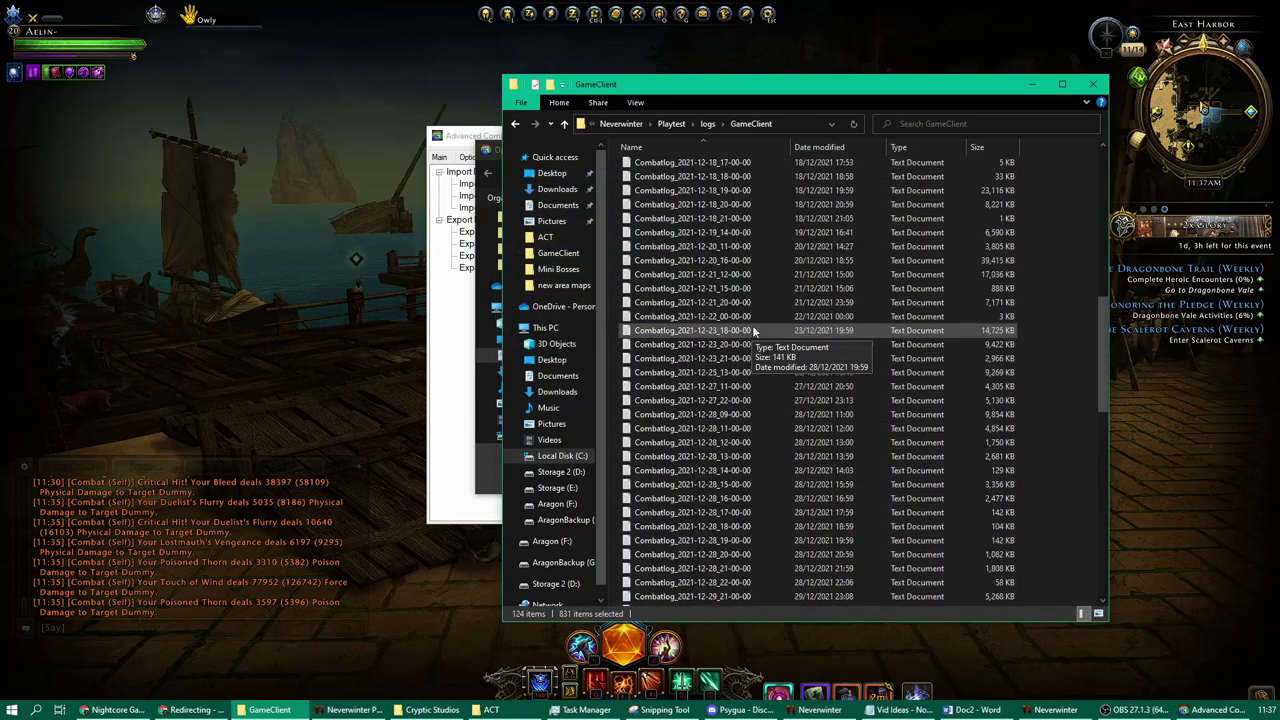
- Review the remaining combat logs and select the most recent one, Combatlog_2022-01-26_11-00-00
scroll(750, 330, "up", 10)
left_click(665, 182)
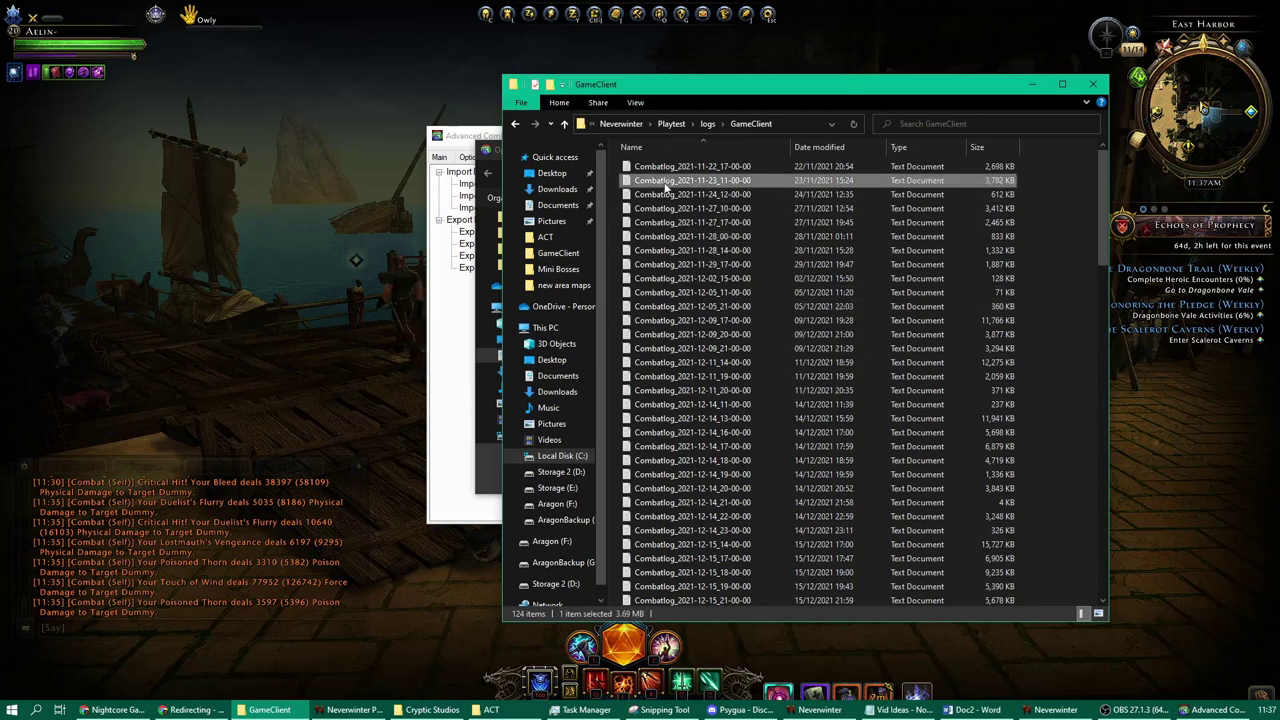
scroll(665, 200, "down", 20)
left_click(838, 586)
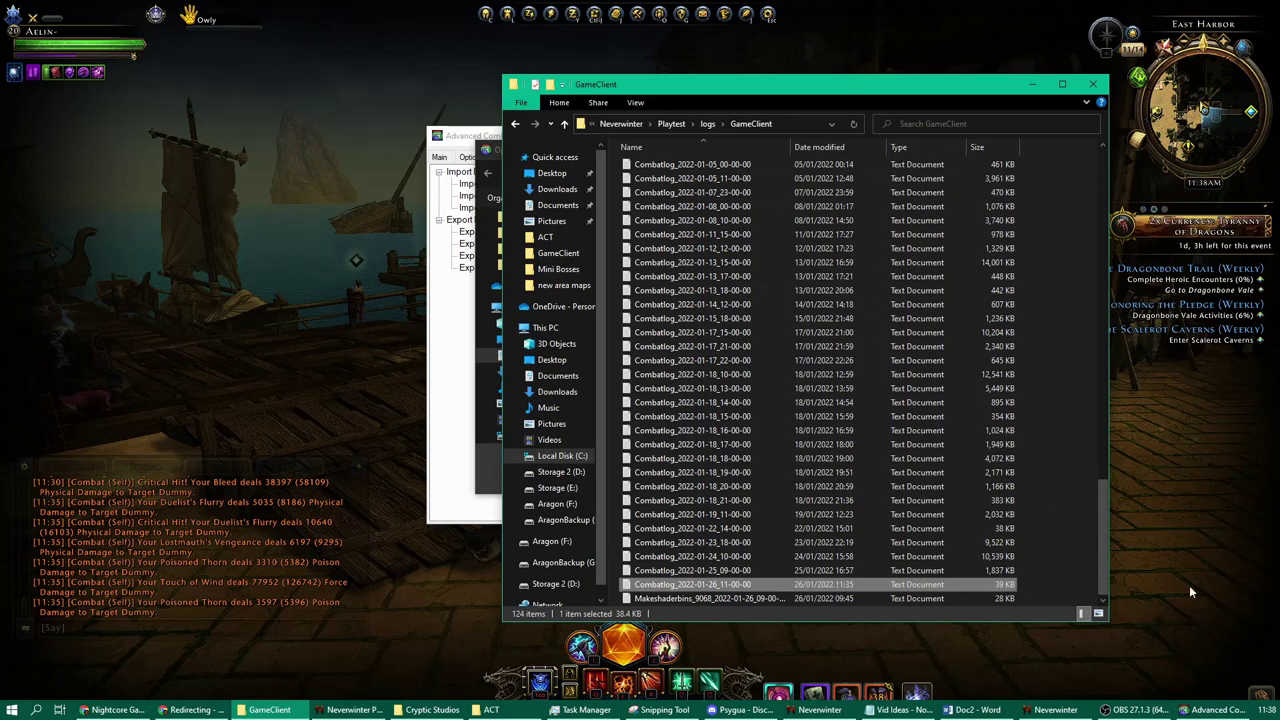
- Close the file explorer window and browse the log import dialog to C:\Games\Cryptic Studios\Neverwinter\Playtest\logs\GameClient
left_click(1093, 84)
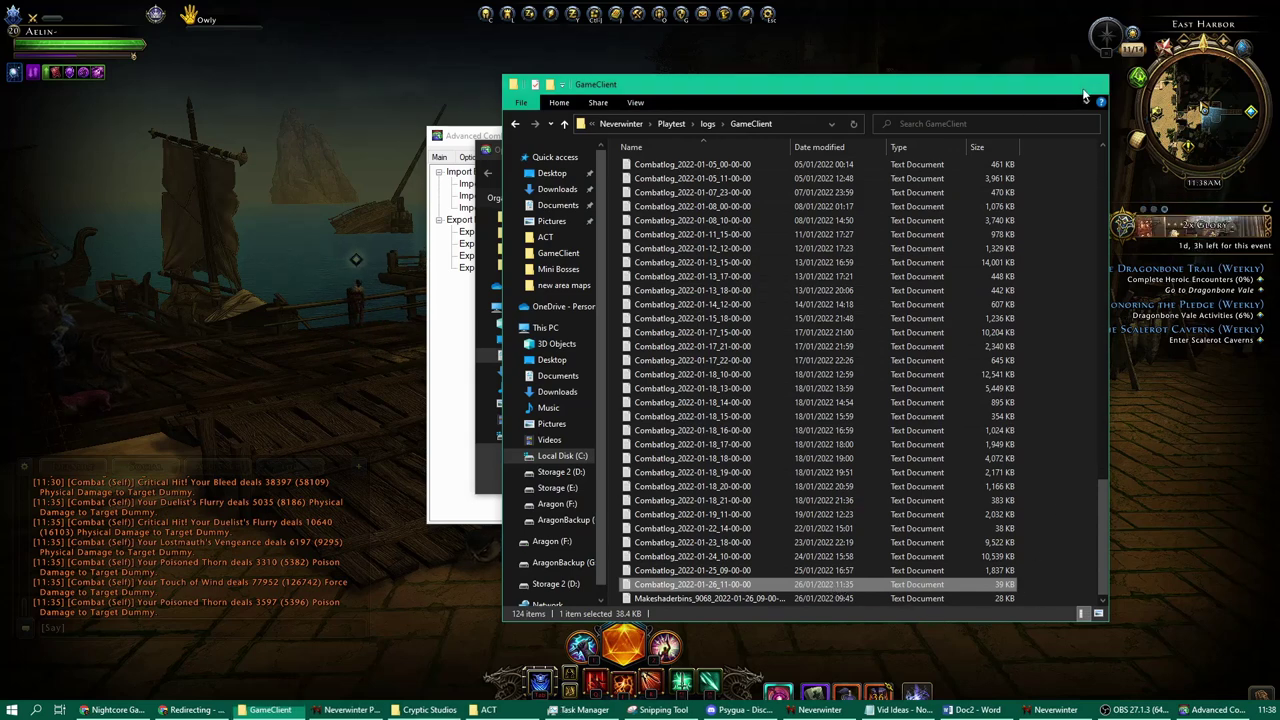
left_click_drag(722, 141, 802, 127)
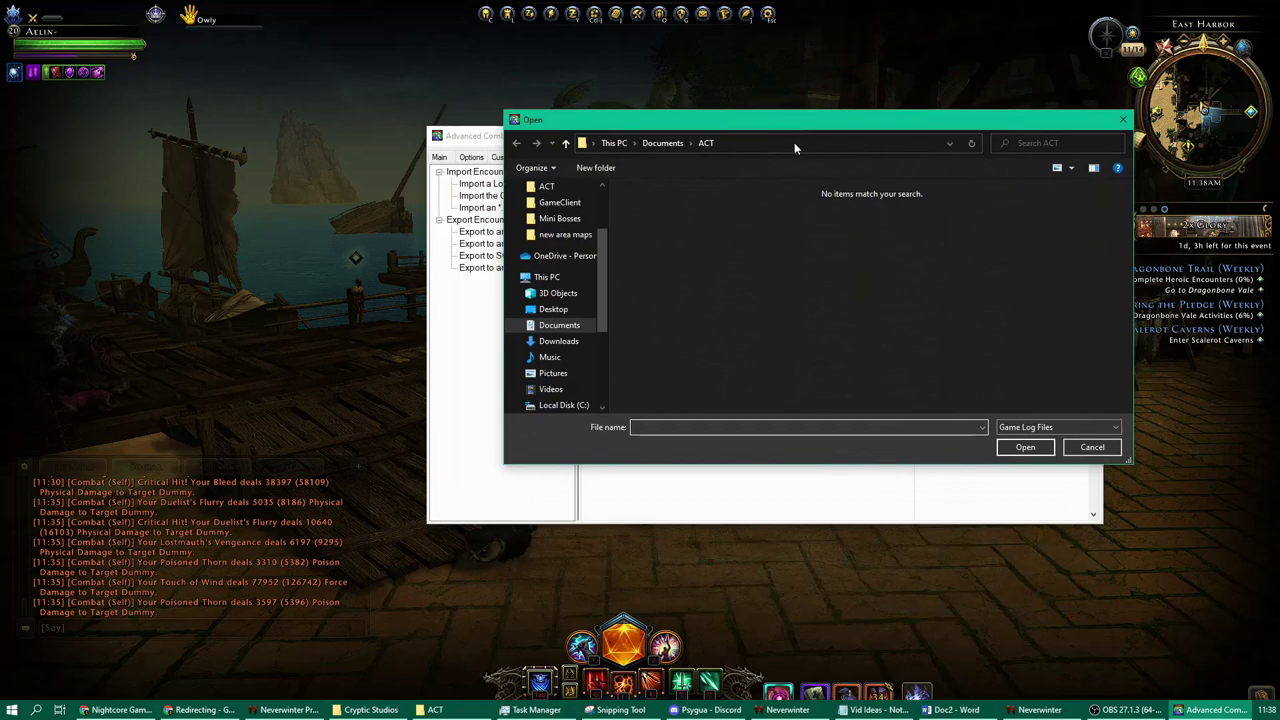
scroll(571, 375, "down", 1)
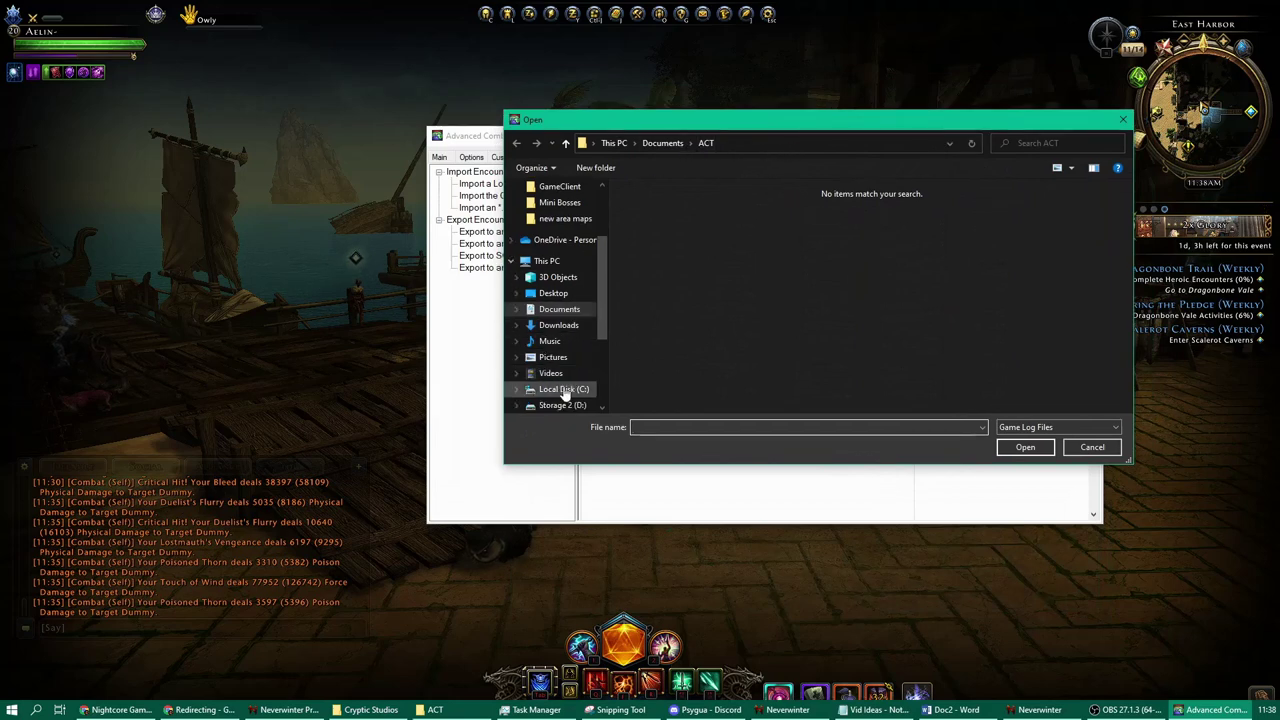
left_click(565, 392)
double_click(651, 248)
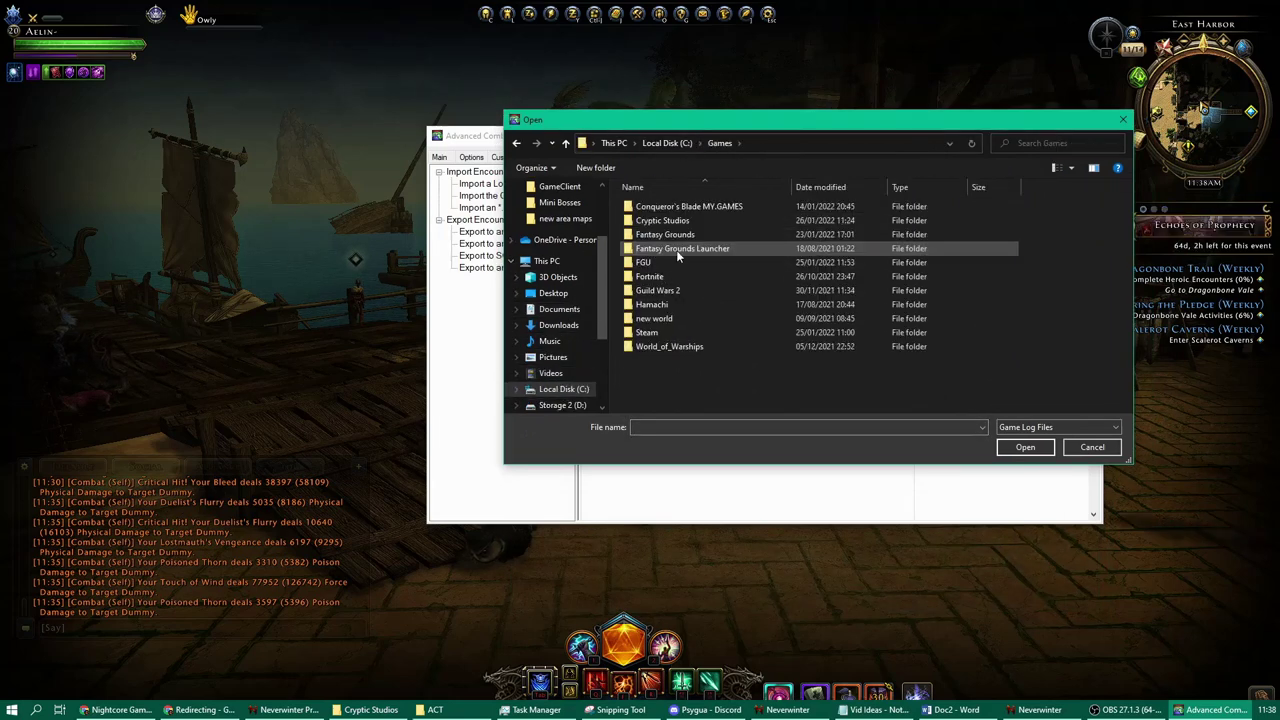
double_click(660, 221)
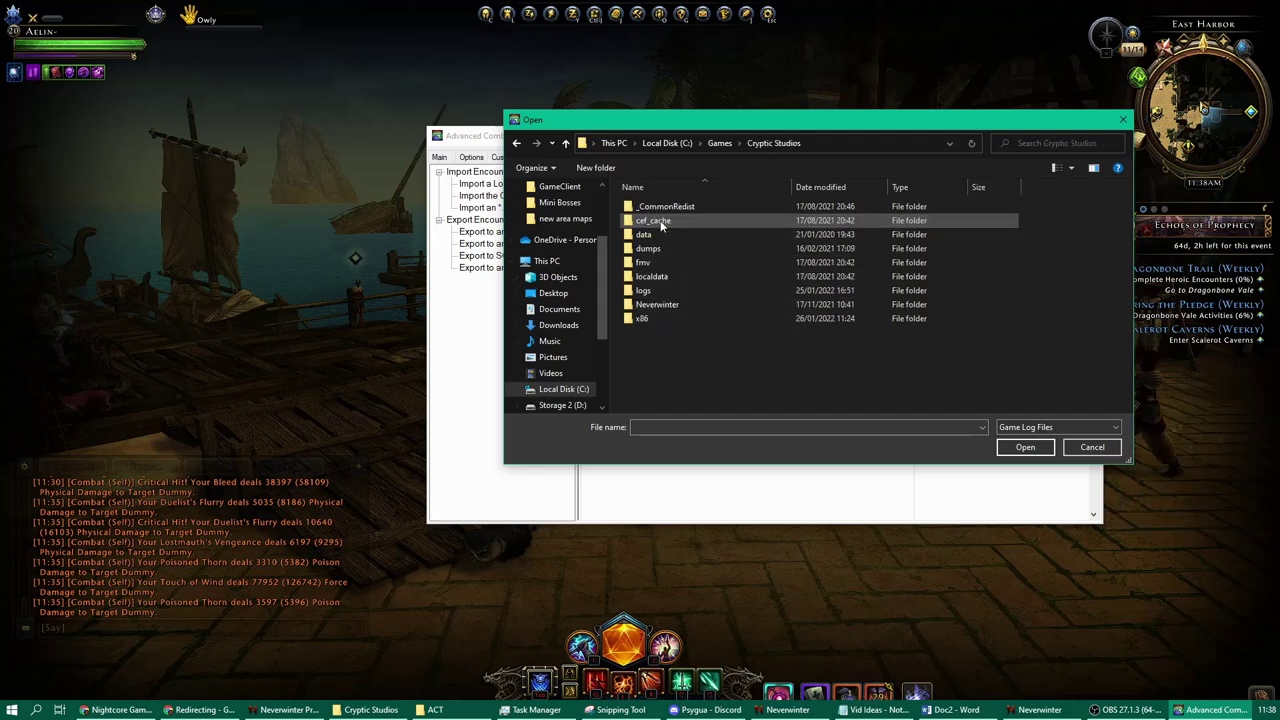
double_click(659, 304)
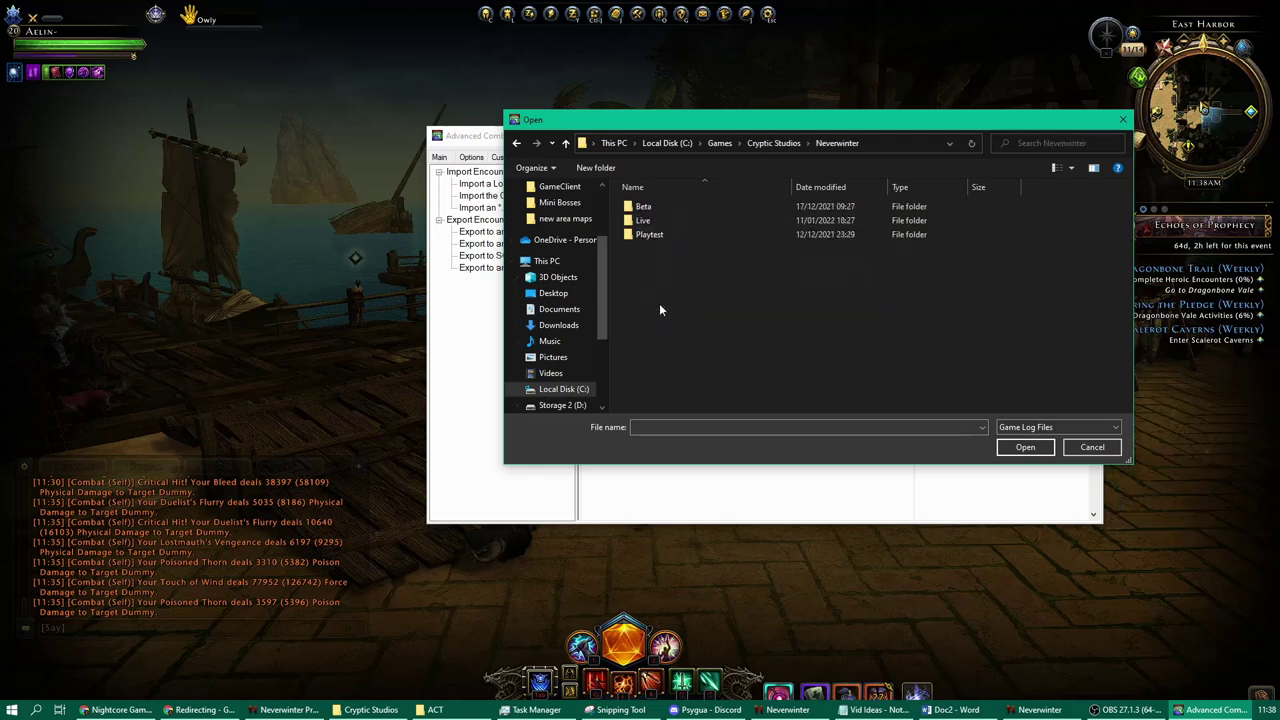
double_click(648, 235)
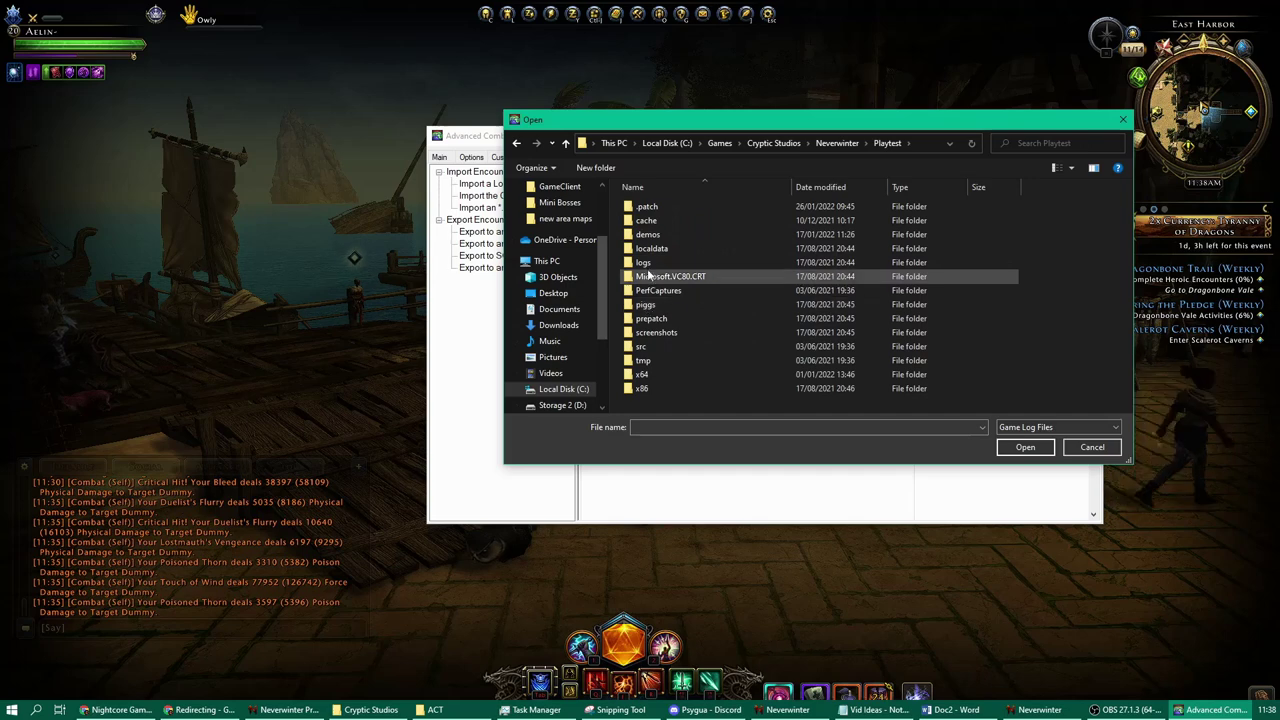
double_click(649, 264)
double_click(655, 207)
- Import the log file Combatlog_2022-01-26_11-00-00 with the point-of-view character name left blank, and close the import progress window
scroll(702, 290, "down", 5)
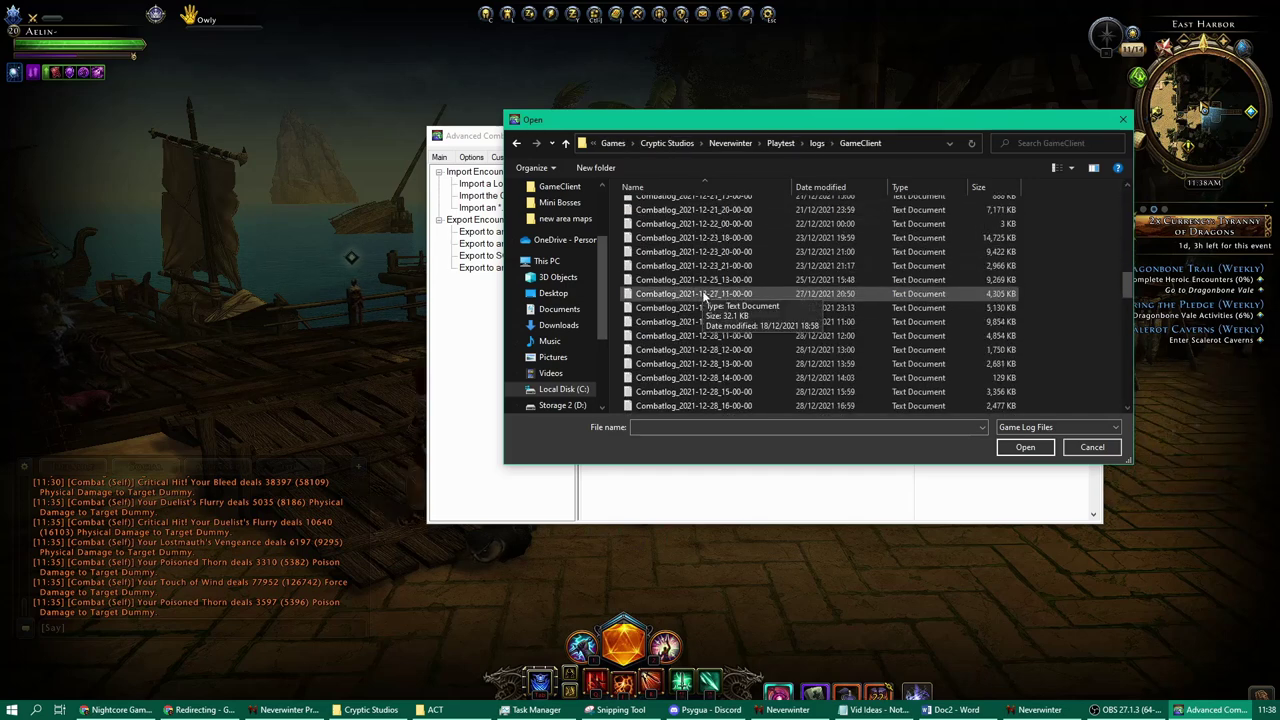
scroll(702, 293, "down", 10)
left_click(743, 406)
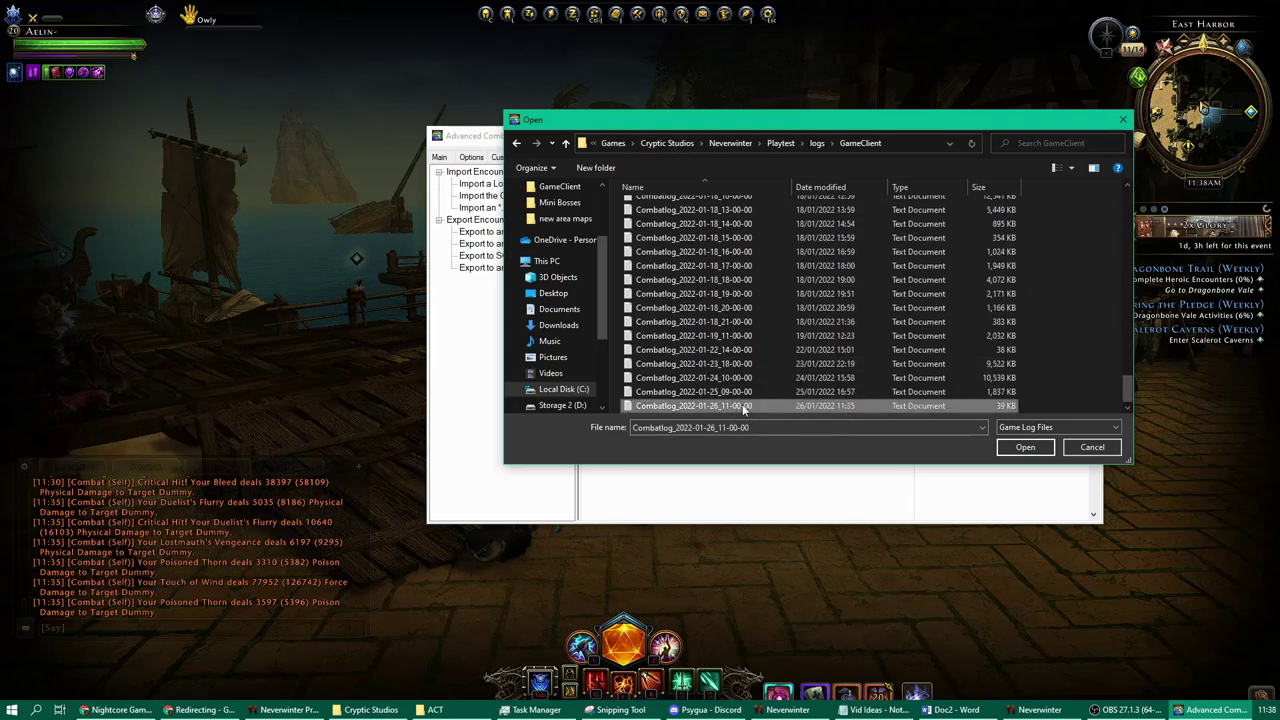
left_click(1022, 448)
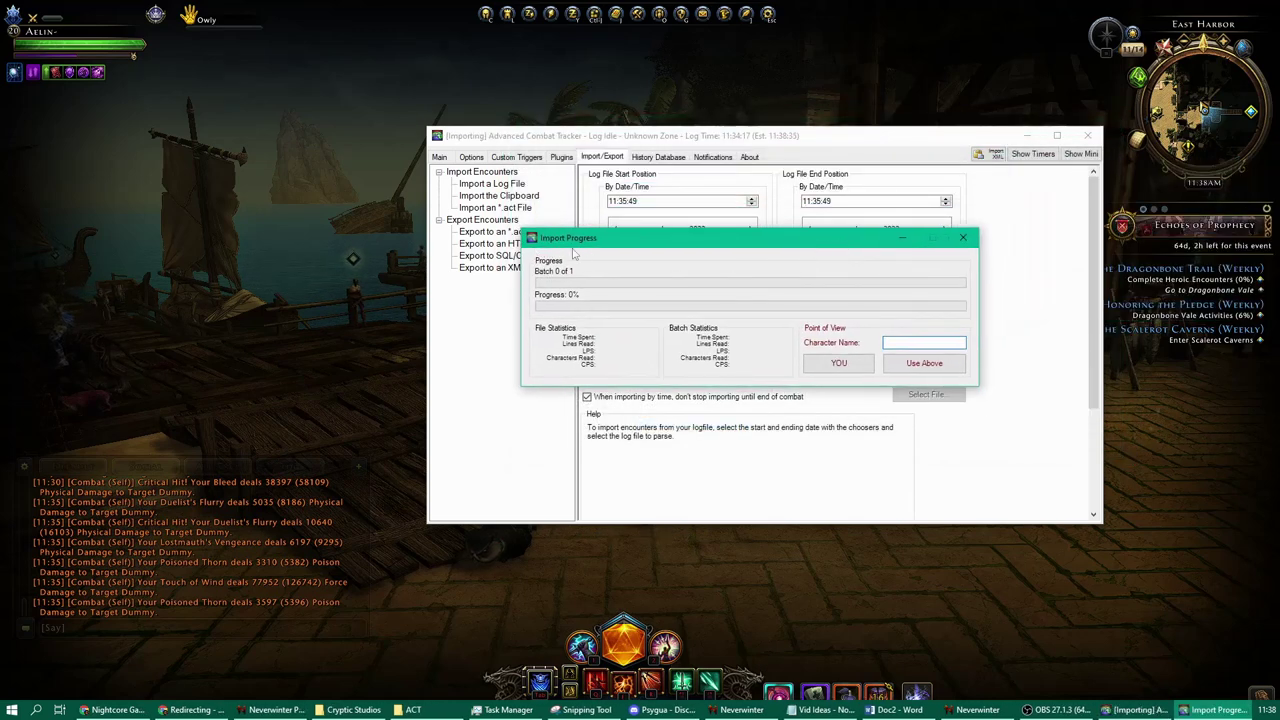
left_click(926, 364)
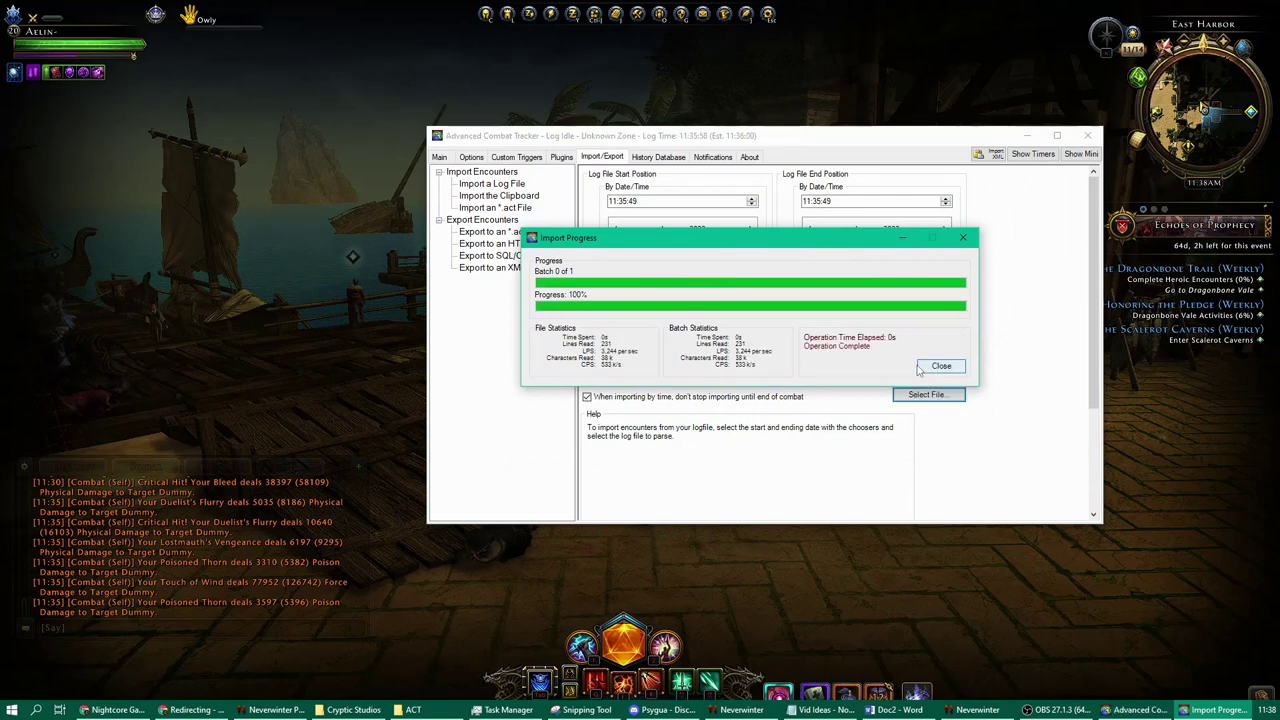
left_click(922, 367)
- Expand the Import Zone entry and view the combatant data of the 11:30:45, 11:34:43 and 11:35:08 encounters
left_click(441, 158)
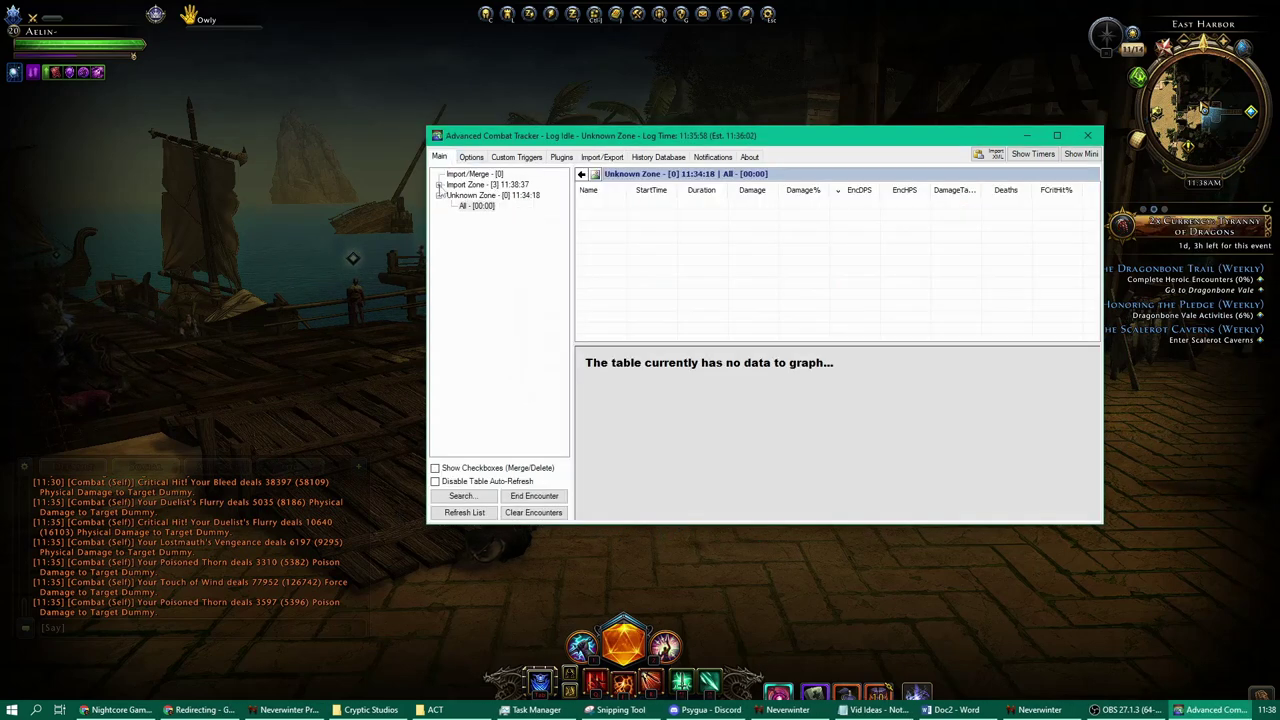
left_click(439, 185)
left_click(495, 228)
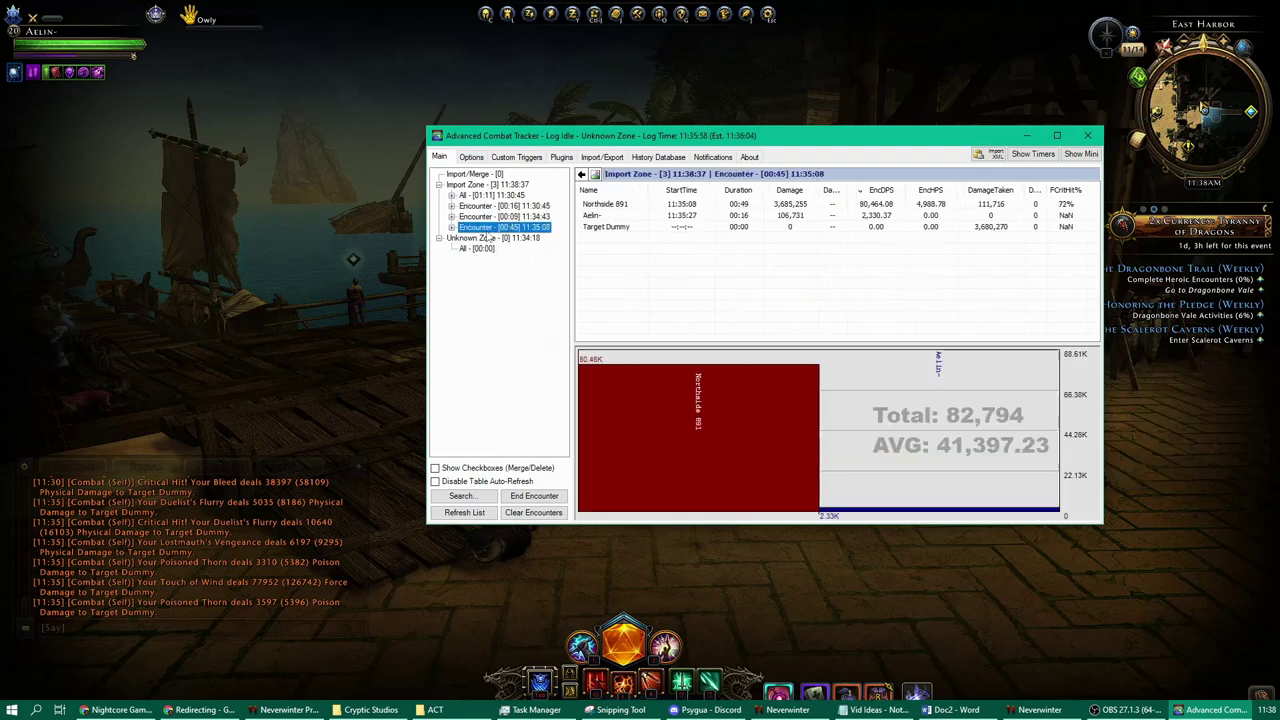
left_click(518, 217)
left_click(518, 206)
left_click(521, 227)
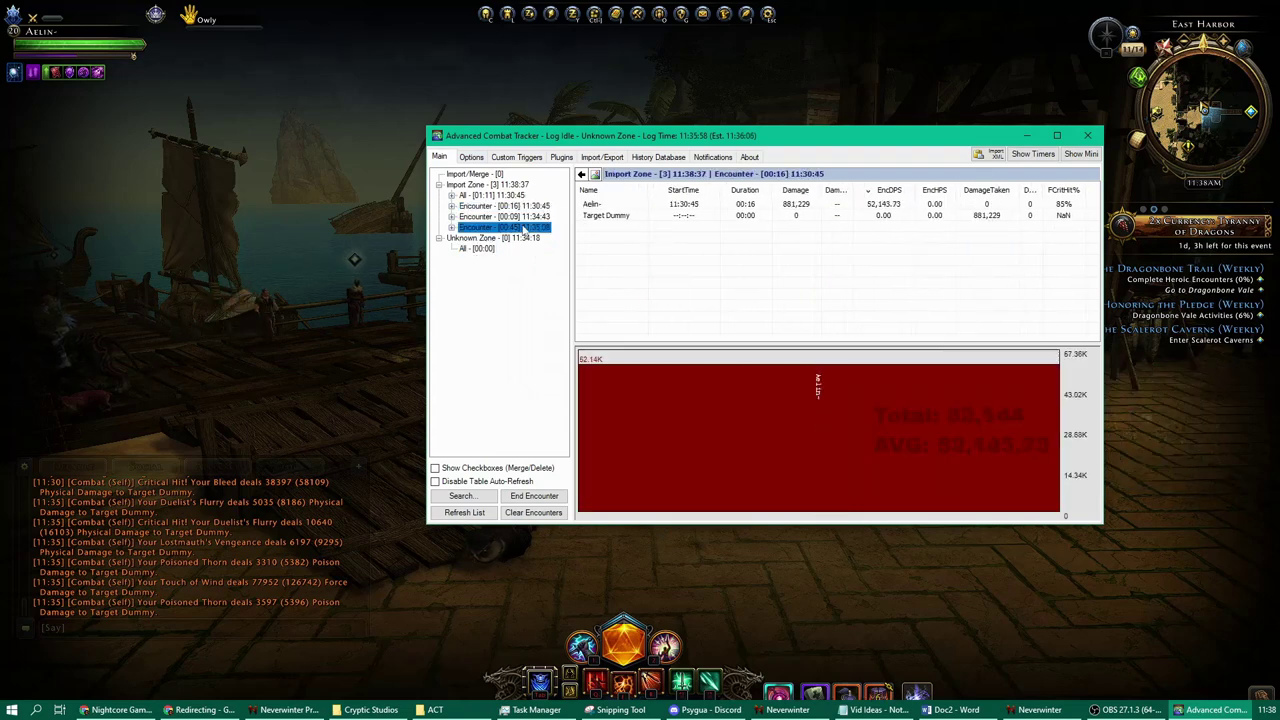
- Inspect the player character's outgoing damage breakdown in the 11:35:08 encounter, return to its combatant table and select that character's row
double_click(596, 204)
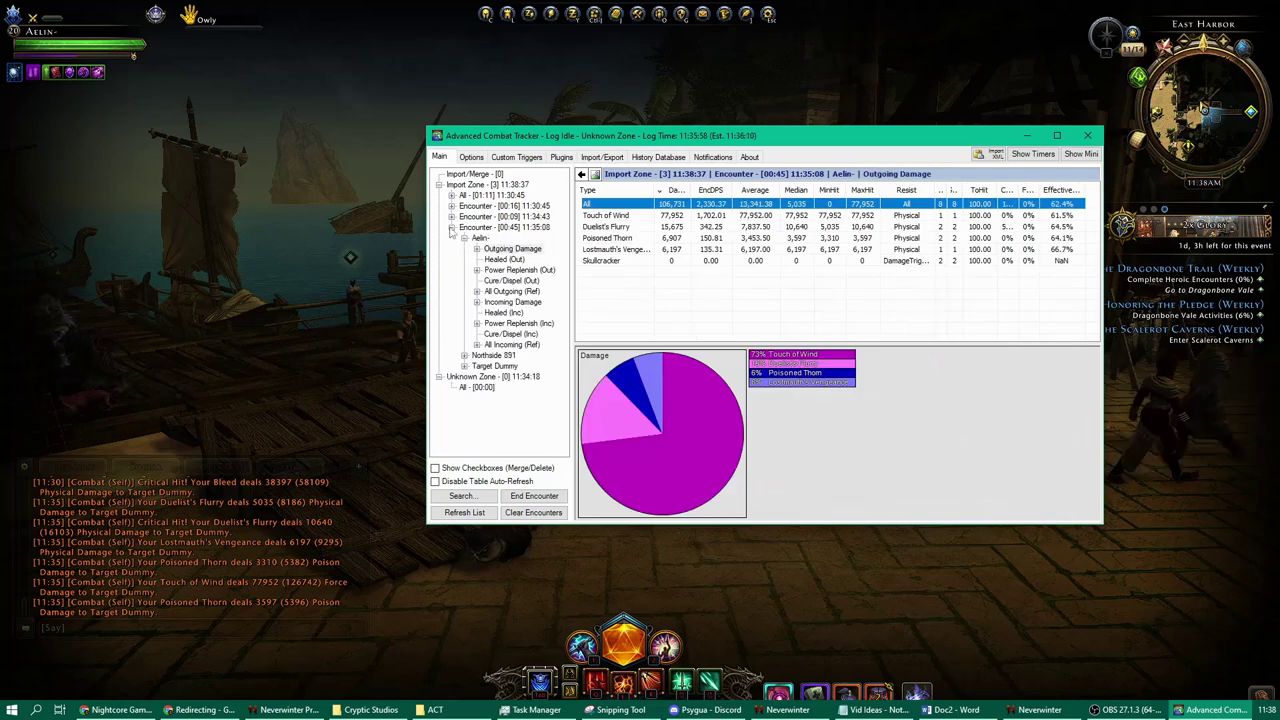
left_click(538, 227)
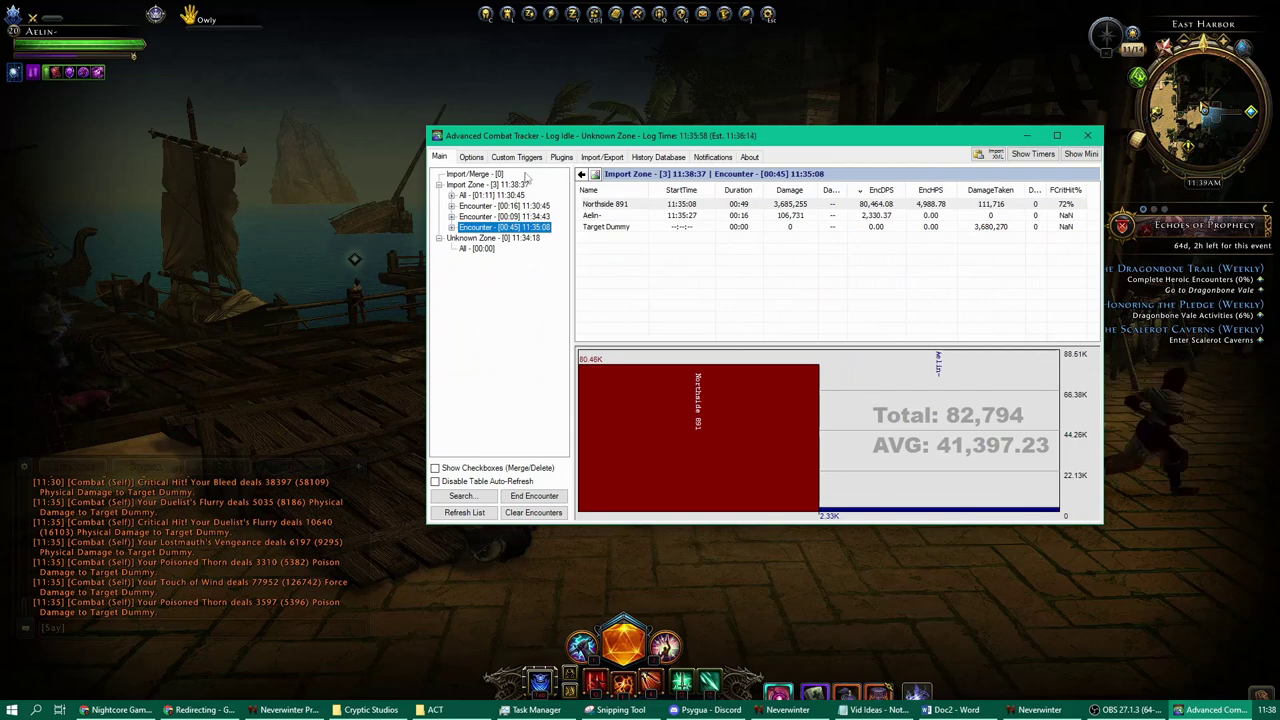
left_click_drag(532, 136, 540, 152)
left_click(690, 231)
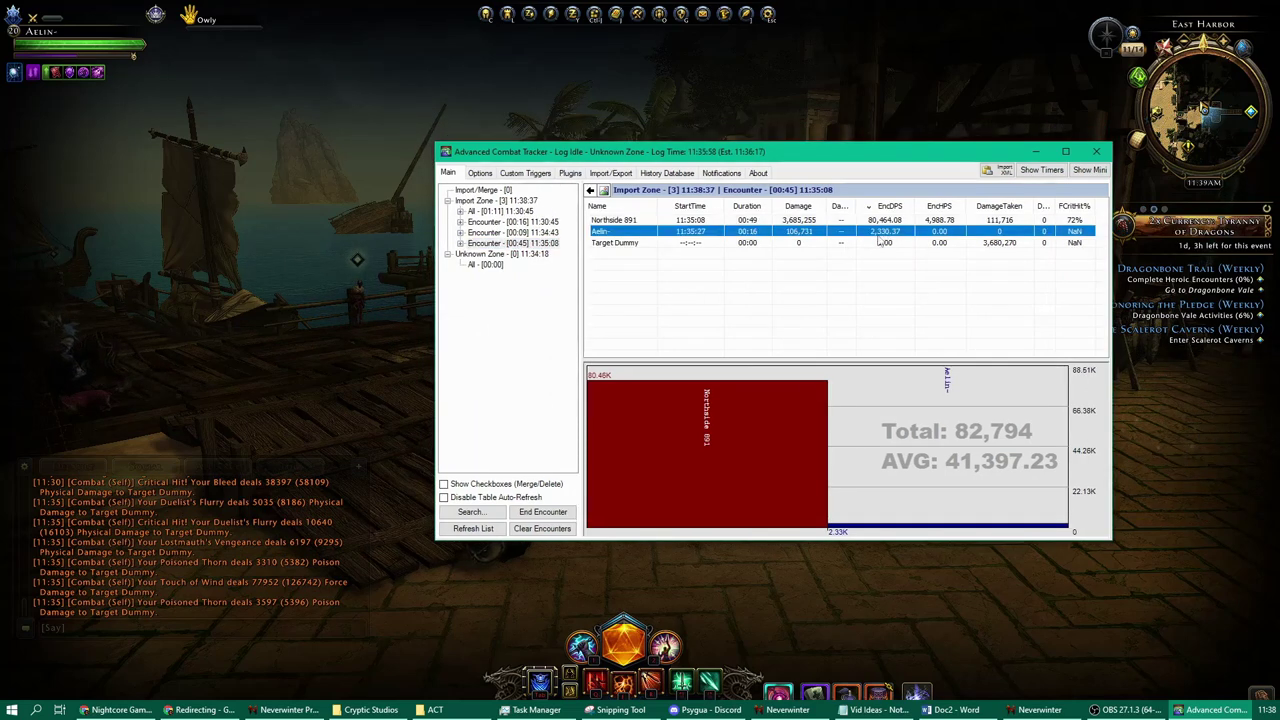
- Reposition and enlarge the tracker window, widen the Damage% column and narrow the DamageTaken and StartTime columns
left_click_drag(825, 155, 692, 137)
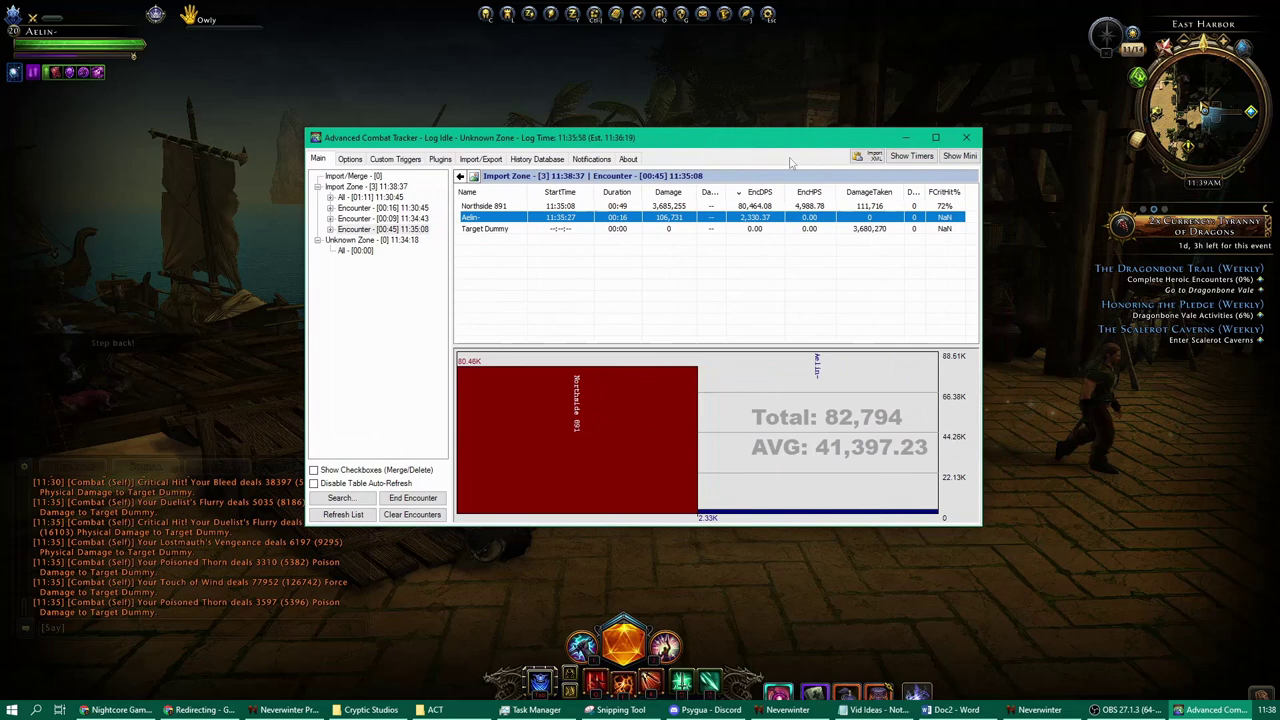
left_click_drag(981, 198, 1162, 198)
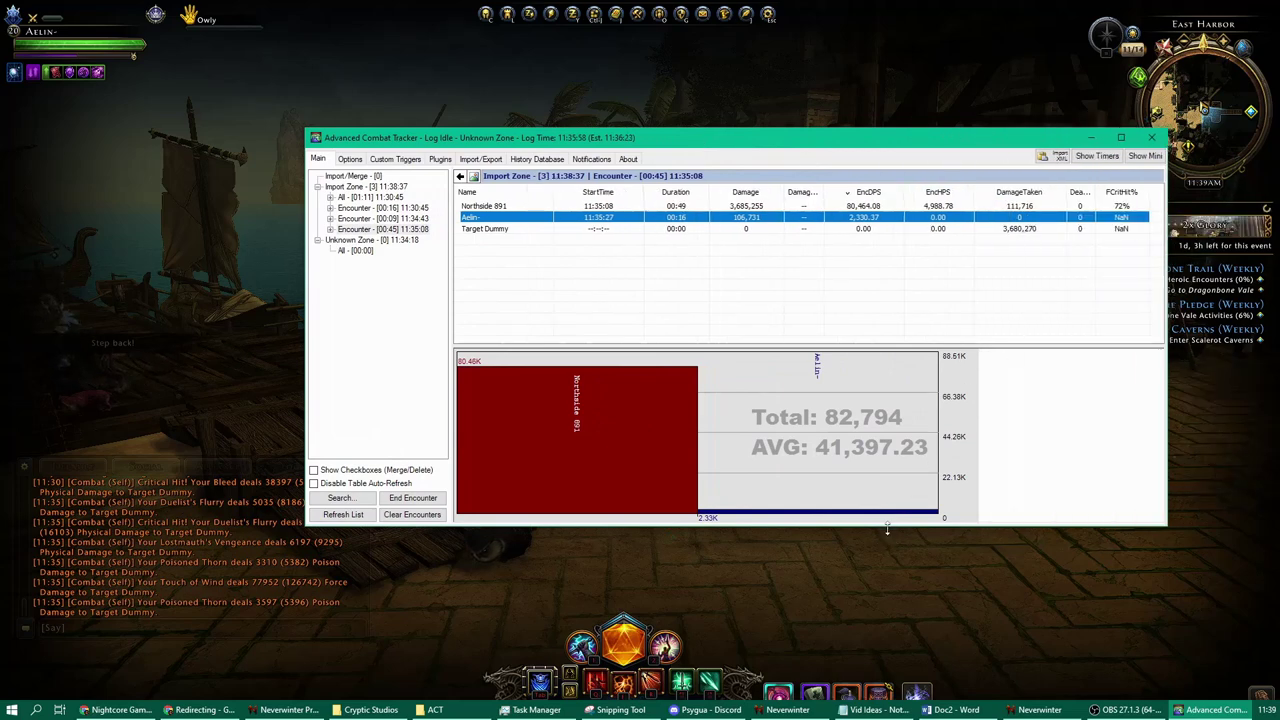
left_click_drag(886, 528, 886, 574)
left_click_drag(826, 191, 848, 190)
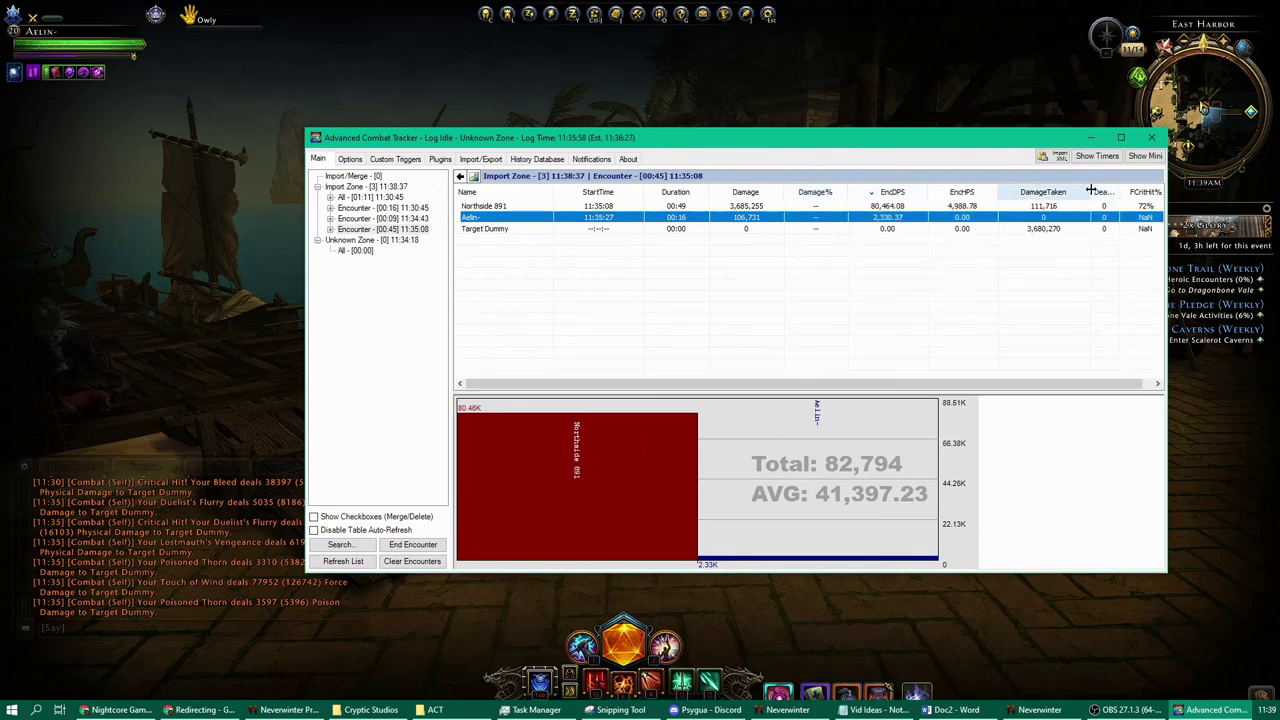
left_click_drag(1091, 190, 1076, 191)
left_click_drag(641, 192, 636, 192)
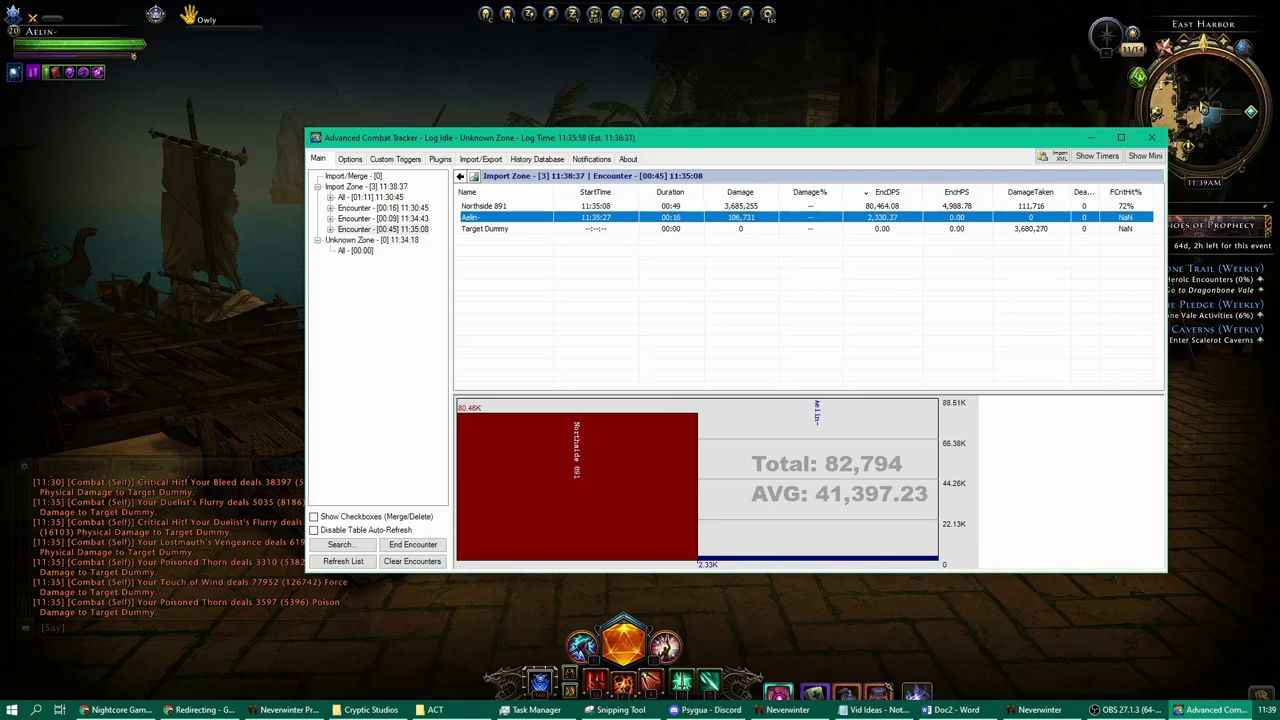
- Open the tracker's options
left_click(350, 159)
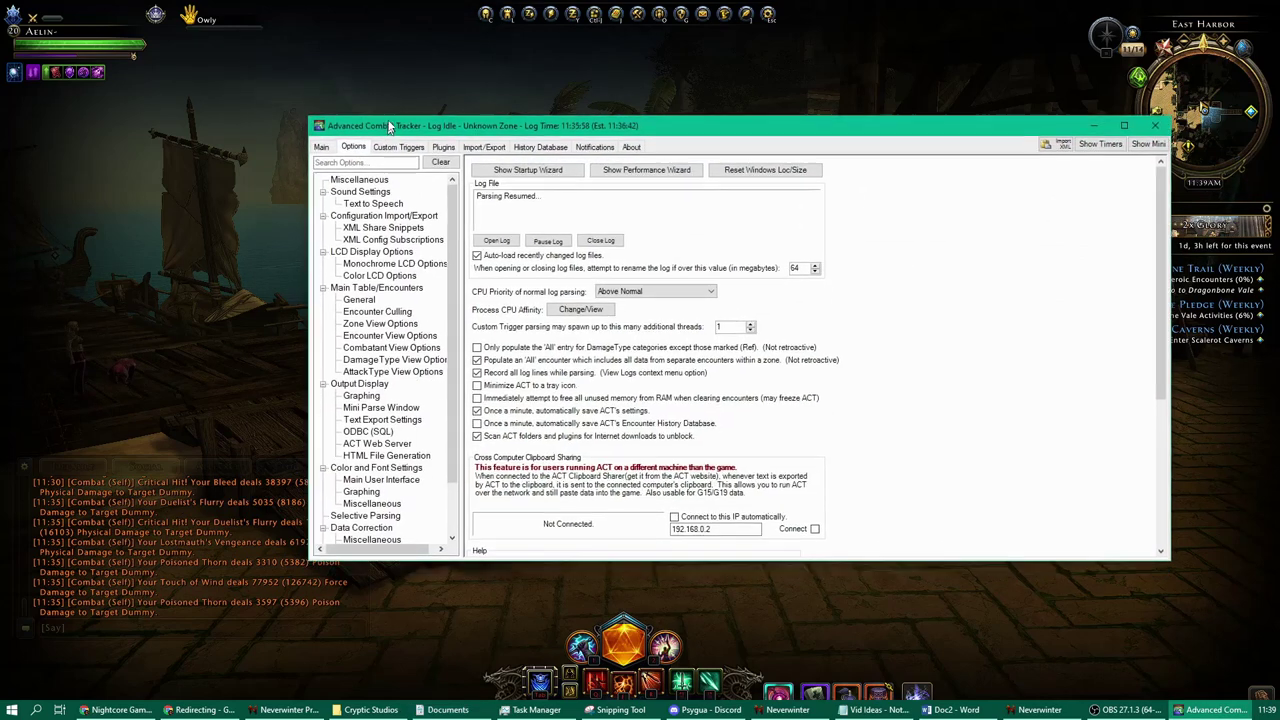